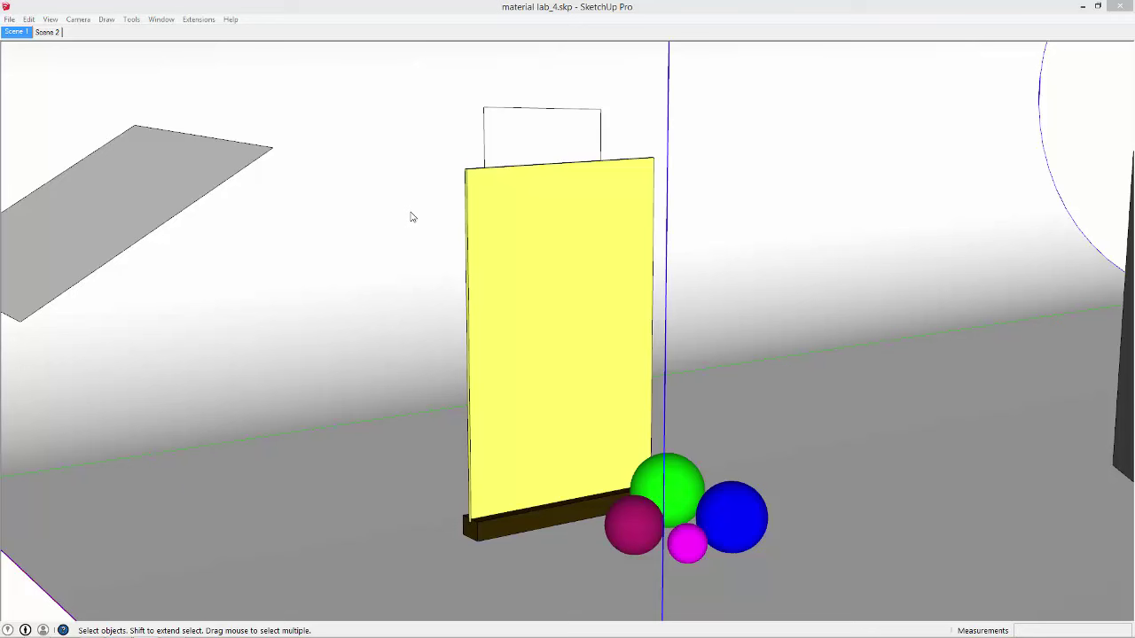
# Step: Tile SketchUp on the left beside the reference image on the right, then open the Thea Tool panel
pyautogui.moveTo(484, 10); pyautogui.dragTo(3, 34)
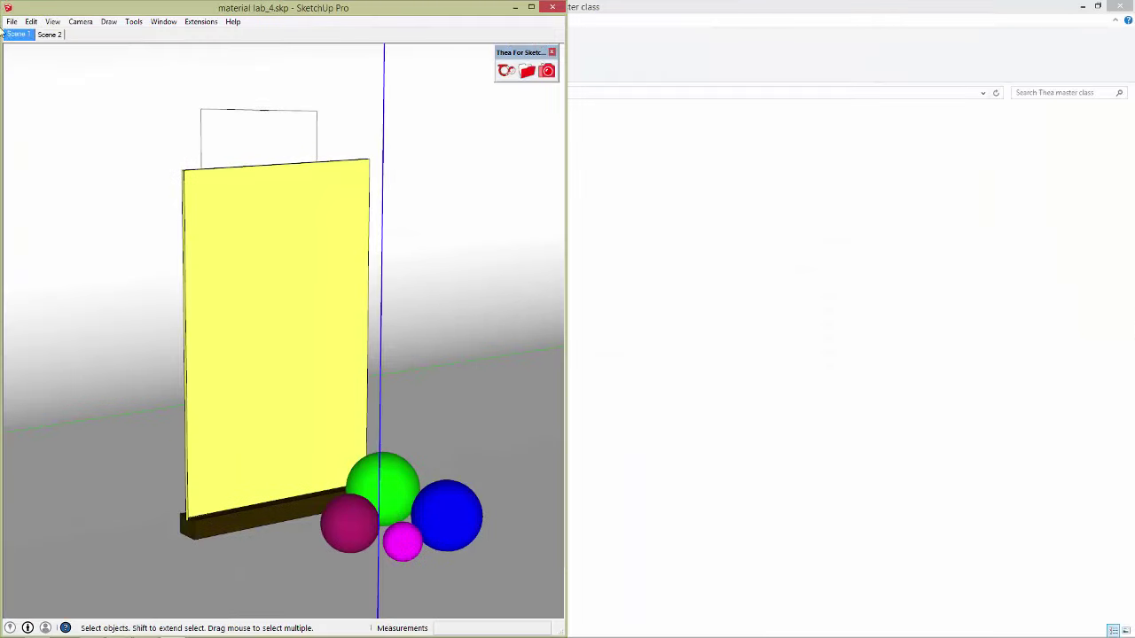
pyautogui.click(687, 255)
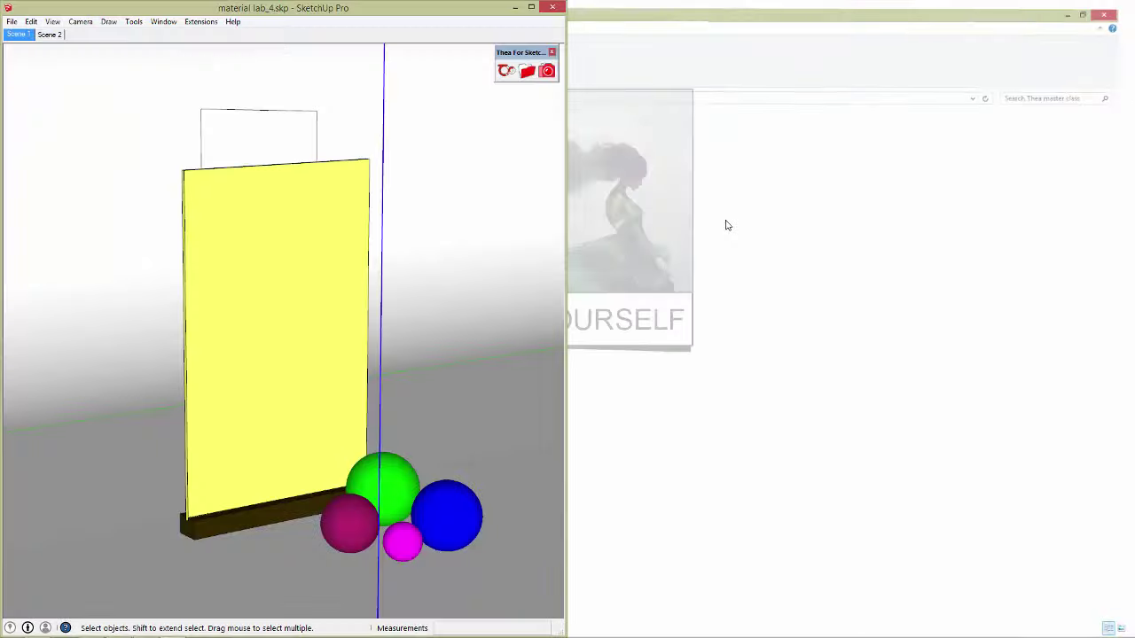
pyautogui.click(660, 159)
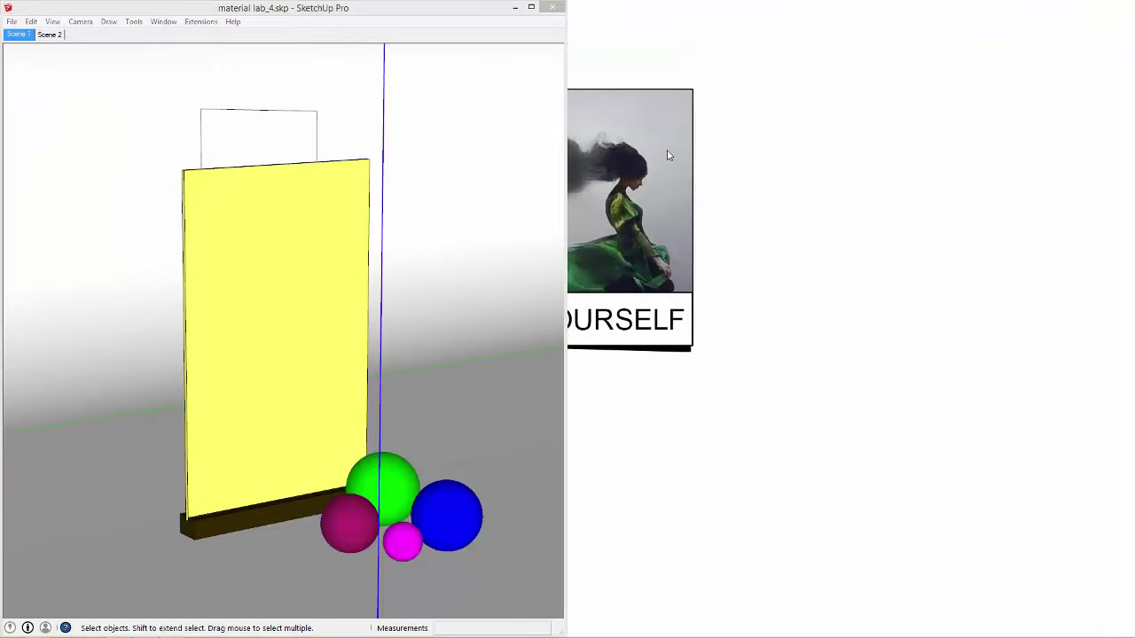
pyautogui.click(476, 202)
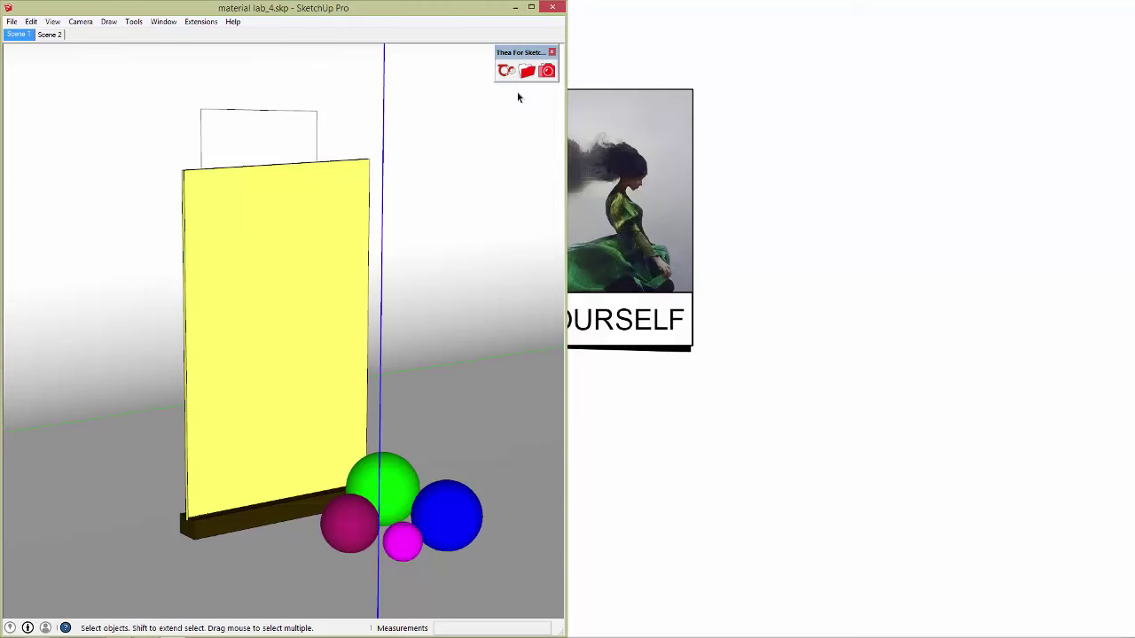
pyautogui.click(507, 73)
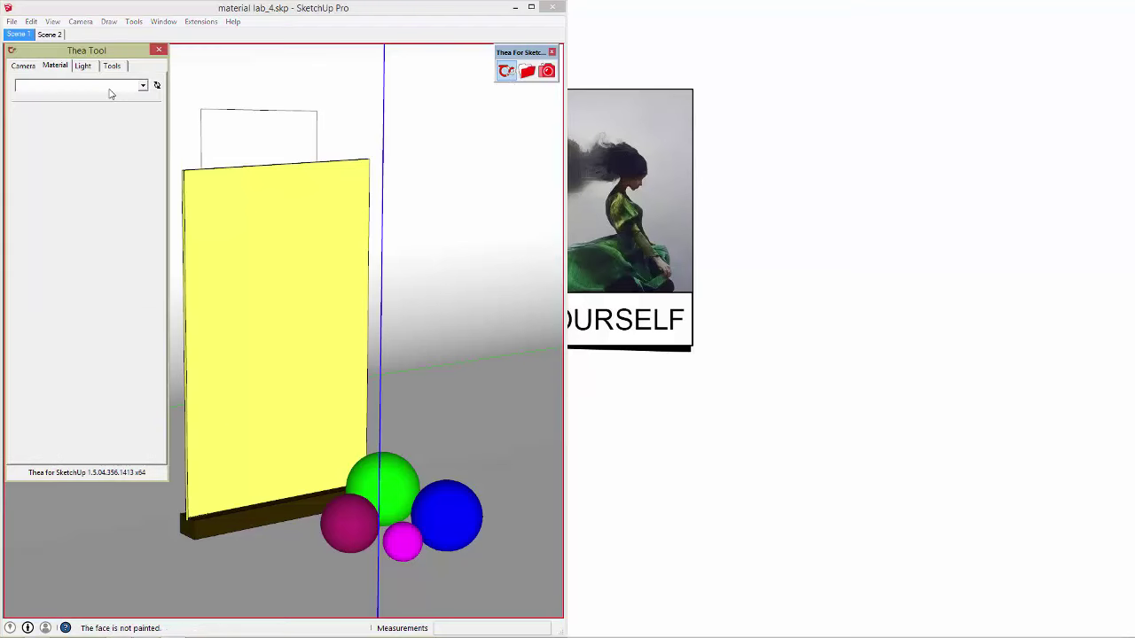
# Step: Start the Thea interactive render docked on the right and load the base's Color_D21 material
pyautogui.click(547, 71)
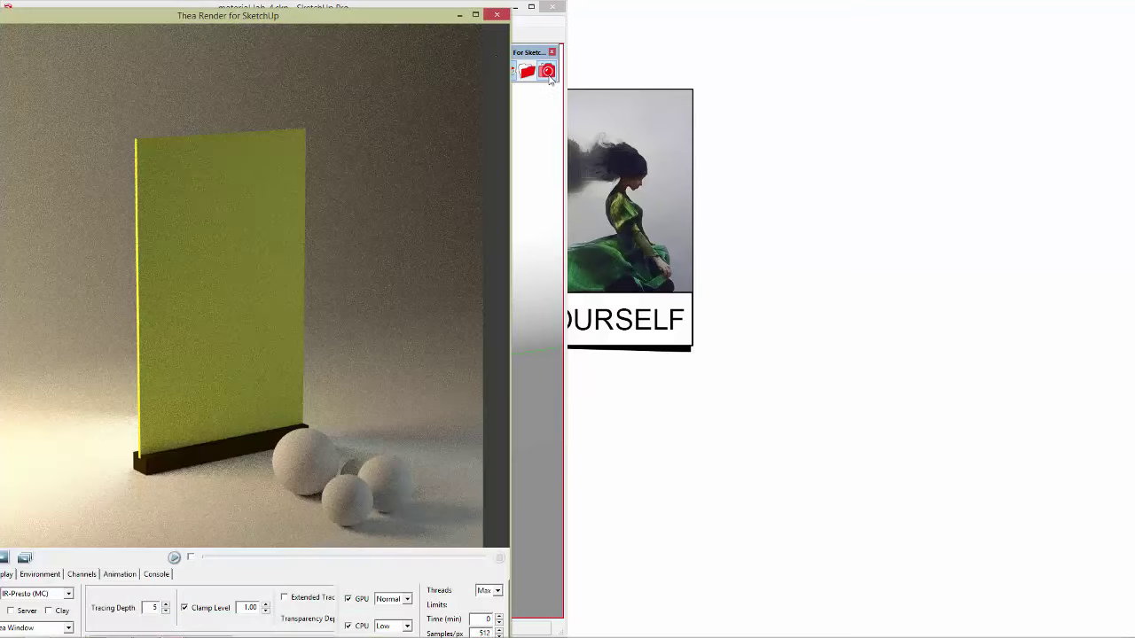
pyautogui.moveTo(419, 17); pyautogui.dragTo(1131, 95)
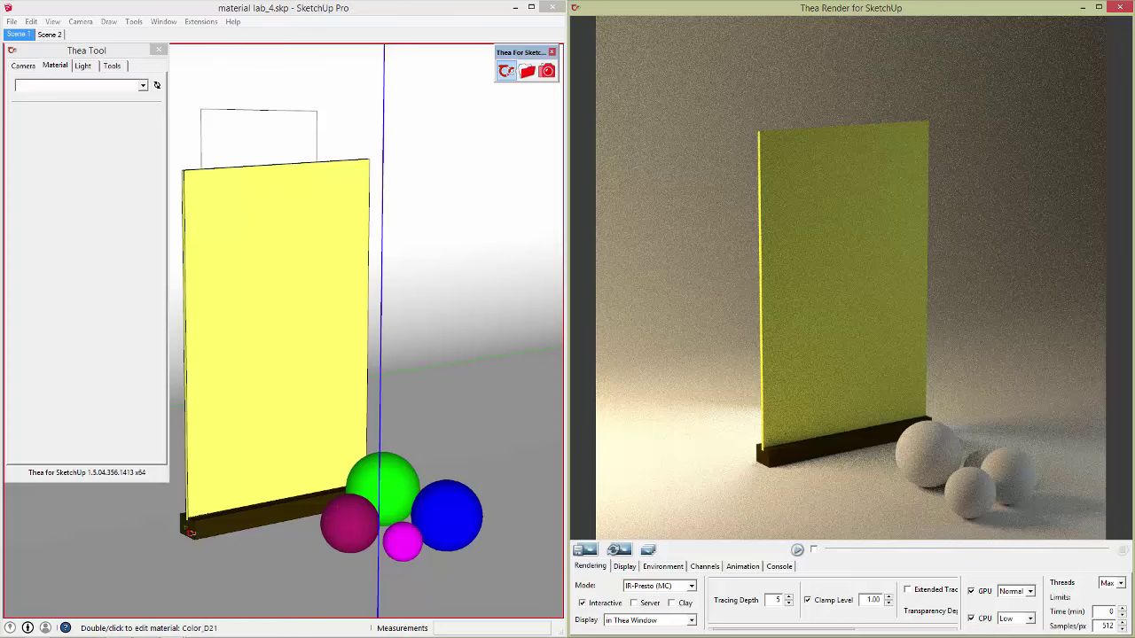
pyautogui.doubleClick(232, 528)
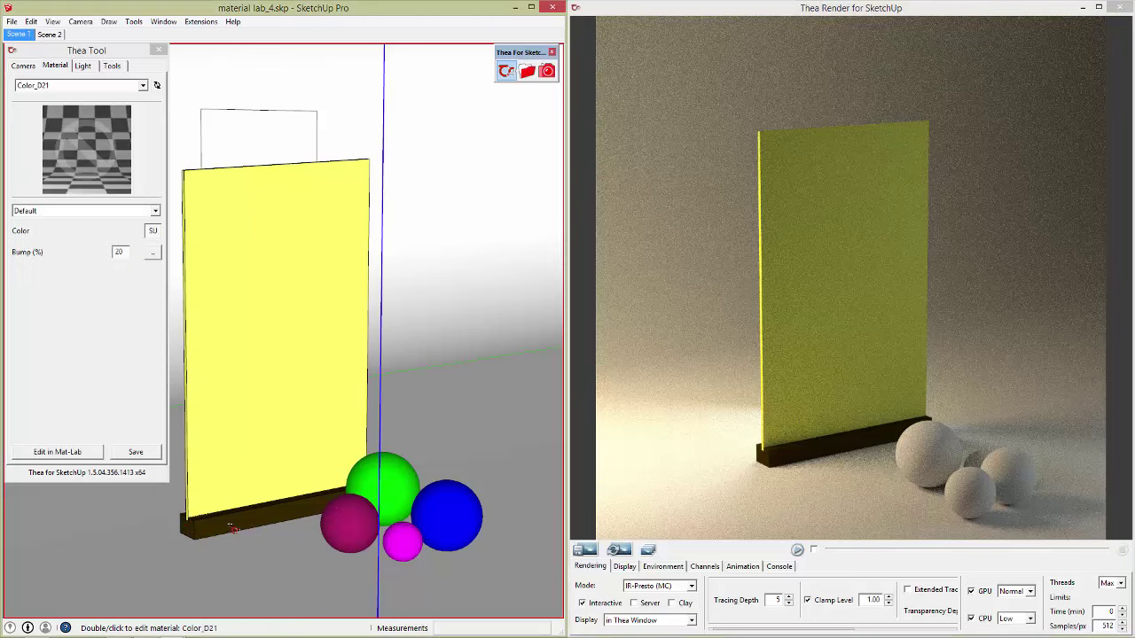
# Step: Open Color_D21 in Material Lab and replace its Basic layer with a Glossy layer
pyautogui.doubleClick(228, 524)
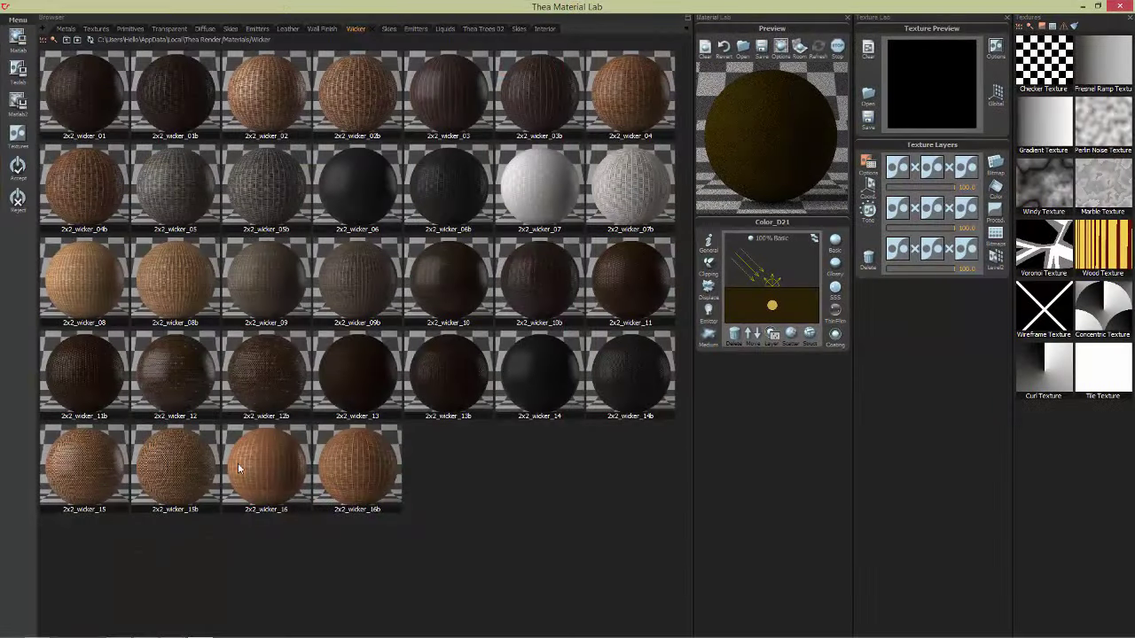
pyautogui.click(789, 344)
pyautogui.click(735, 335)
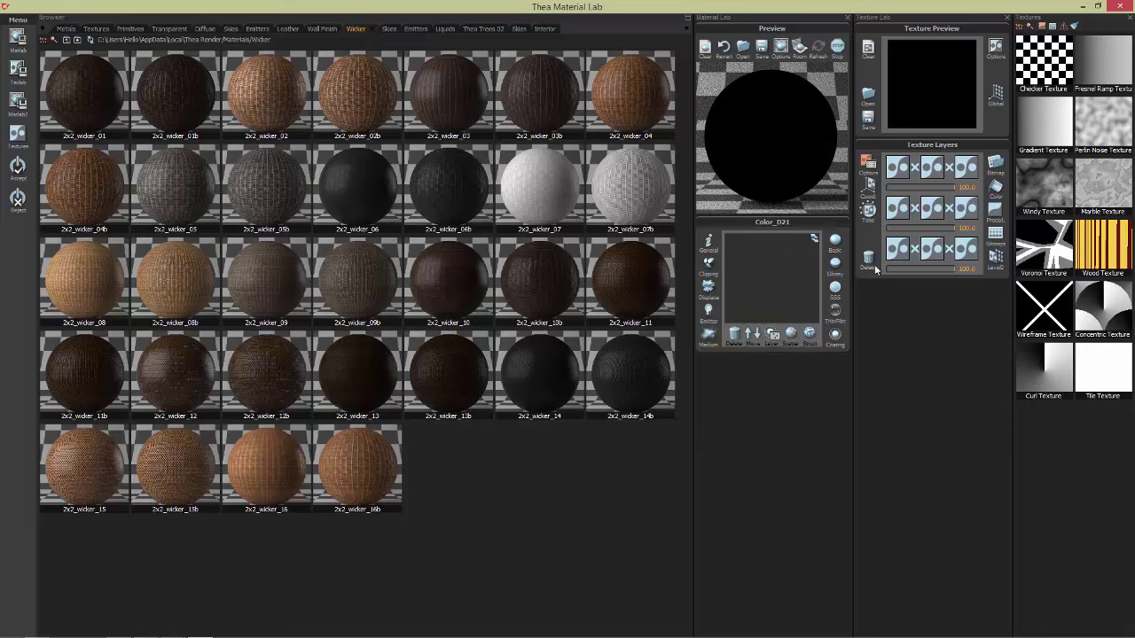
# Step: Set the Glossy layer's reflectance to a bright pale yellow-gold colour
pyautogui.click(795, 371)
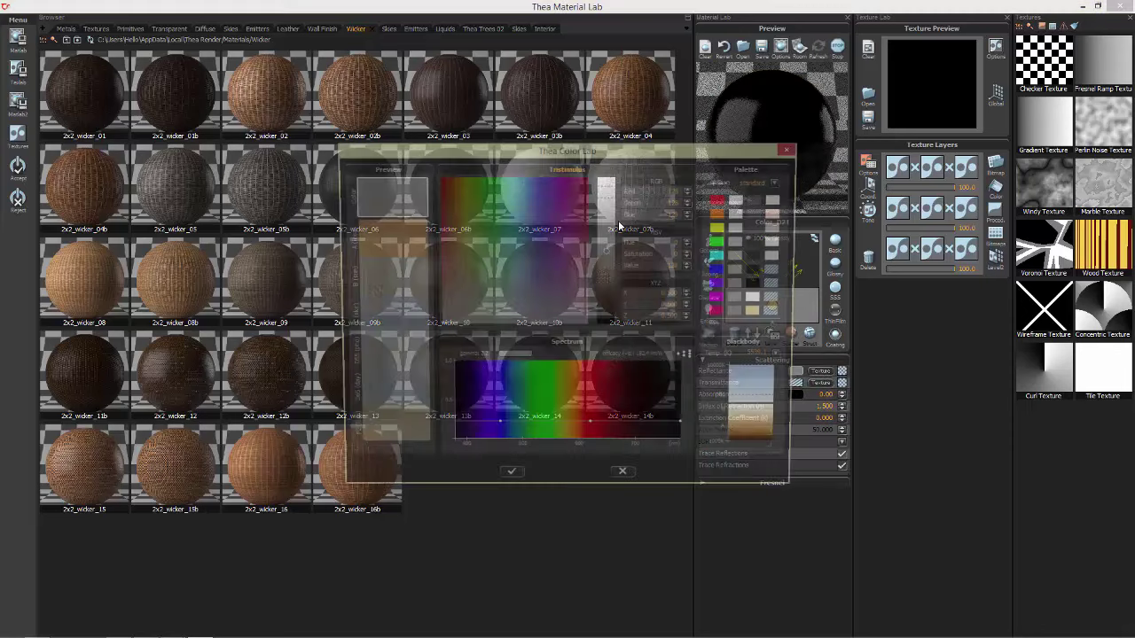
pyautogui.click(455, 275)
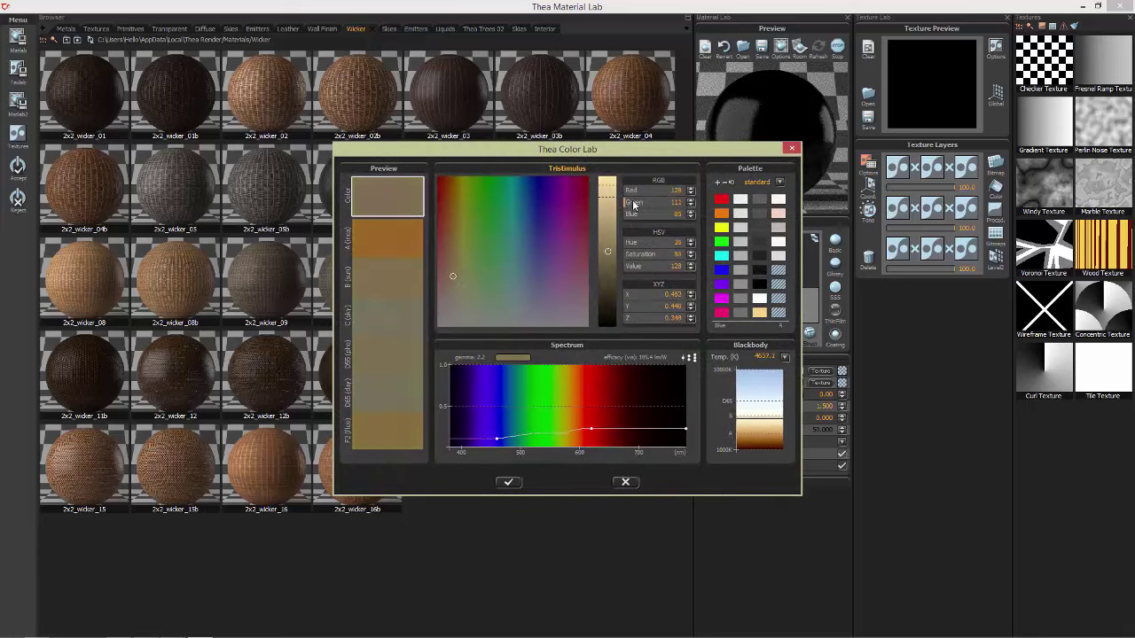
pyautogui.moveTo(607, 252); pyautogui.dragTo(608, 196)
pyautogui.click(449, 271)
pyautogui.moveTo(449, 271); pyautogui.dragTo(454, 259)
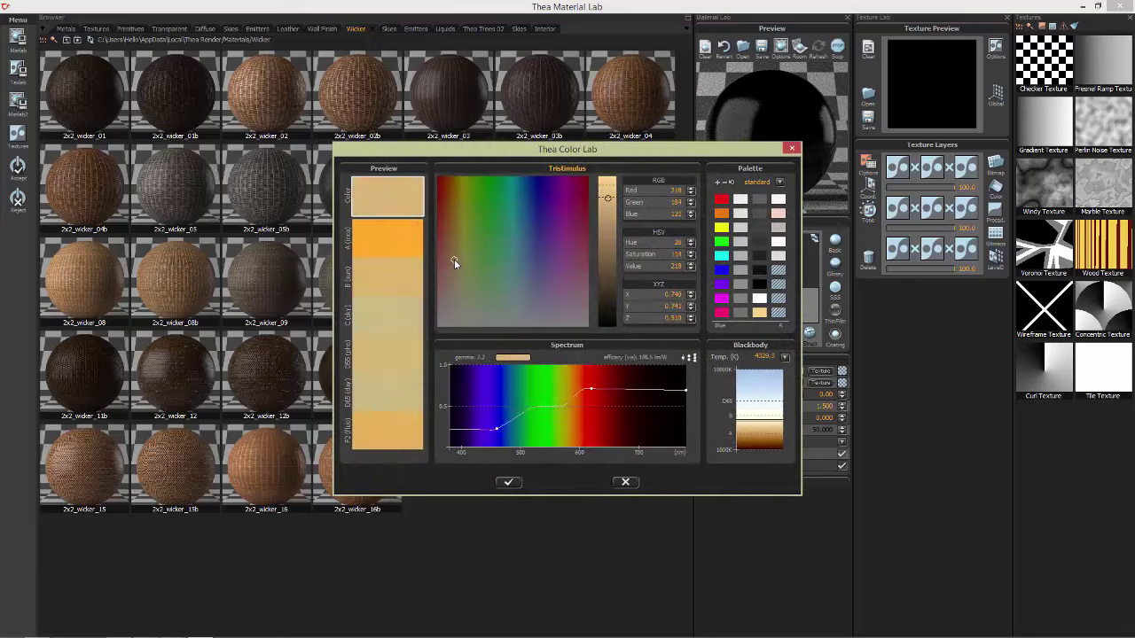
pyautogui.click(609, 182)
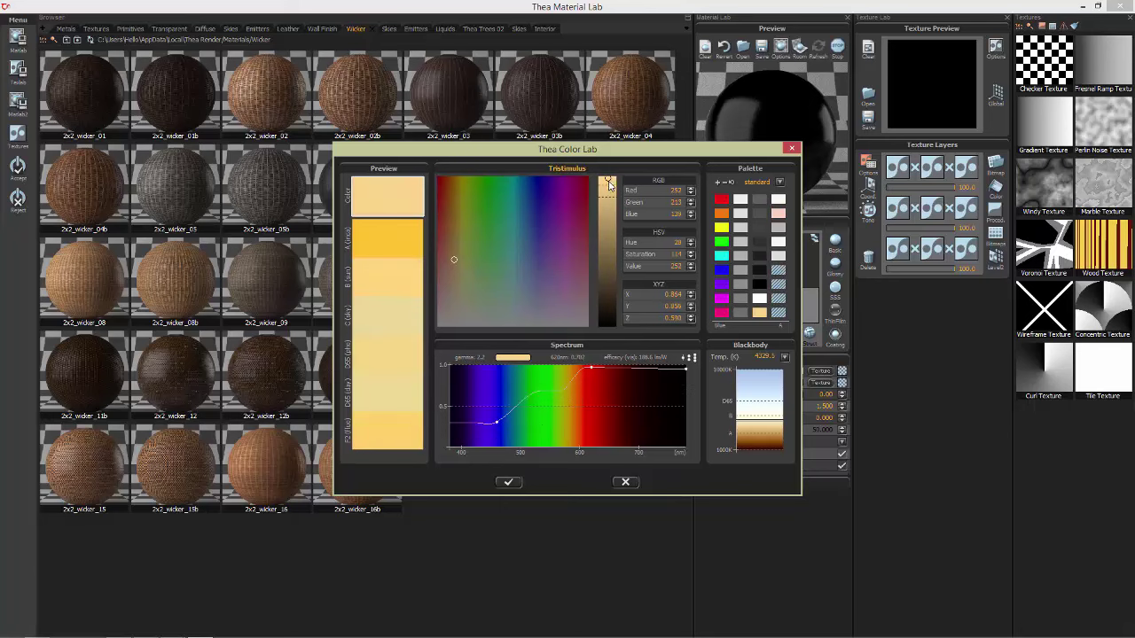
pyautogui.click(509, 481)
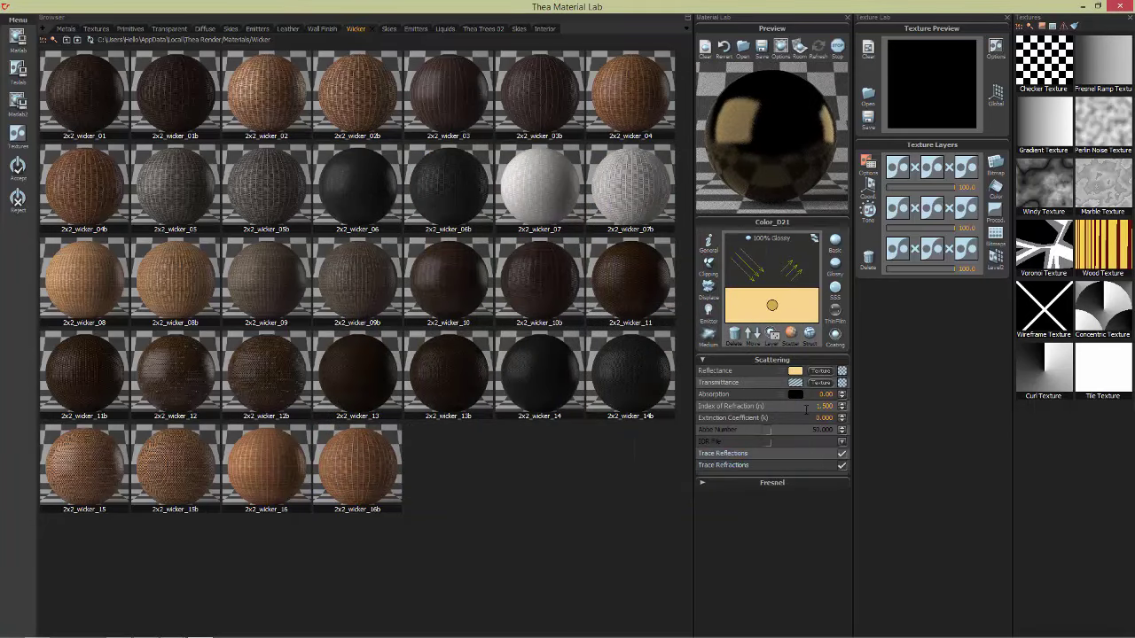
# Step: Set the gold's index of refraction to 55 and its roughness to 8
pyautogui.moveTo(807, 408); pyautogui.dragTo(909, 406)
pyautogui.write('55')
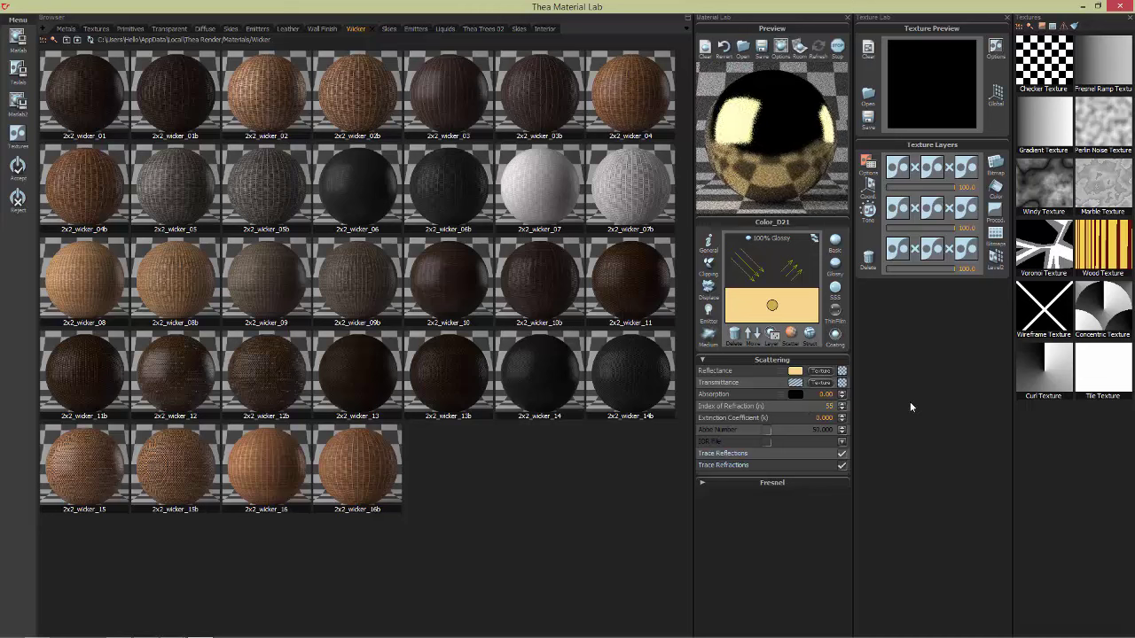
pyautogui.click(811, 333)
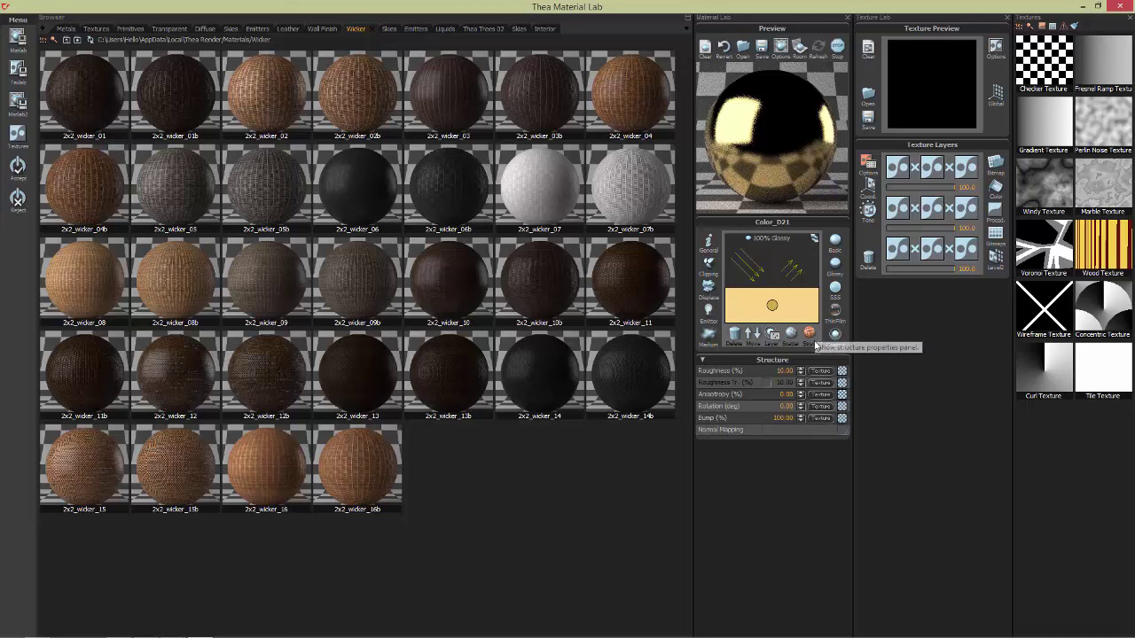
pyautogui.doubleClick(779, 371)
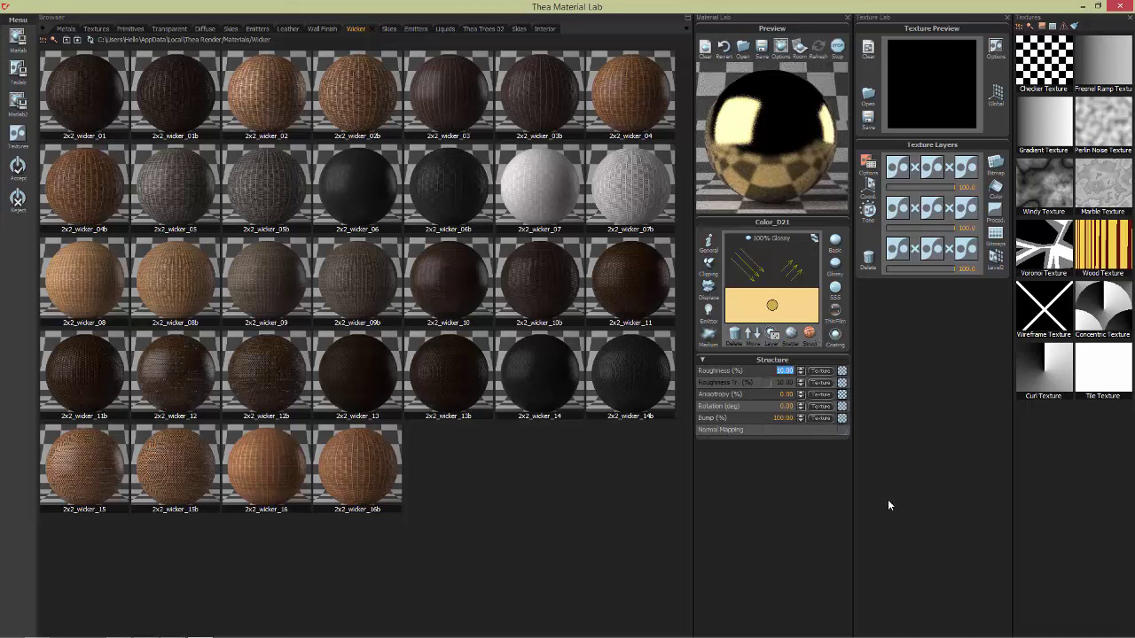
pyautogui.write('8')
pyautogui.press('Return')
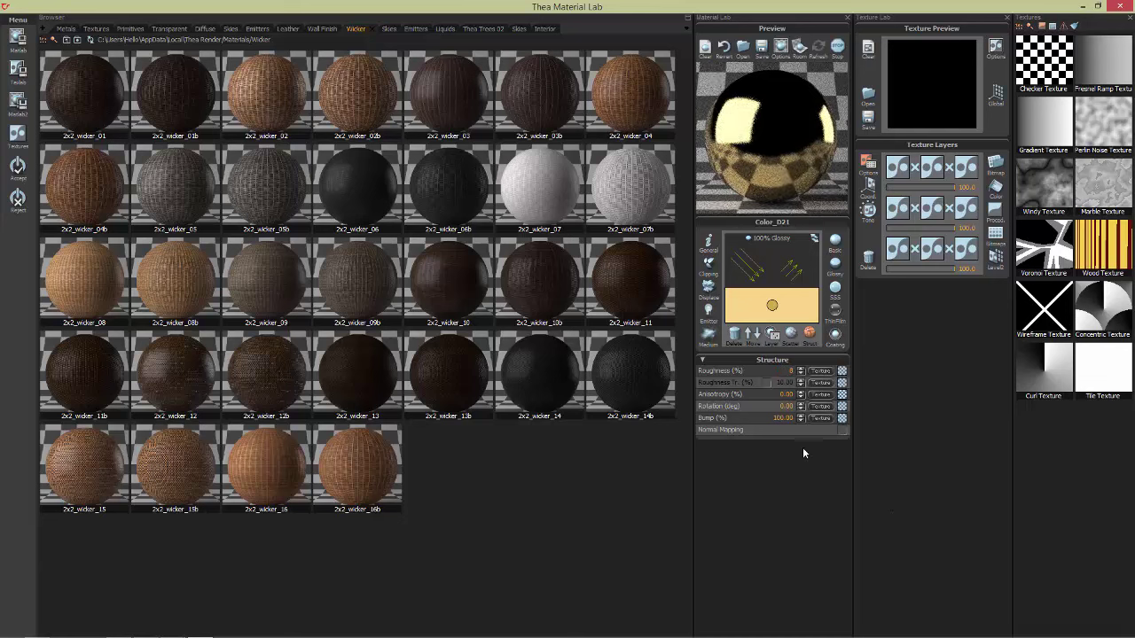
# Step: Set the gold's anisotropy to 5 and rotation to 5
pyautogui.doubleClick(786, 394)
pyautogui.write('5')
pyautogui.press('Return')
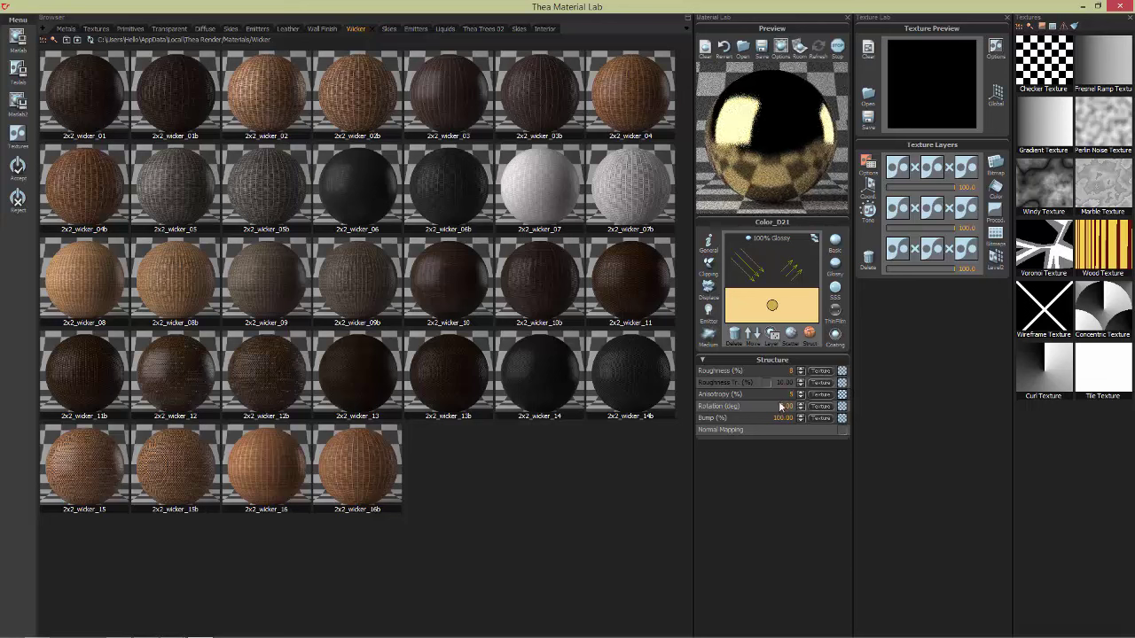
pyautogui.doubleClick(781, 406)
pyautogui.press('Return')
pyautogui.press('Return')
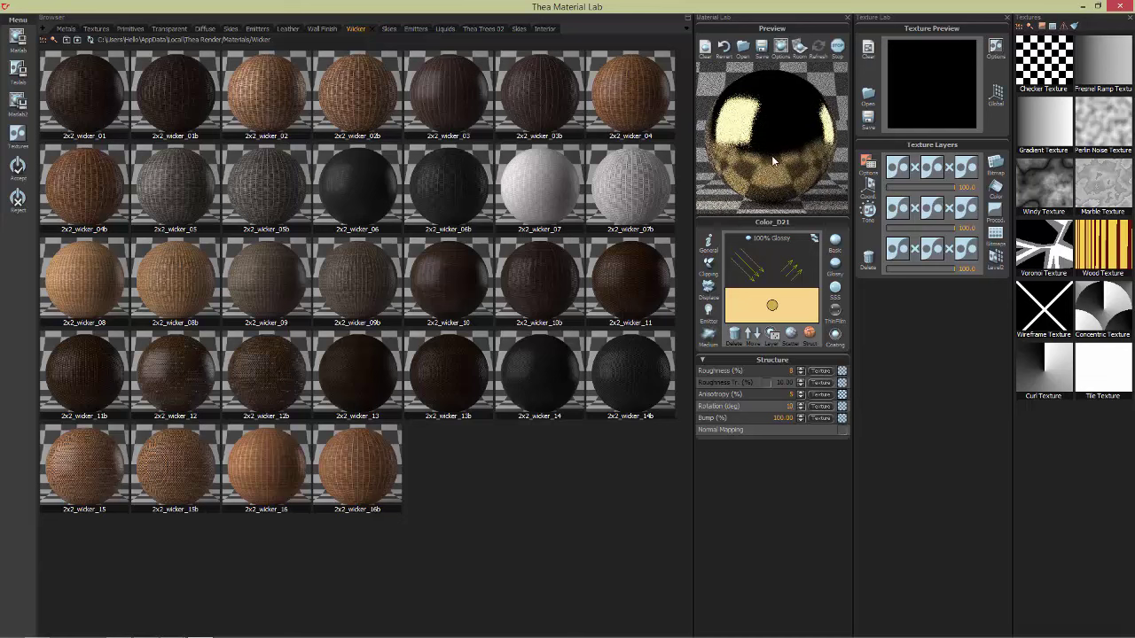
# Step: Accept the gold material, restart the render, and load the panel's Color_E03 material
pyautogui.click(18, 166)
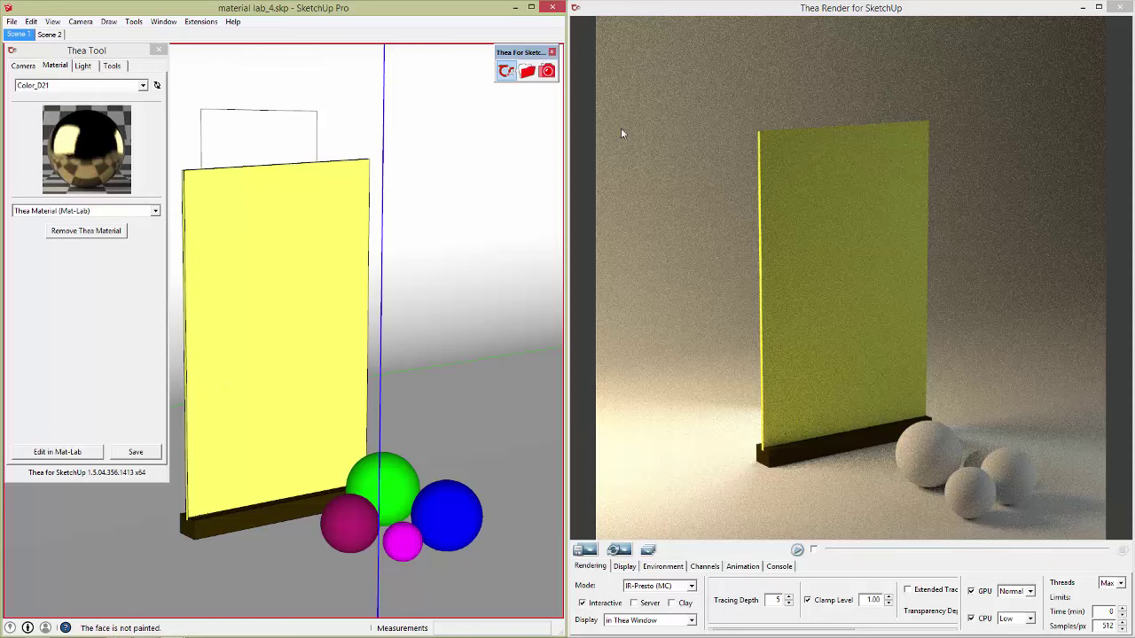
pyautogui.click(797, 550)
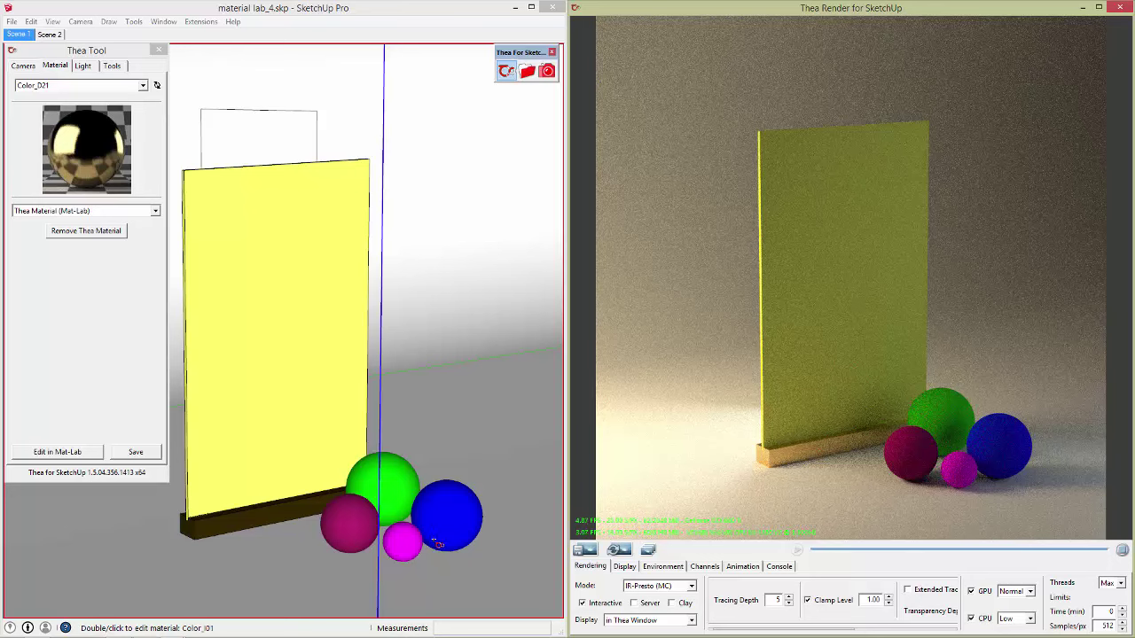
pyautogui.click(254, 291)
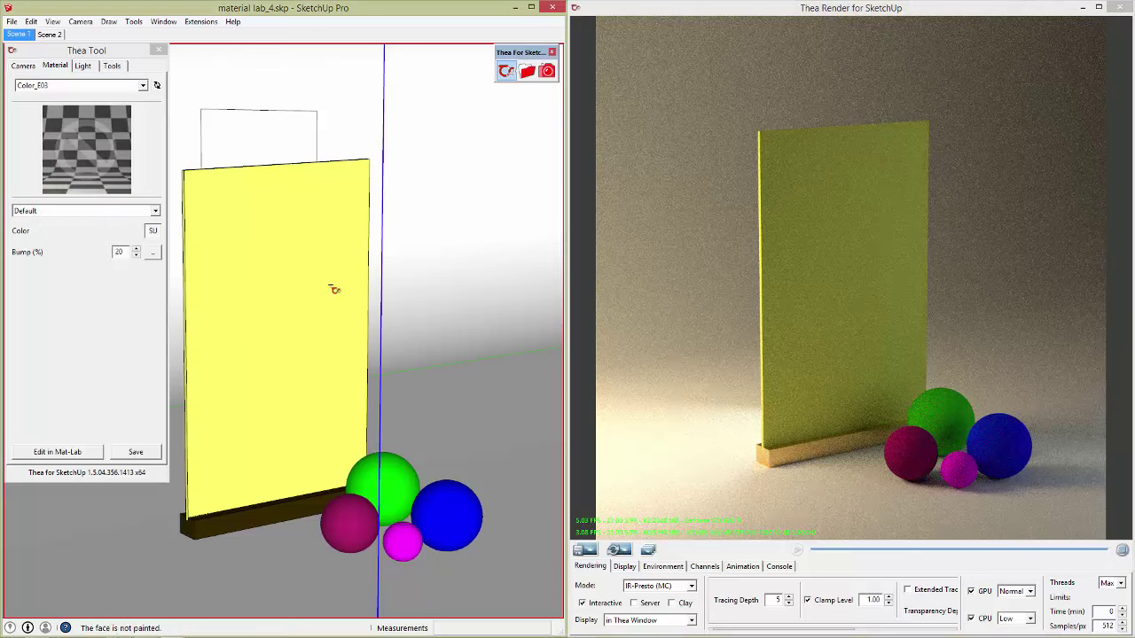
# Step: Open Color_E03 in Material Lab and replace its Basic layer with a Glossy layer
pyautogui.doubleClick(246, 261)
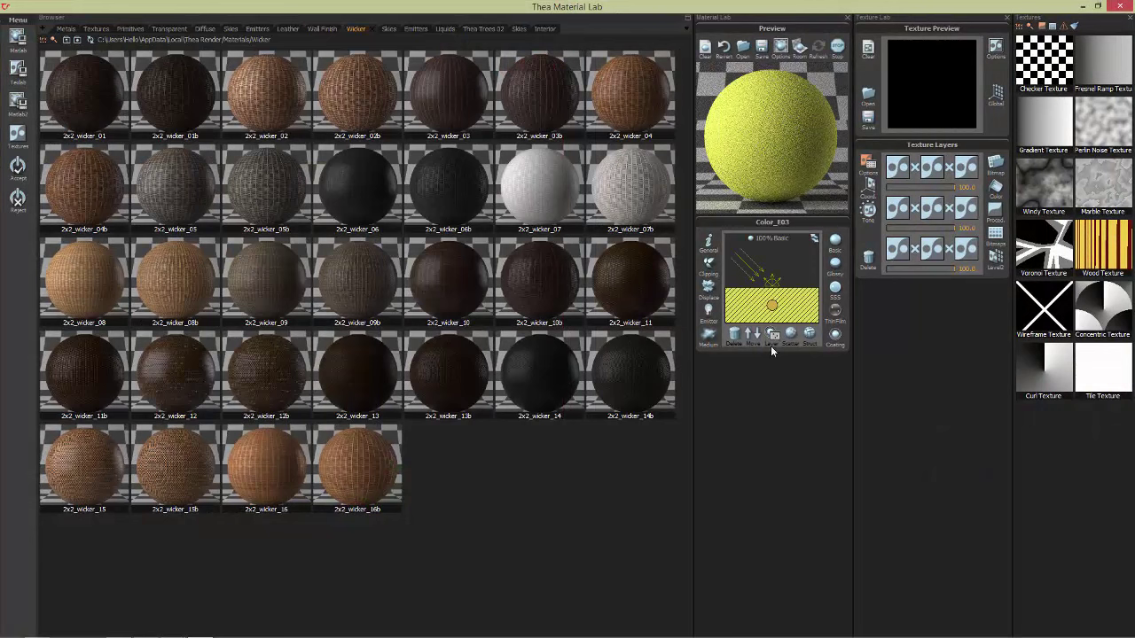
pyautogui.click(739, 334)
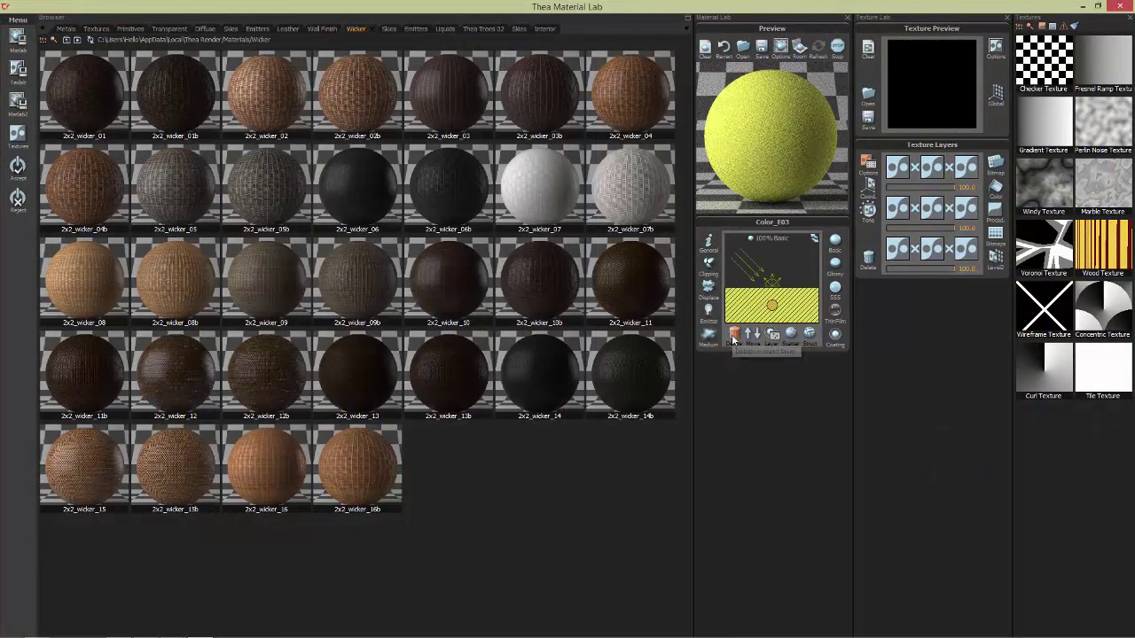
pyautogui.click(834, 263)
# Step: Give the glass white reflectance and transmittance and enter a roughness of 0
pyautogui.click(795, 371)
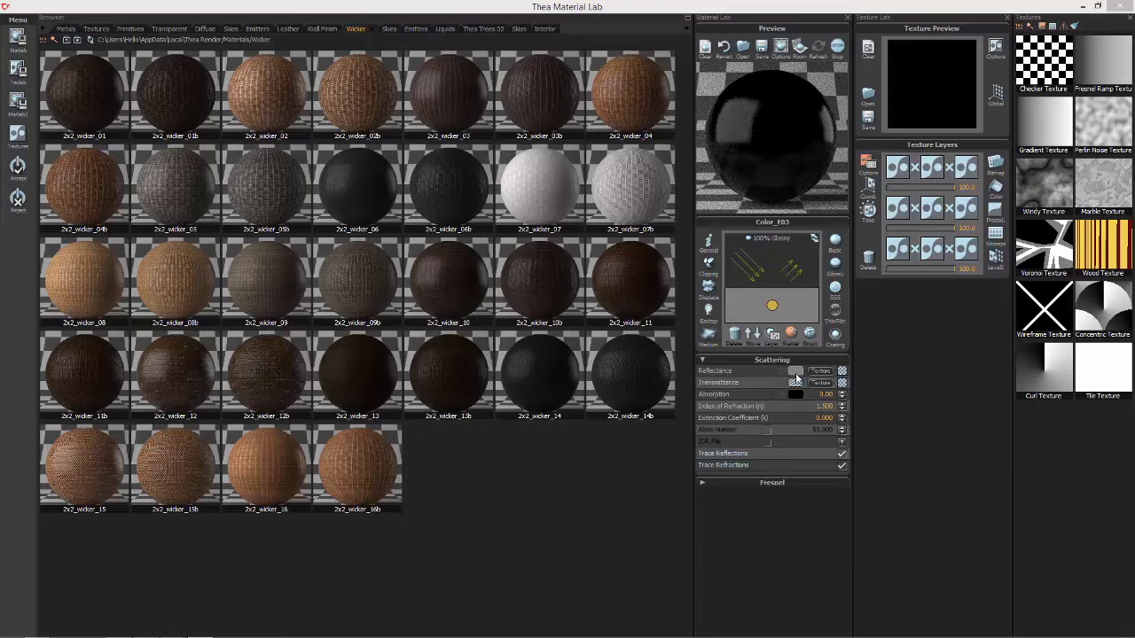
pyautogui.click(607, 188)
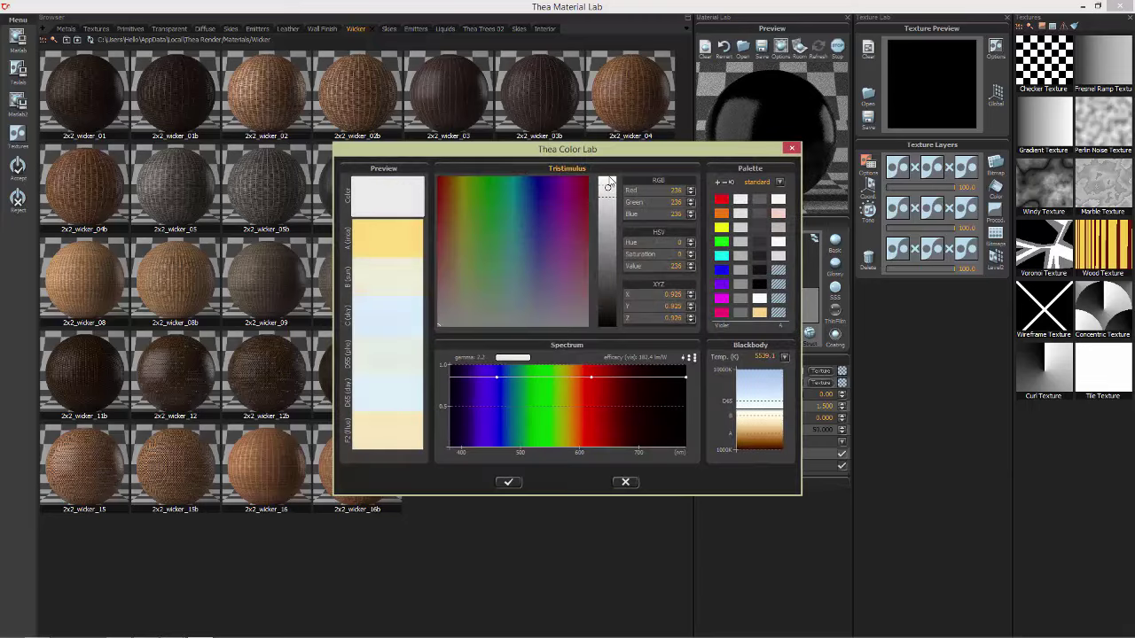
pyautogui.click(509, 482)
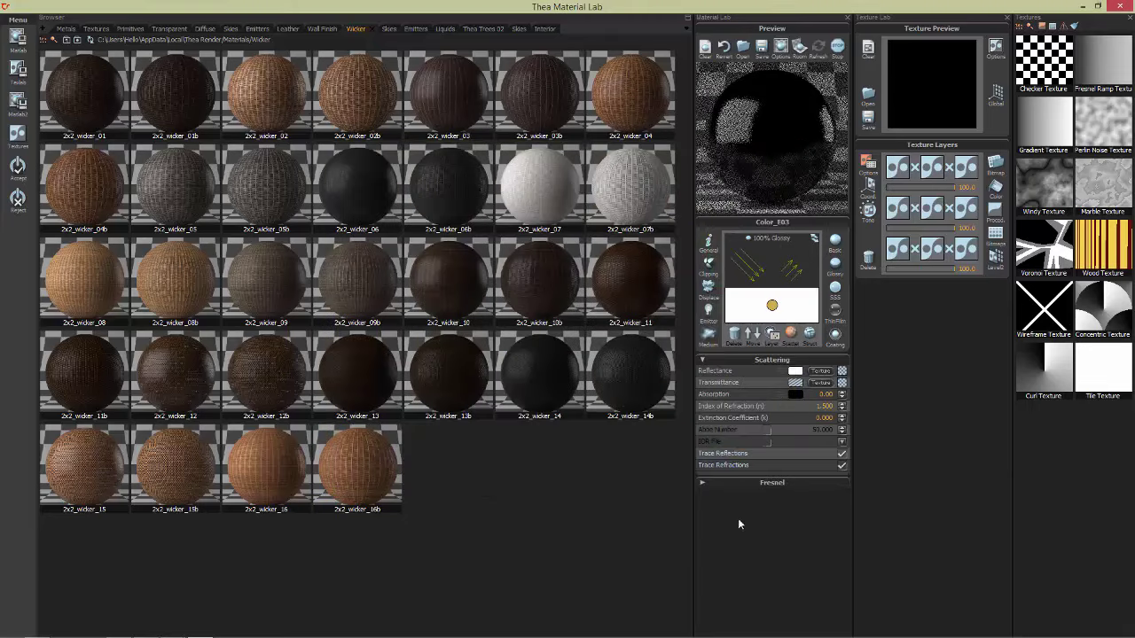
pyautogui.click(796, 384)
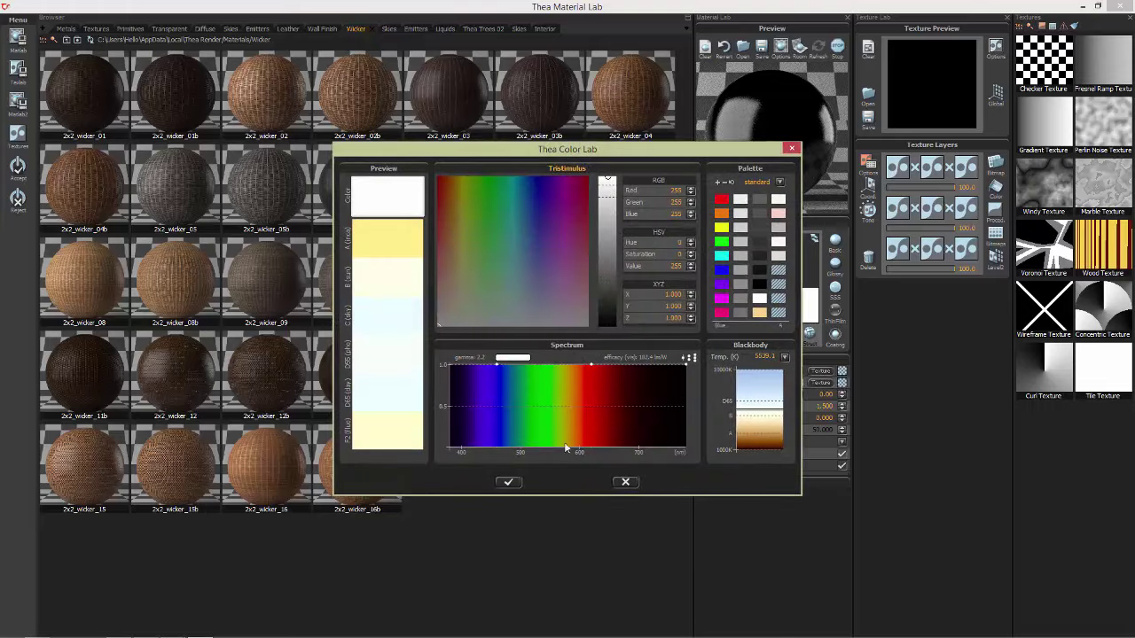
pyautogui.click(508, 481)
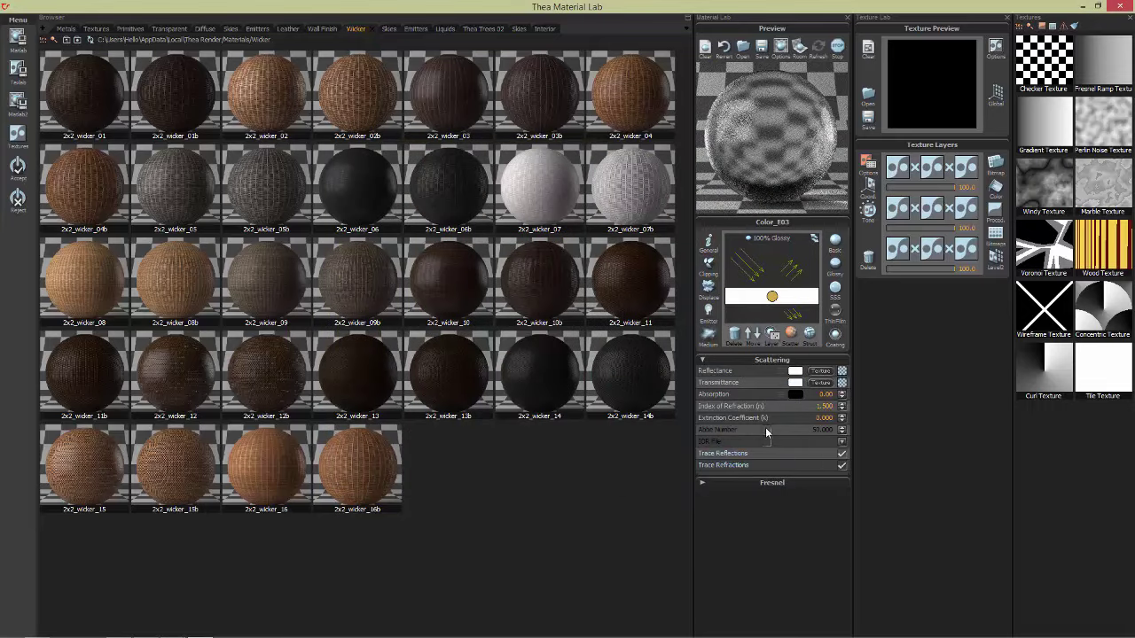
pyautogui.click(809, 334)
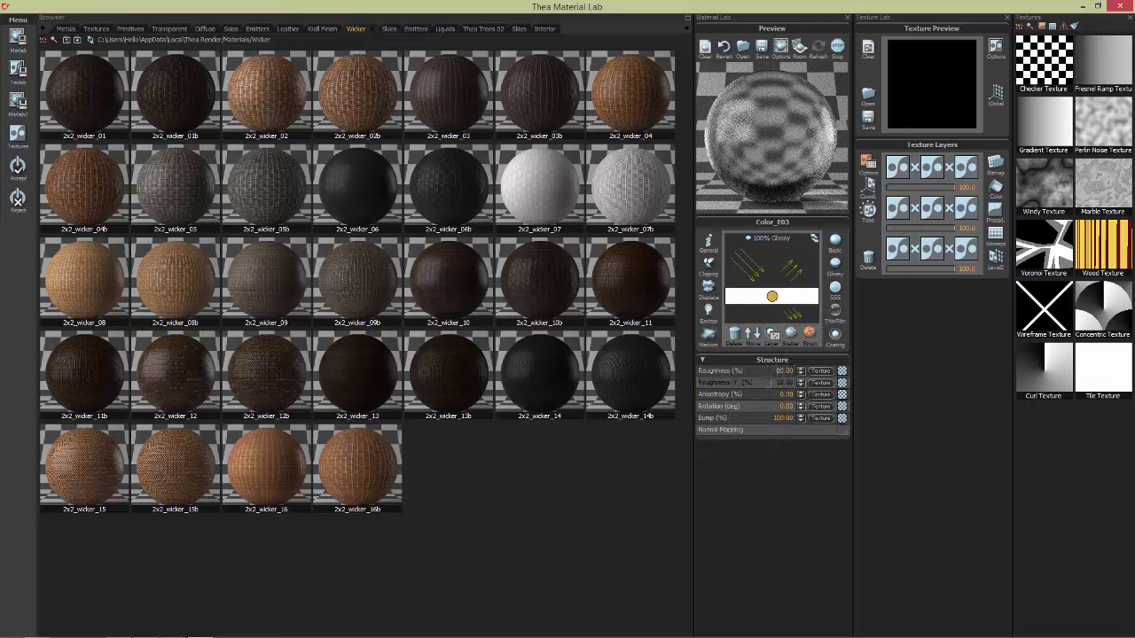
pyautogui.write('0')
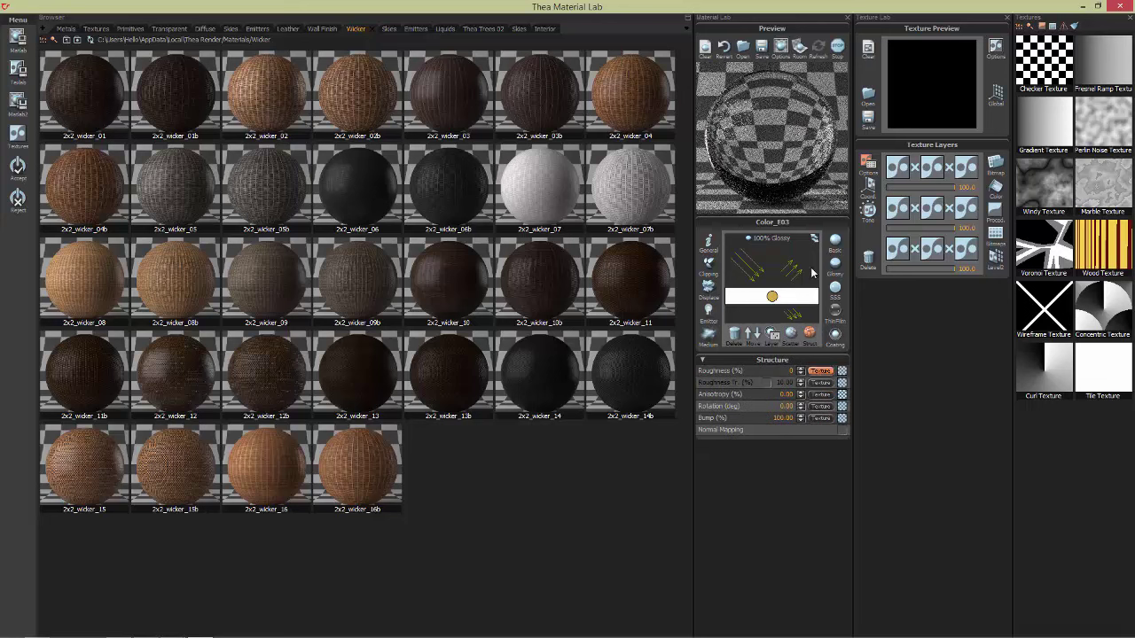
# Step: Frost the panel glass at 11% roughness, apply it, and load the pink sphere's Color_L12
pyautogui.click(790, 334)
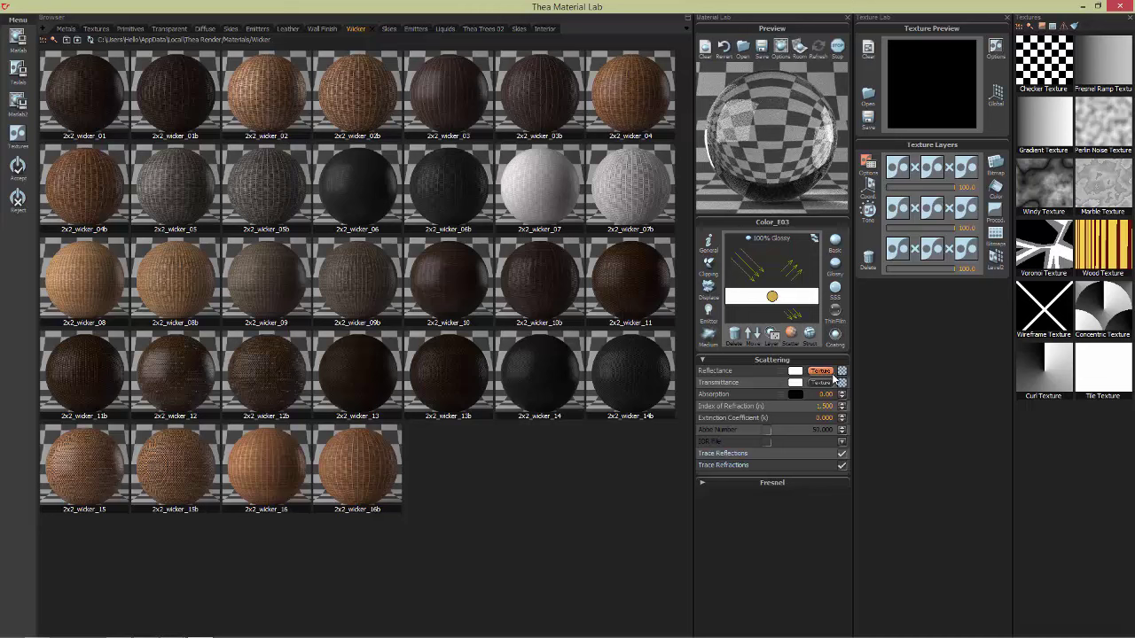
pyautogui.click(809, 333)
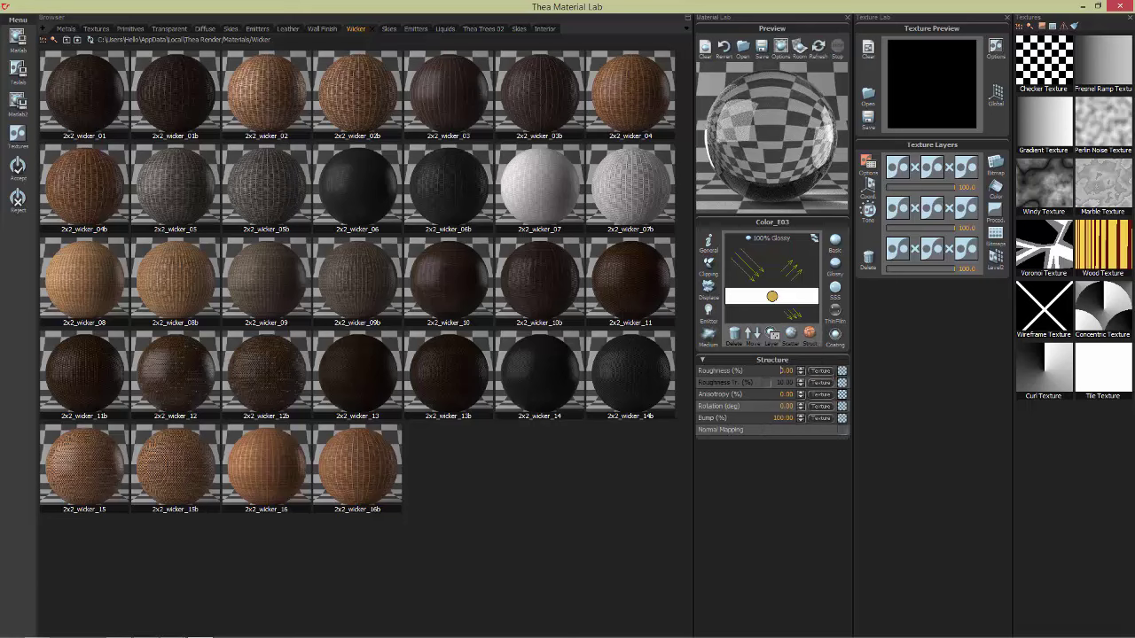
pyautogui.doubleClick(781, 370)
pyautogui.write('30')
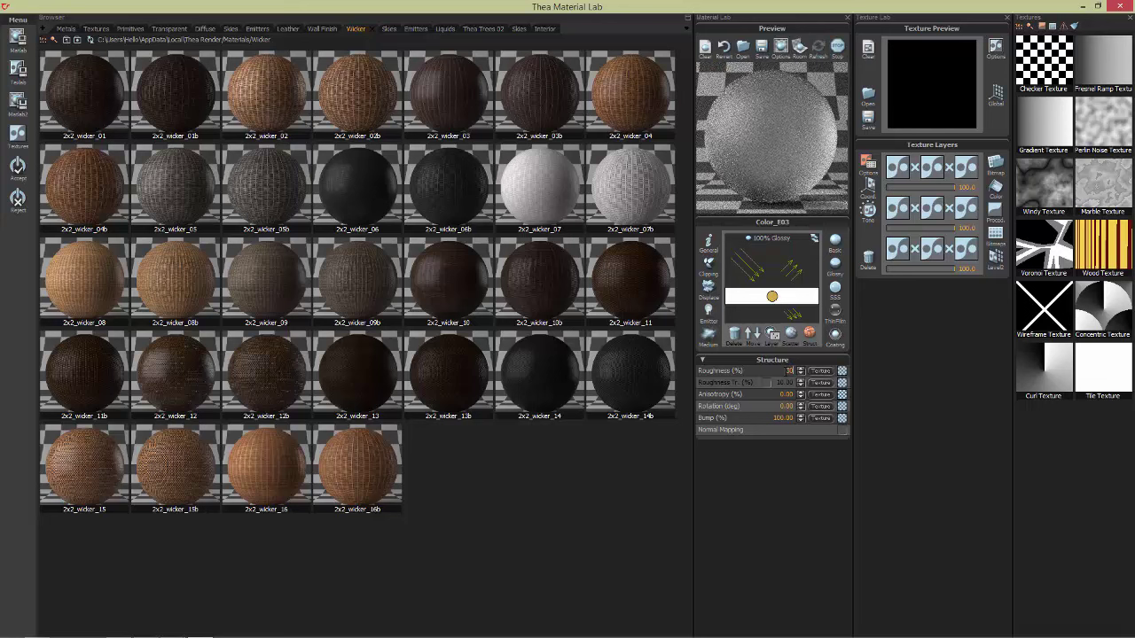
pyautogui.doubleClick(788, 371)
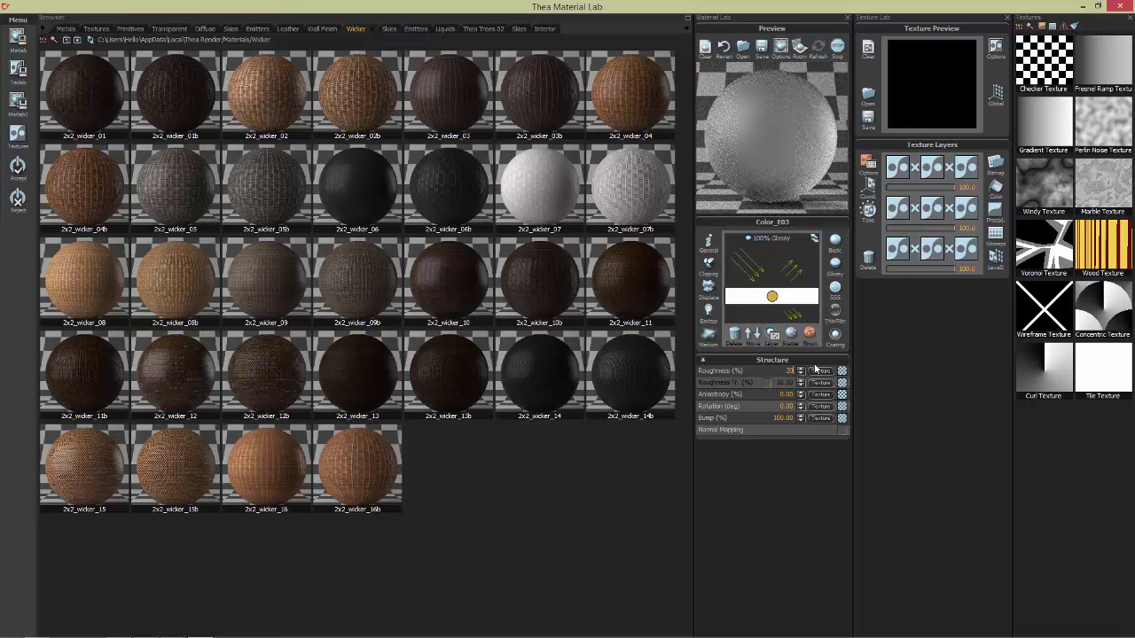
pyautogui.press('Return')
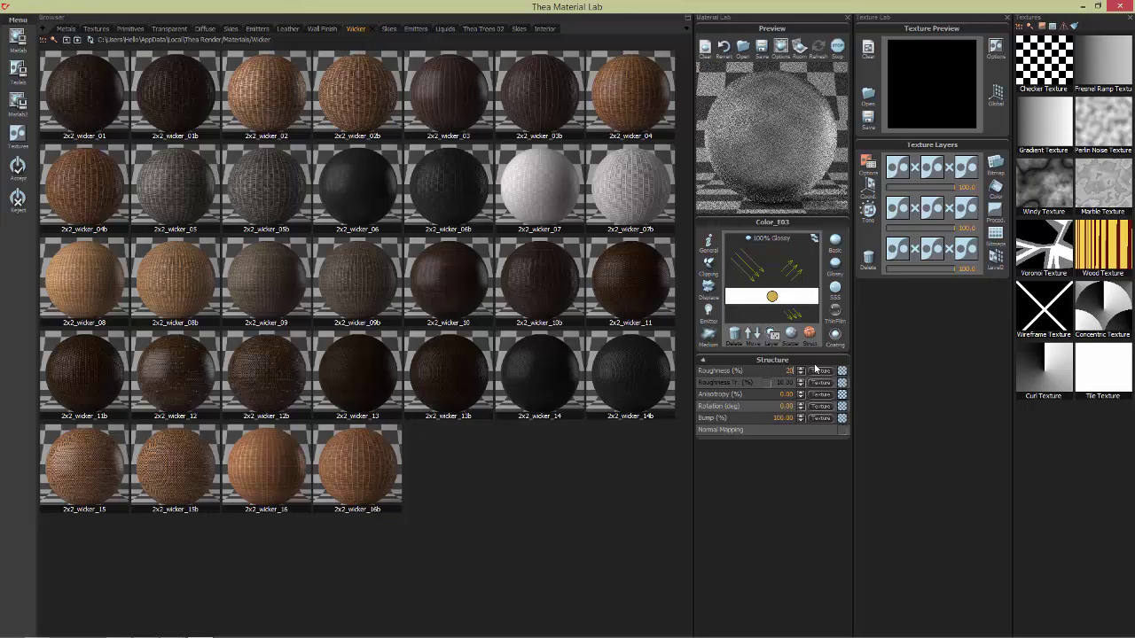
pyautogui.click(800, 374)
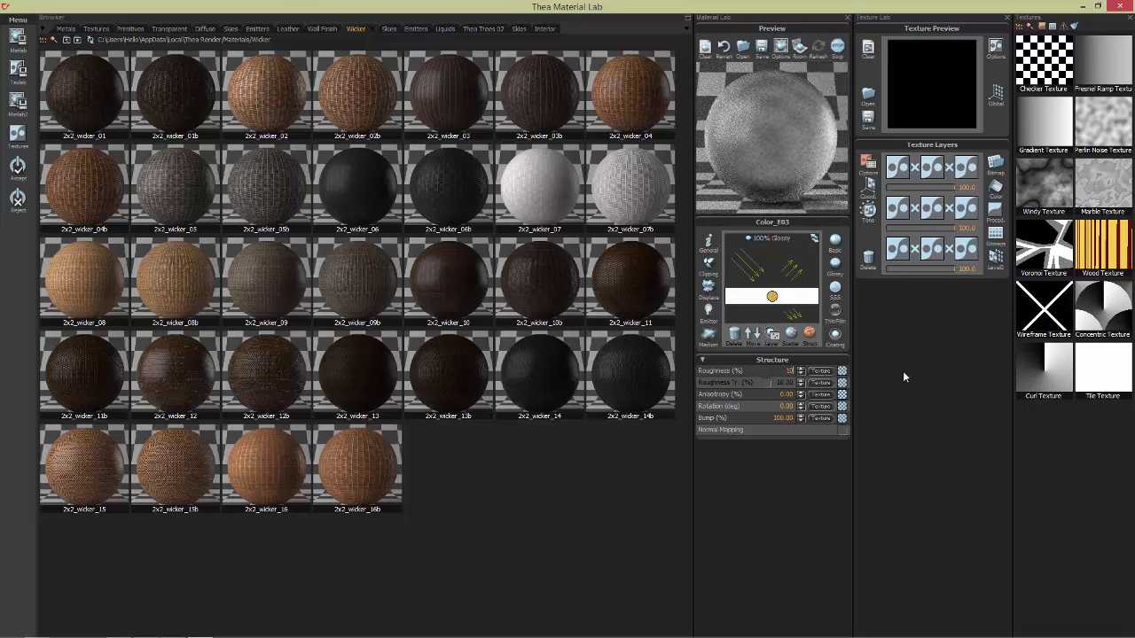
pyautogui.click(801, 369)
pyautogui.click(17, 165)
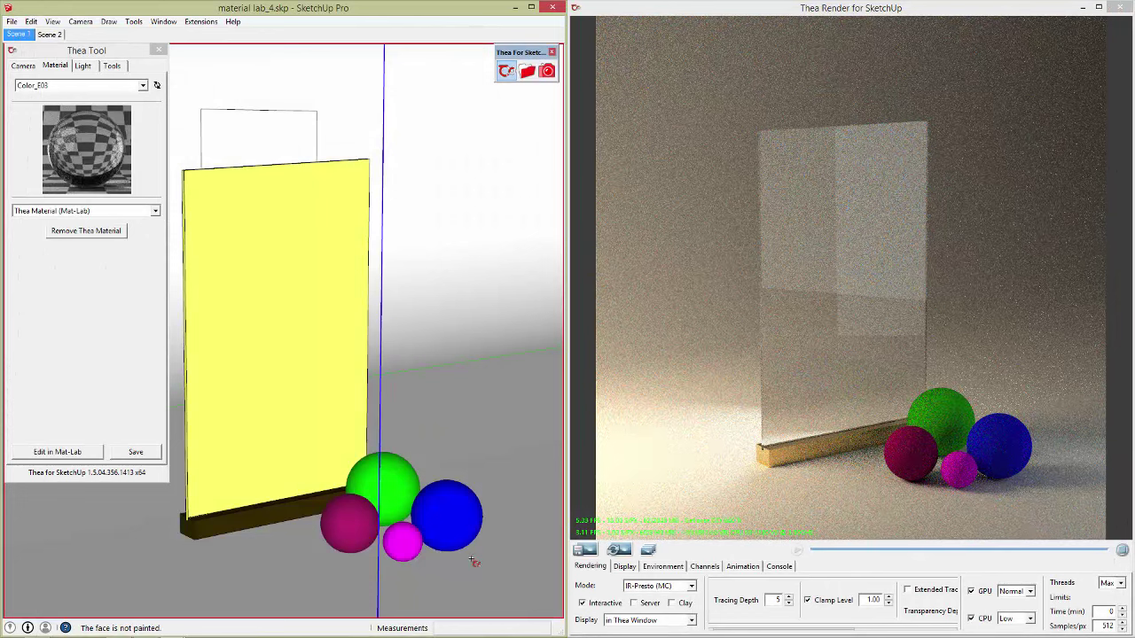
pyautogui.doubleClick(347, 518)
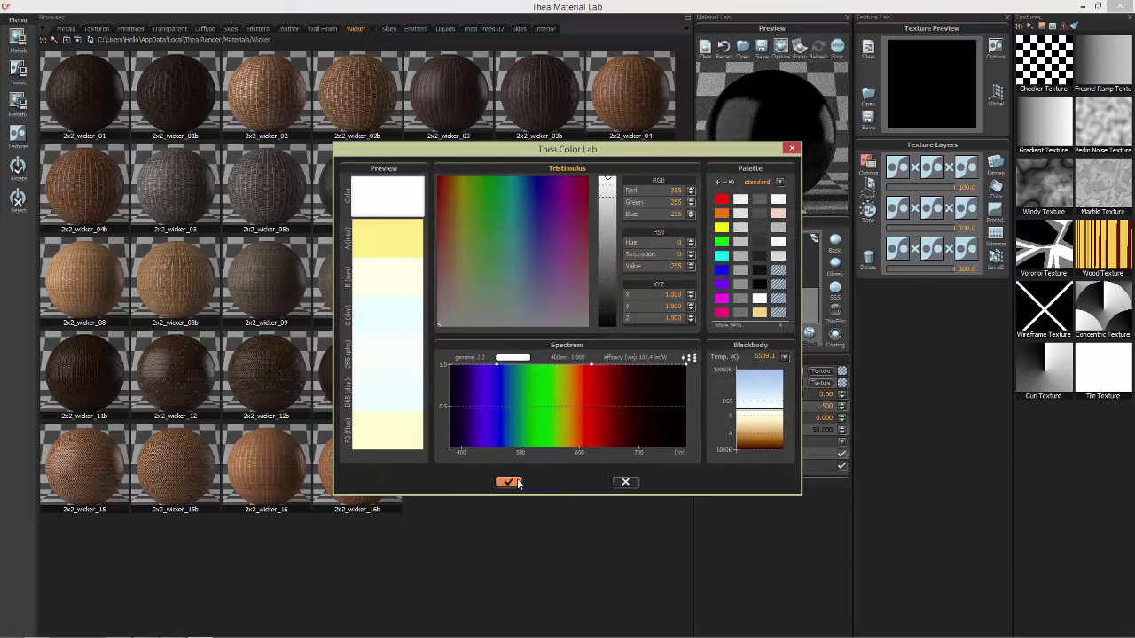
# Step: Keep white layer colours for Color_L12 and nudge its roughness up slightly
pyautogui.click(504, 482)
pyautogui.click(795, 383)
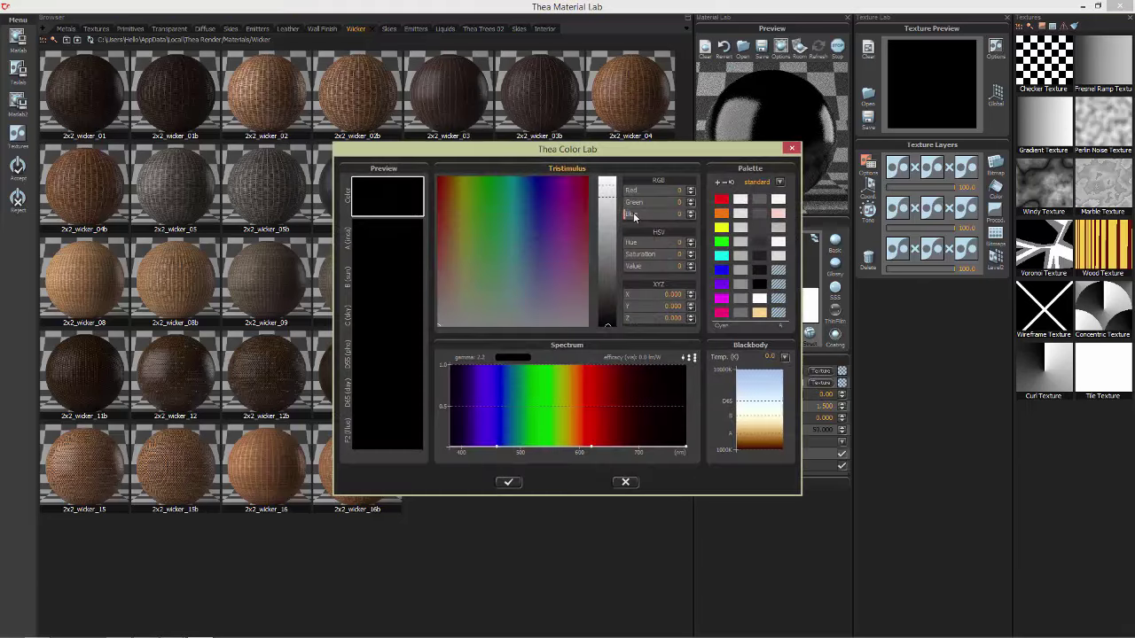
pyautogui.click(508, 483)
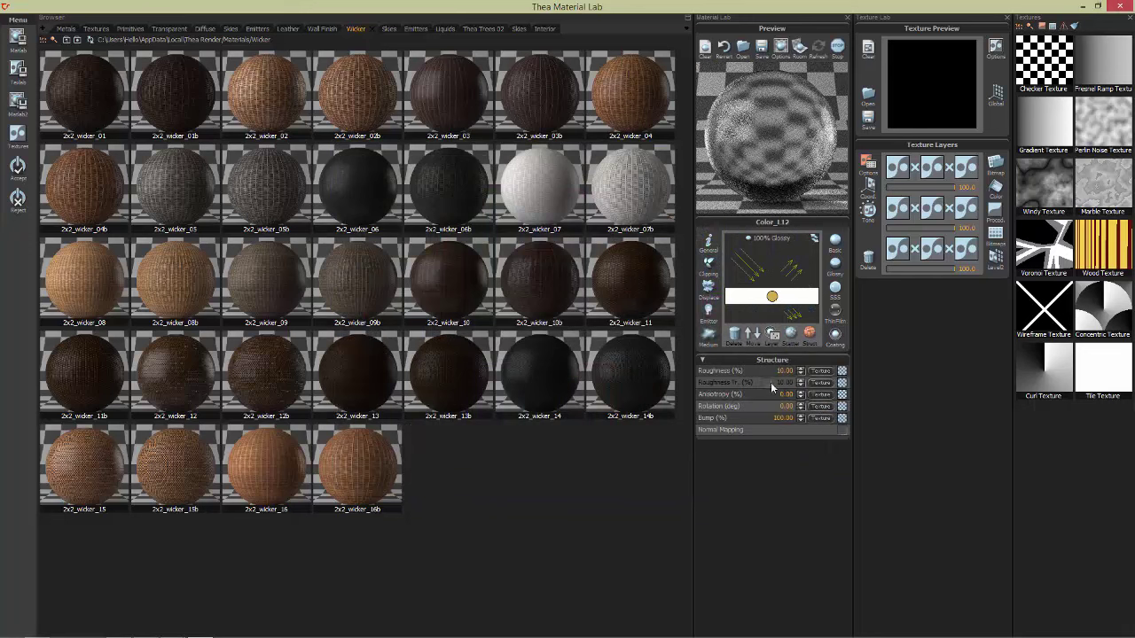
pyautogui.press('Up')
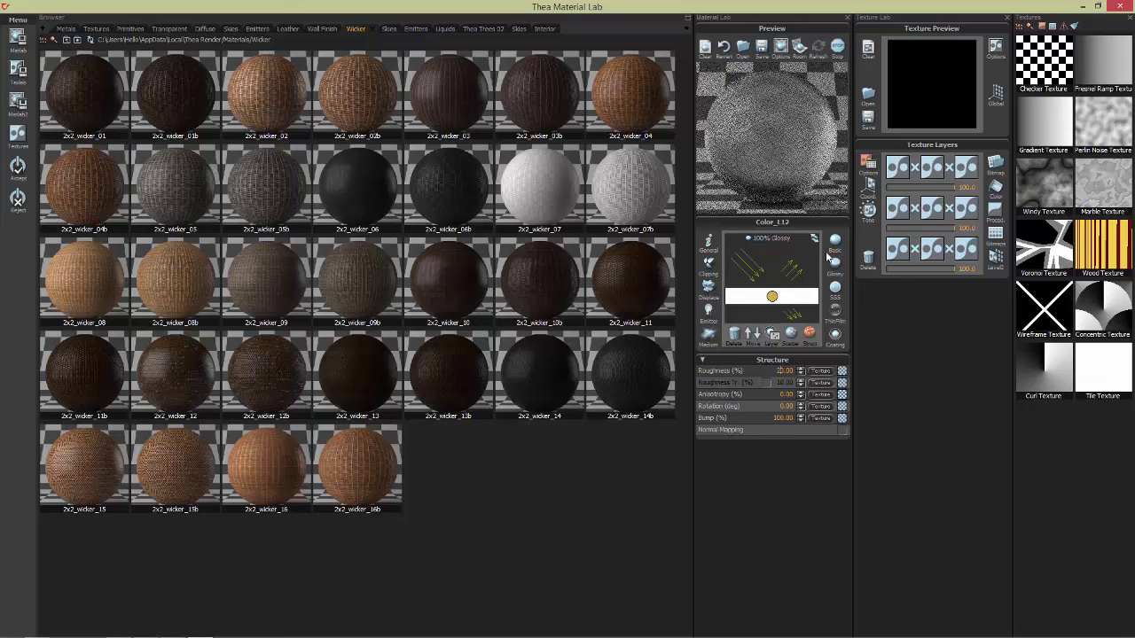
# Step: Give Color_L12 a yellow-orange transmittance colour and apply the amber glass material
pyautogui.click(790, 337)
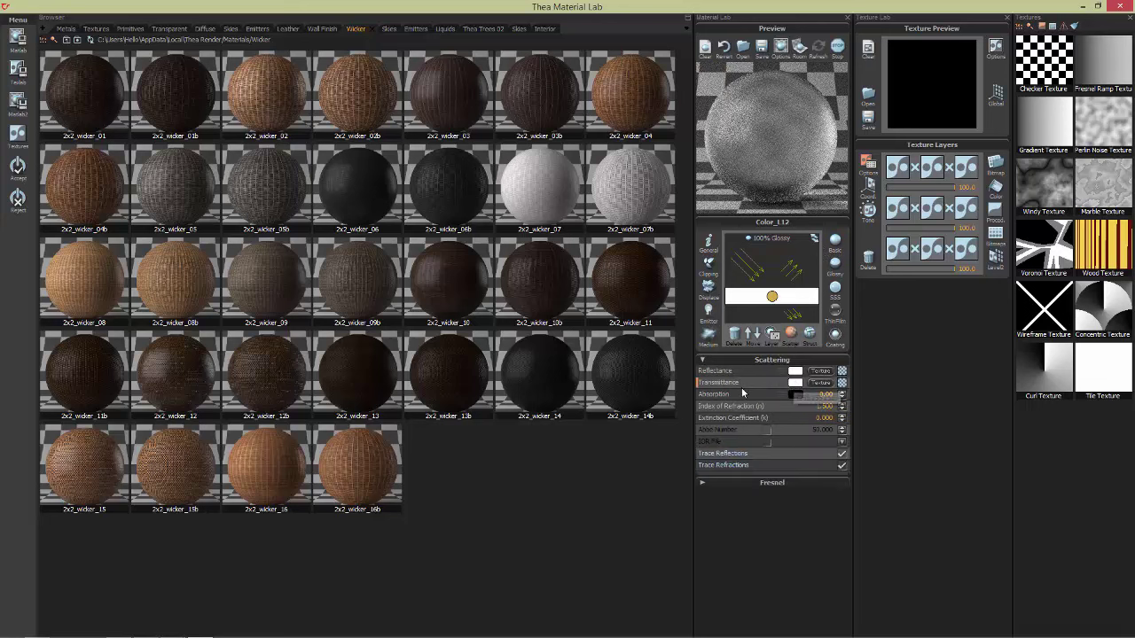
pyautogui.click(794, 382)
pyautogui.click(531, 216)
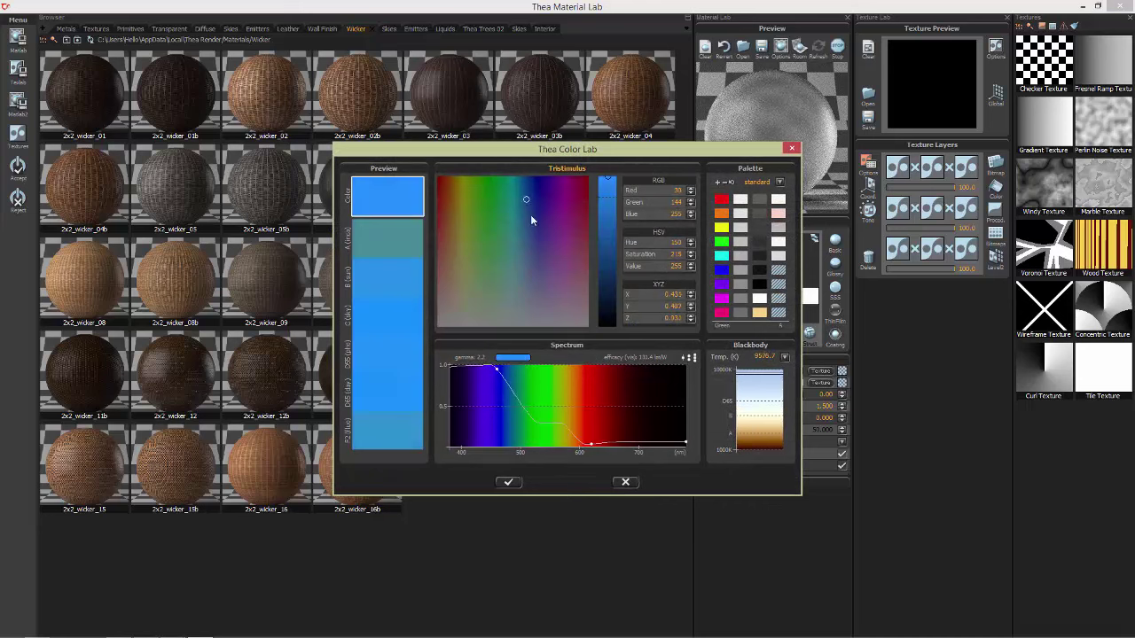
pyautogui.click(508, 481)
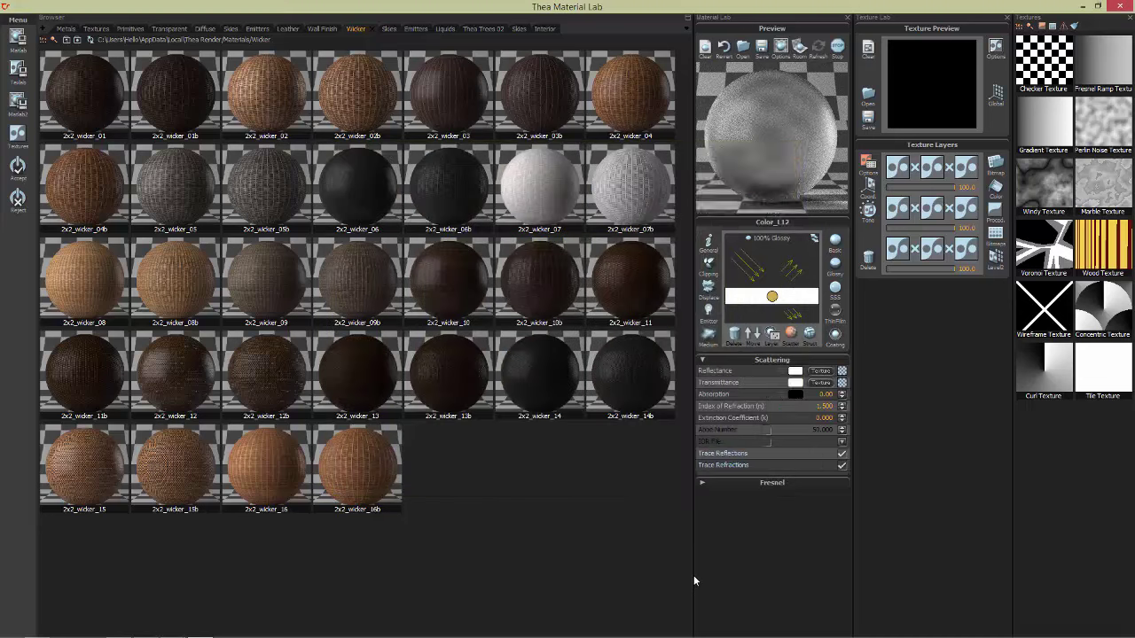
pyautogui.click(794, 382)
pyautogui.click(540, 295)
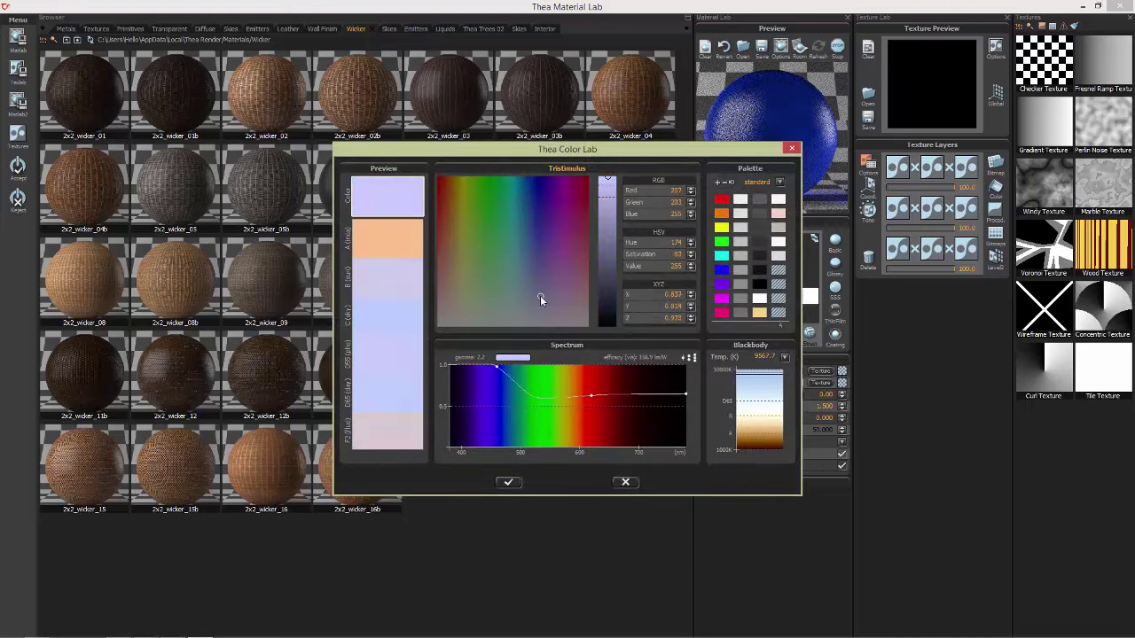
pyautogui.click(476, 204)
pyautogui.click(510, 483)
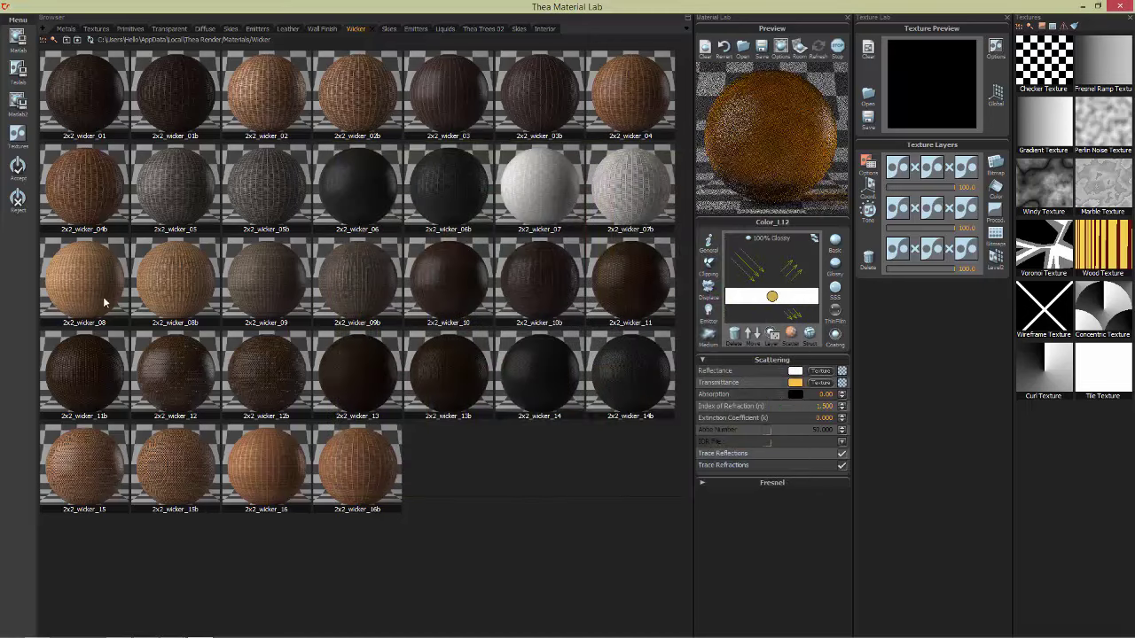
pyautogui.click(17, 167)
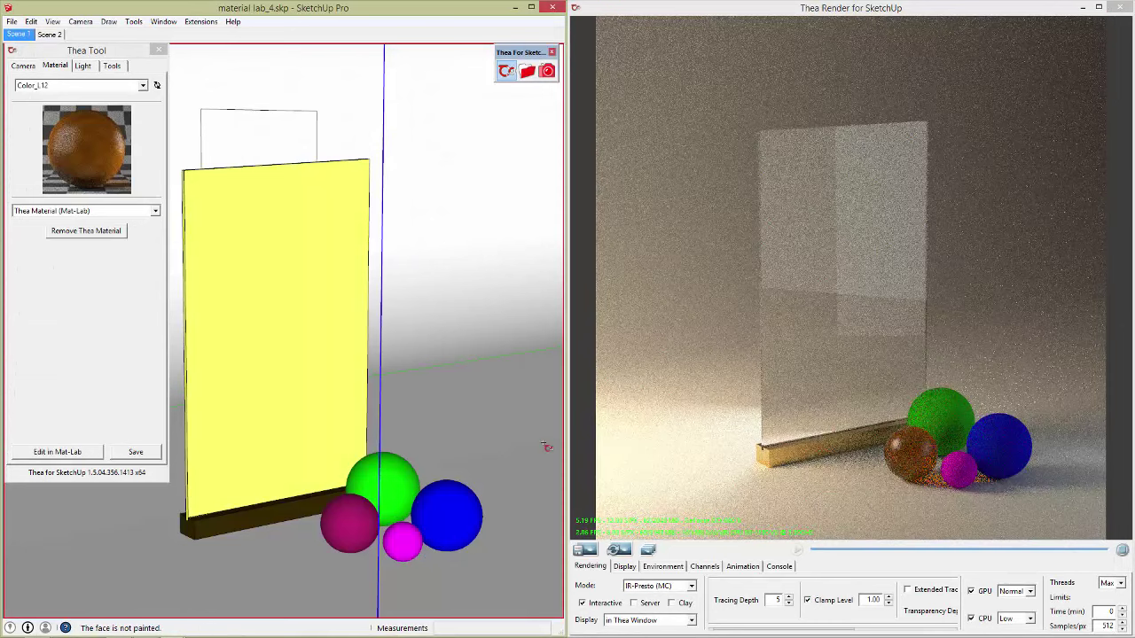
# Step: Open the small sphere's material in Material Lab and switch it to a Glossy layer
pyautogui.click(415, 535)
pyautogui.doubleClick(418, 533)
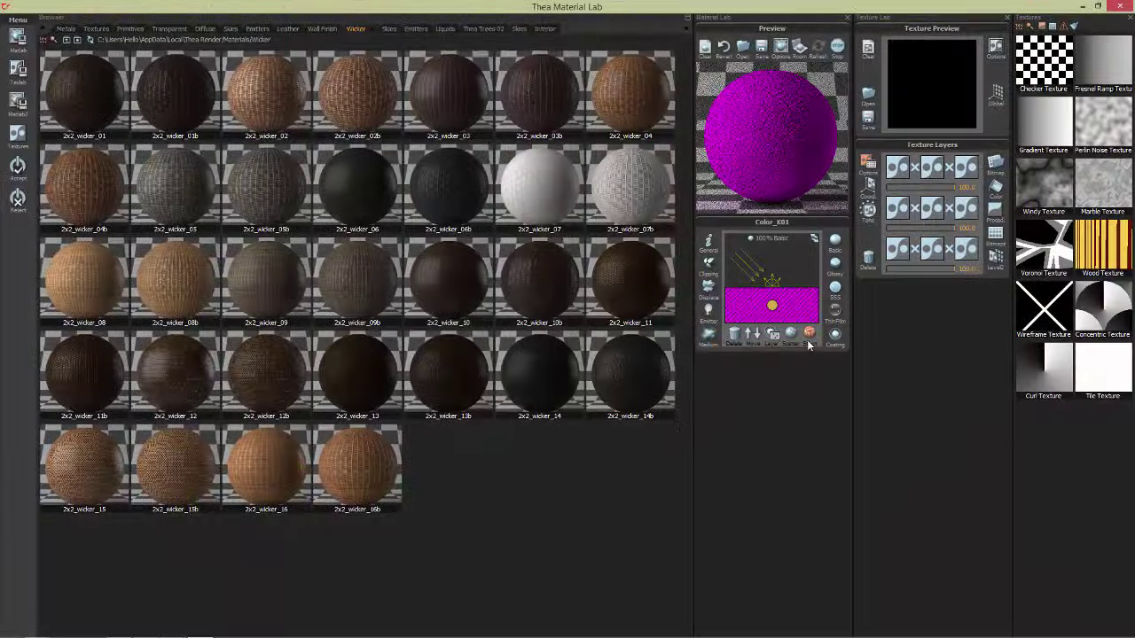
pyautogui.click(835, 262)
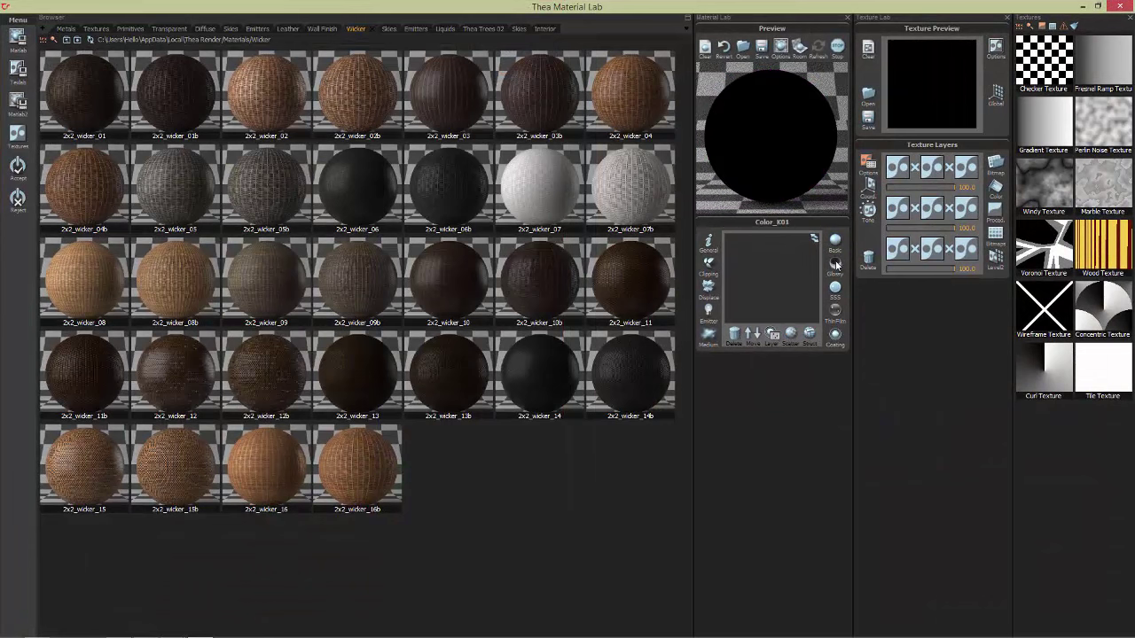
# Step: Keep the reflectance colour and set a bright green transmittance colour
pyautogui.click(788, 371)
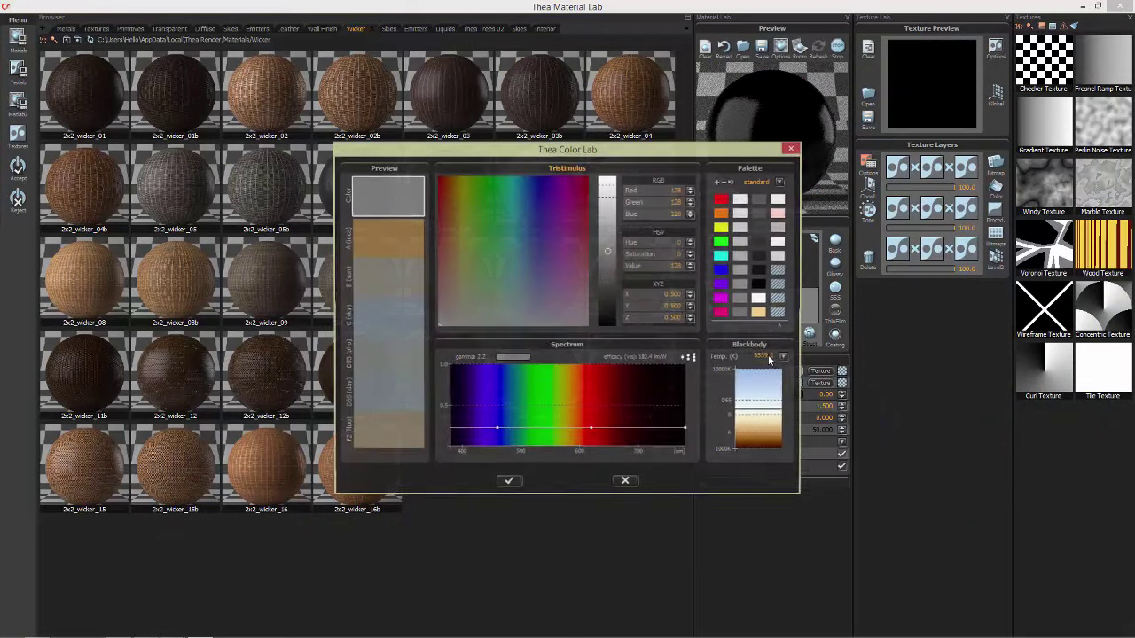
pyautogui.click(508, 482)
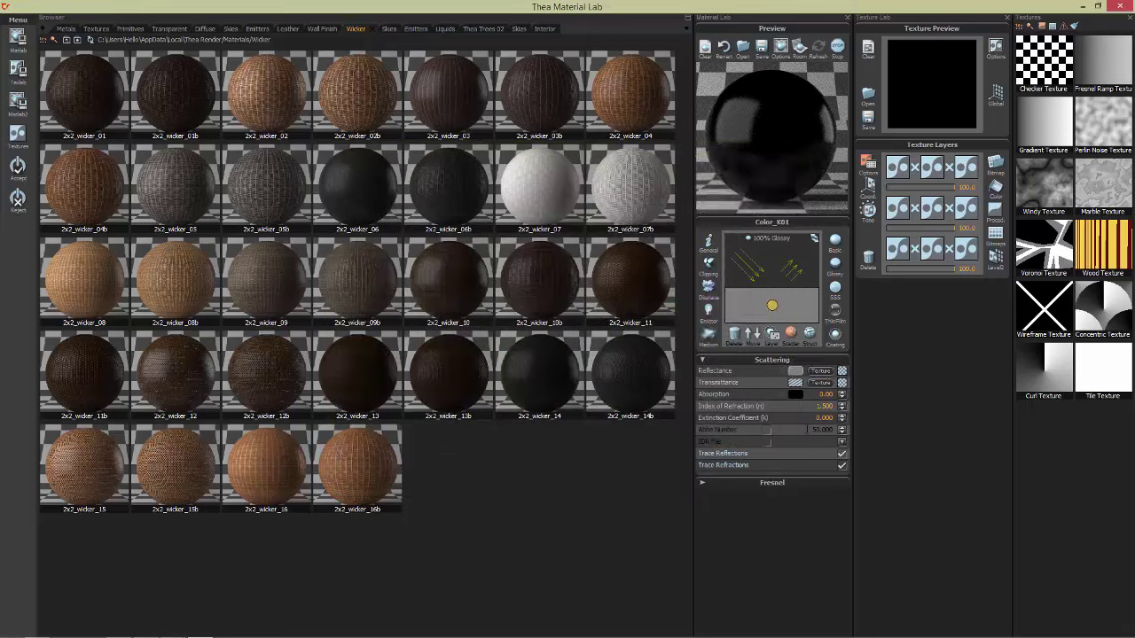
pyautogui.click(797, 383)
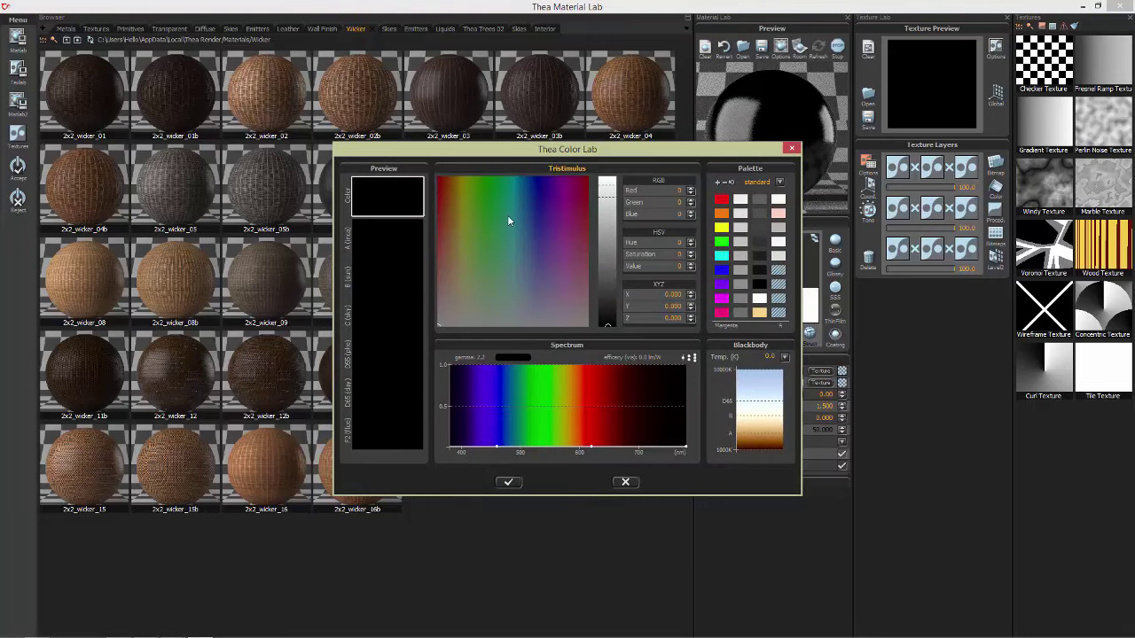
pyautogui.moveTo(494, 205); pyautogui.dragTo(489, 225)
pyautogui.moveTo(606, 224); pyautogui.dragTo(608, 194)
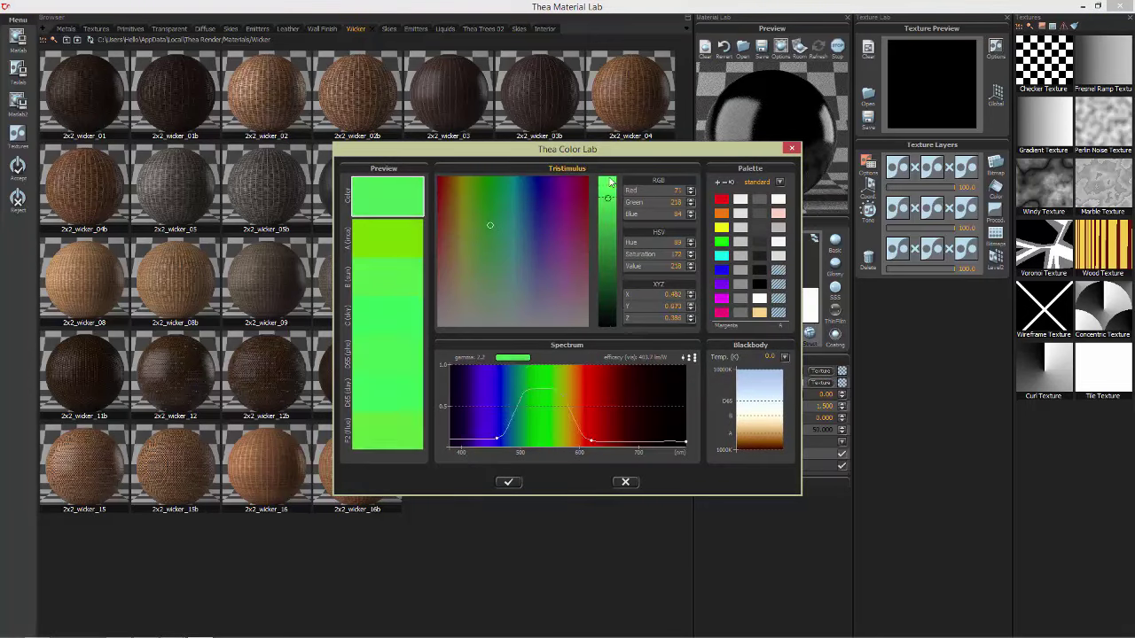
pyautogui.click(508, 482)
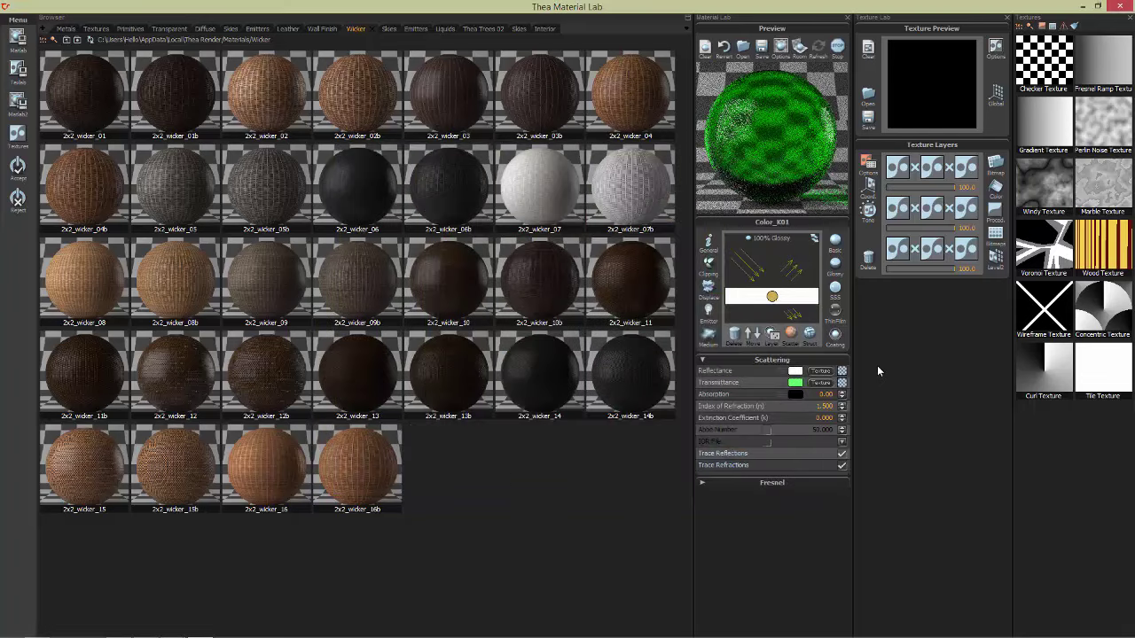
# Step: Set the green glass's surface roughness to 5
pyautogui.click(809, 333)
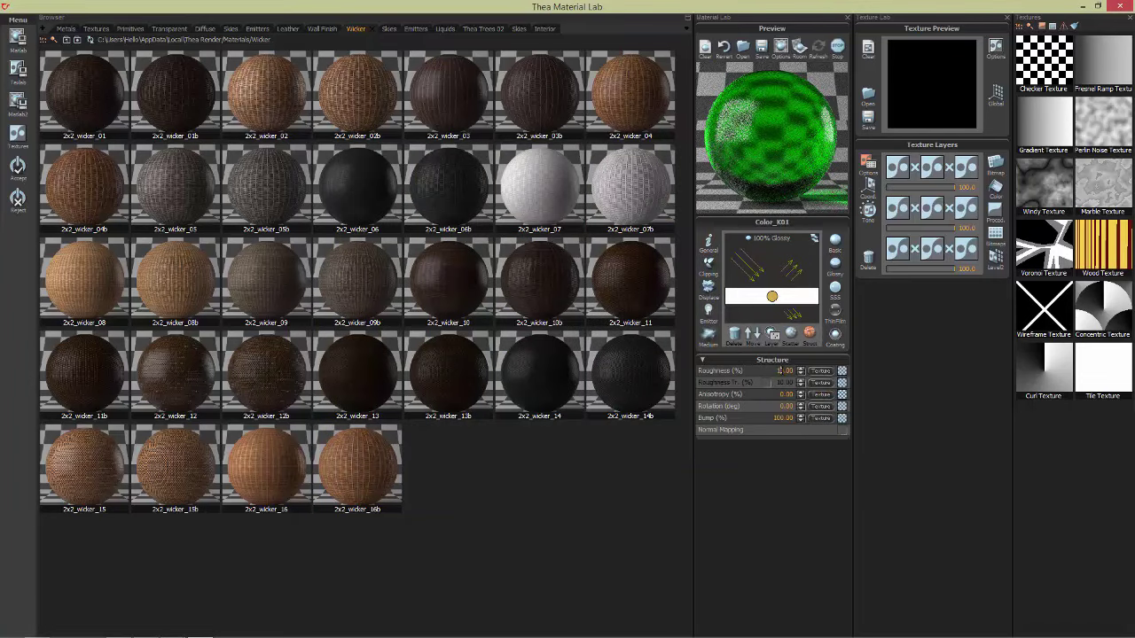
pyautogui.moveTo(782, 370); pyautogui.dragTo(760, 375)
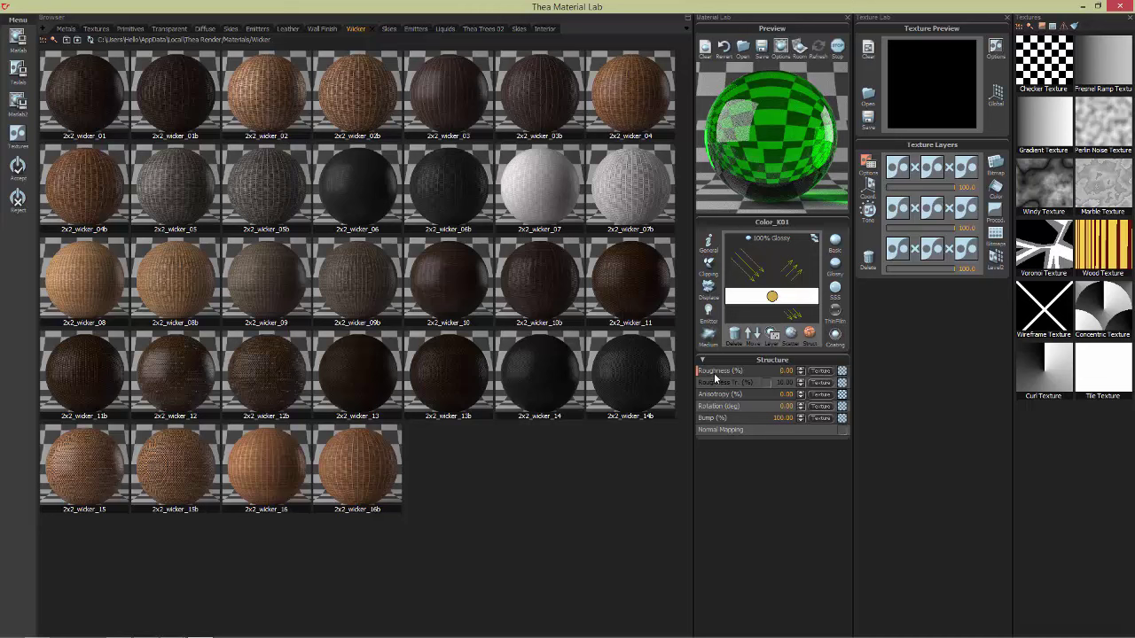
pyautogui.write('20')
pyautogui.press('Return')
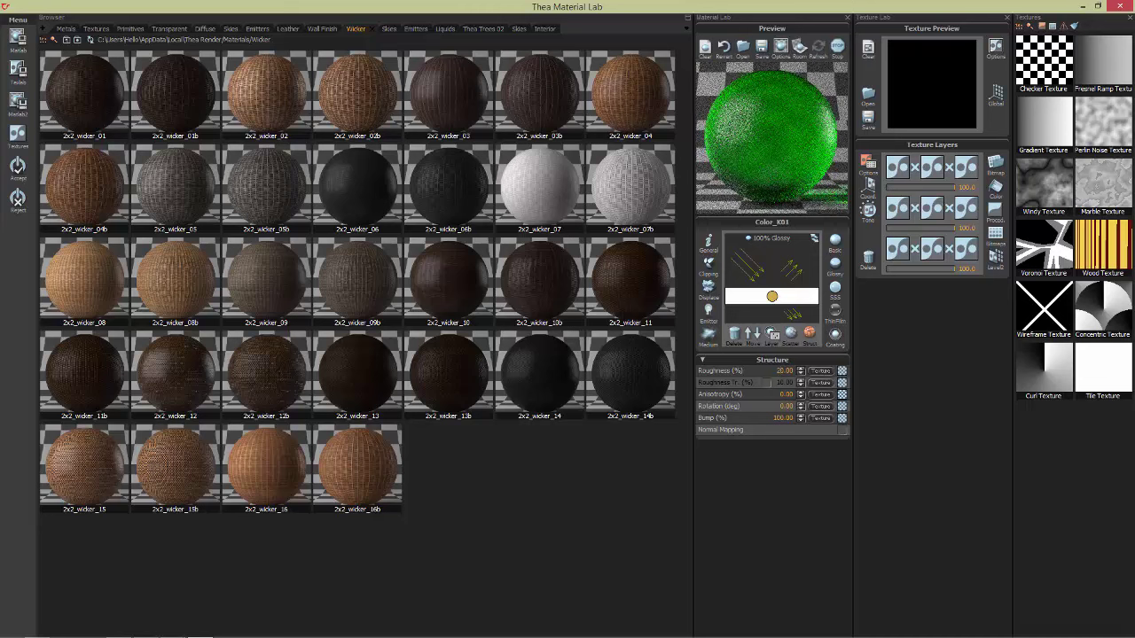
pyautogui.write('5')
pyautogui.press('Return')
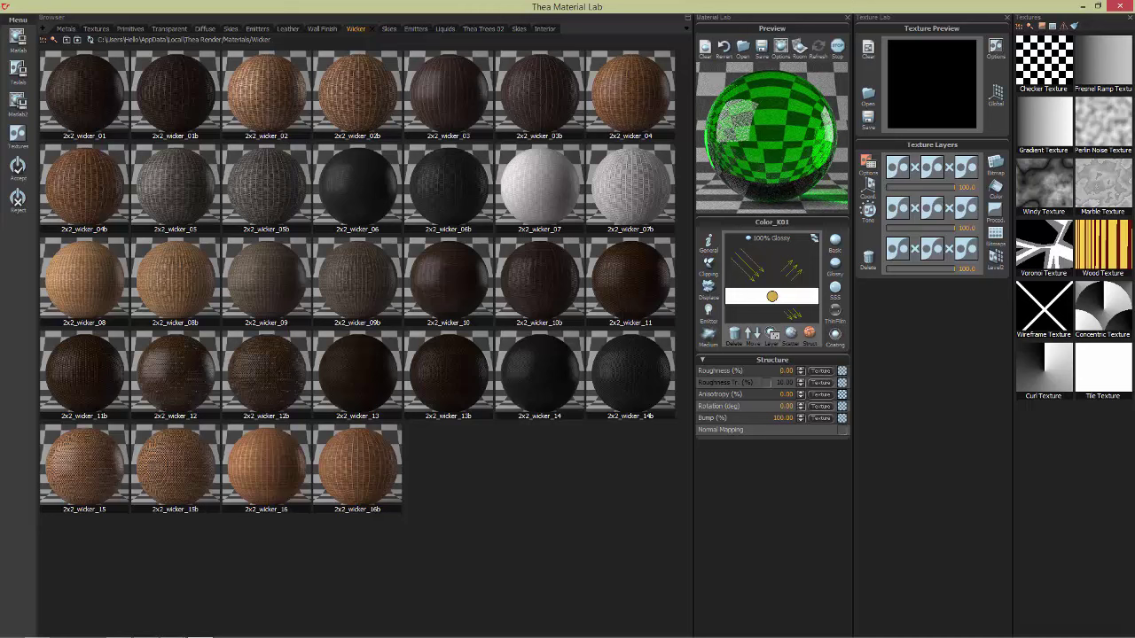
# Step: Enable transmitted roughness at 50 and accept the green glass material
pyautogui.click(766, 382)
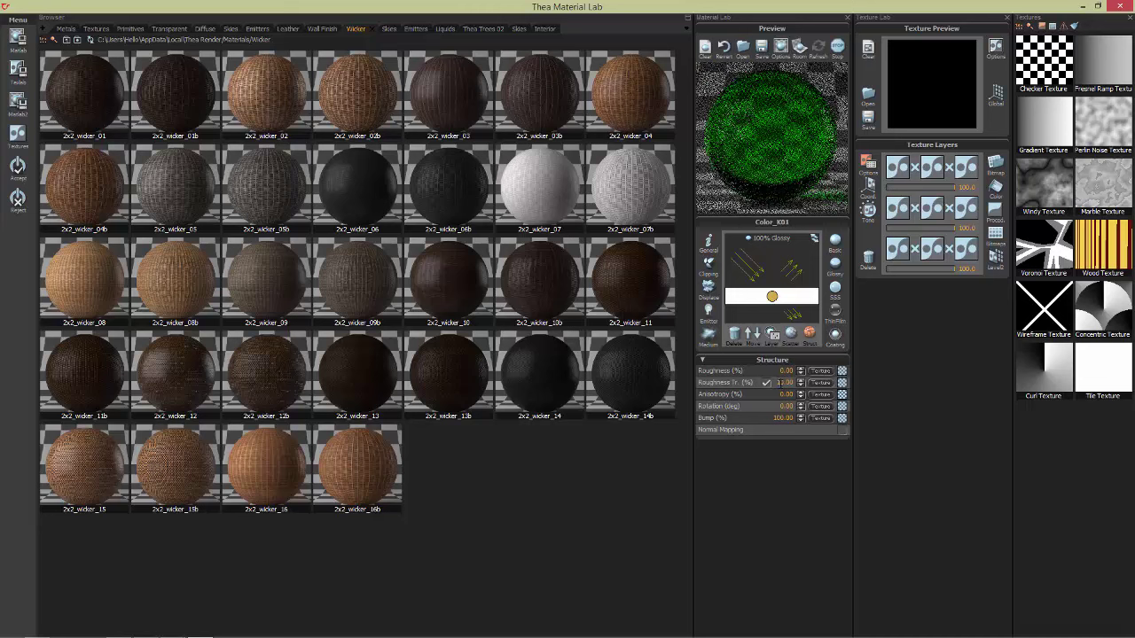
pyautogui.write('50')
pyautogui.press('Return')
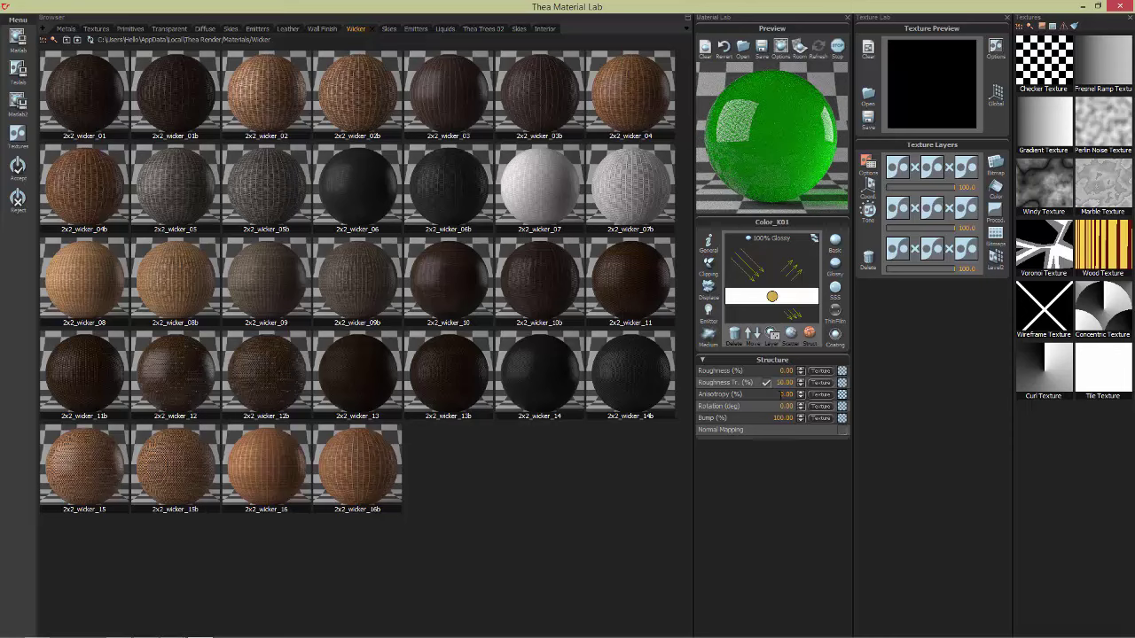
pyautogui.click(19, 174)
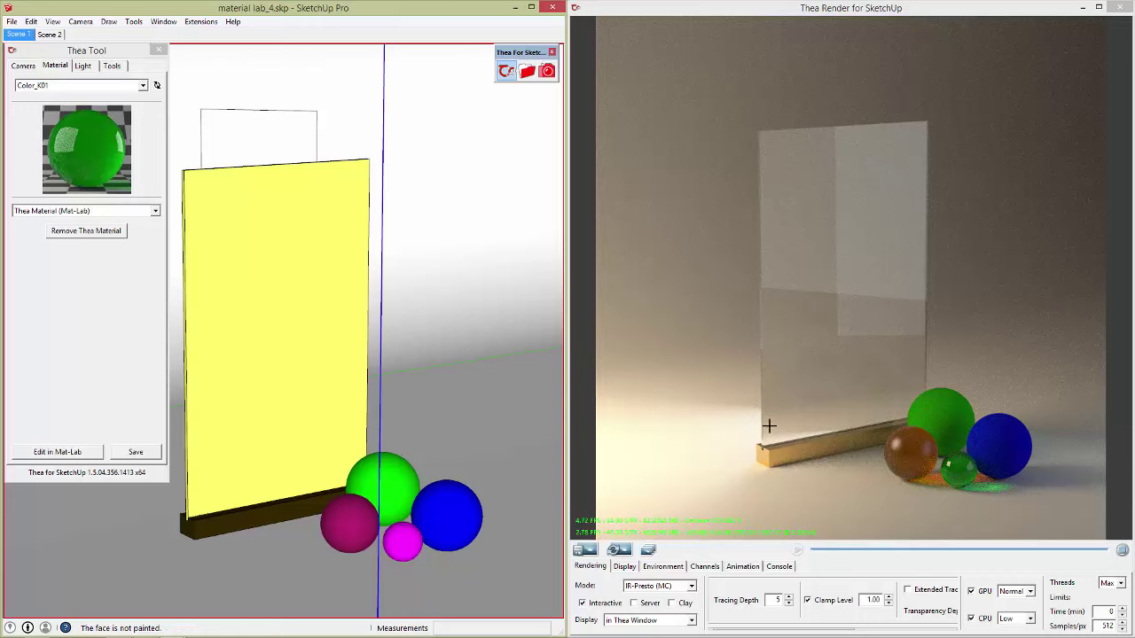
# Step: Open Color_G06 as a Glossy material with white reflectance
pyautogui.click(395, 493)
pyautogui.doubleClick(394, 494)
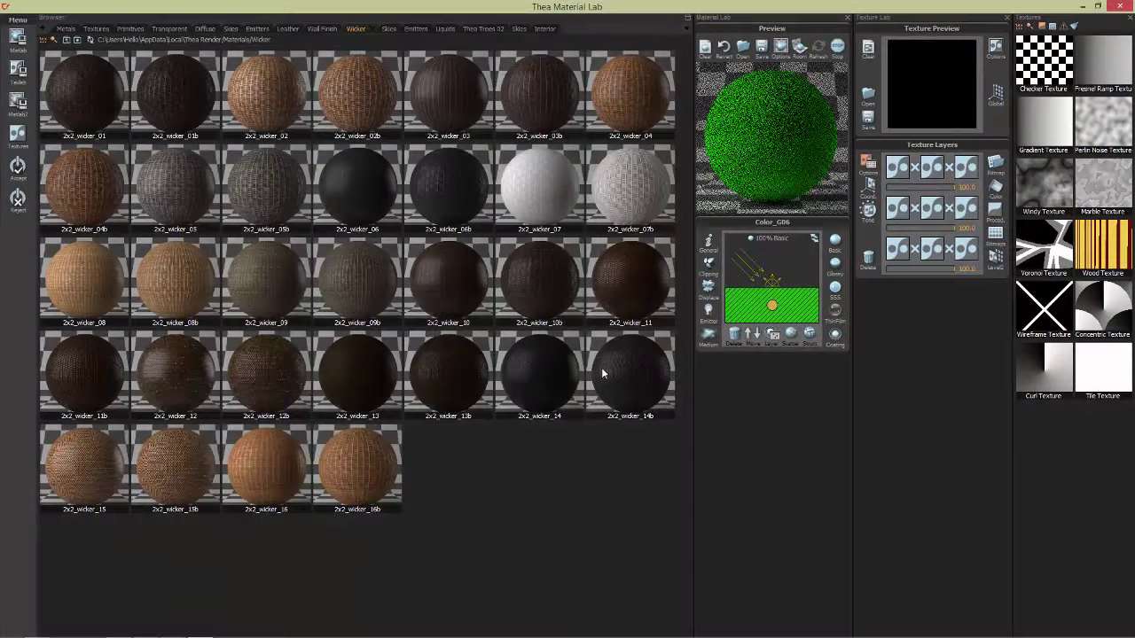
pyautogui.click(834, 262)
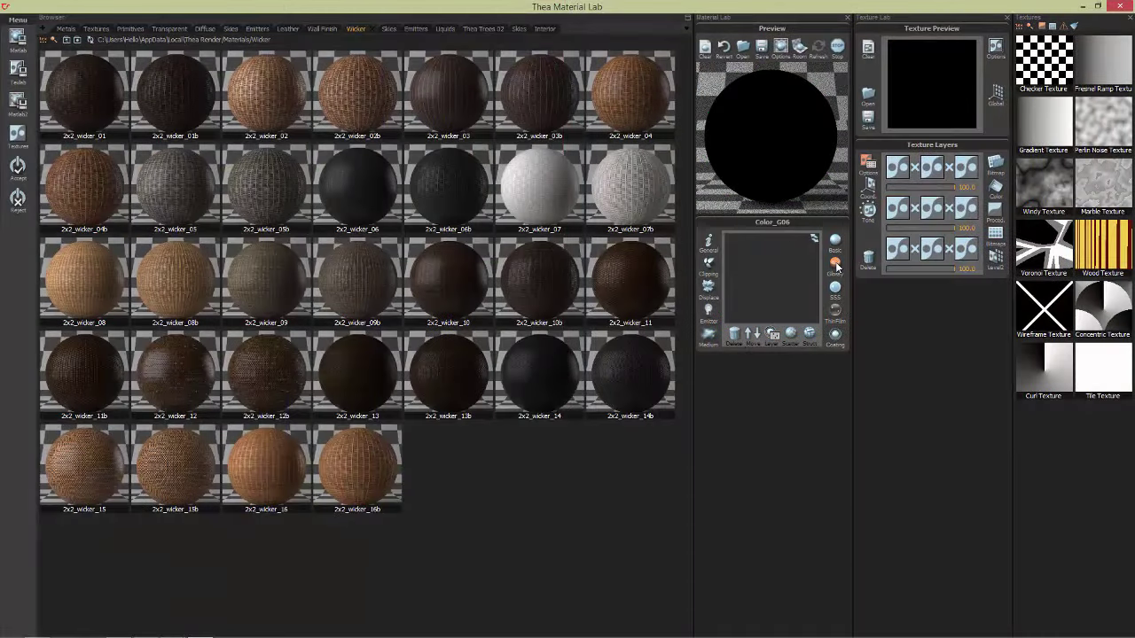
pyautogui.doubleClick(640, 204)
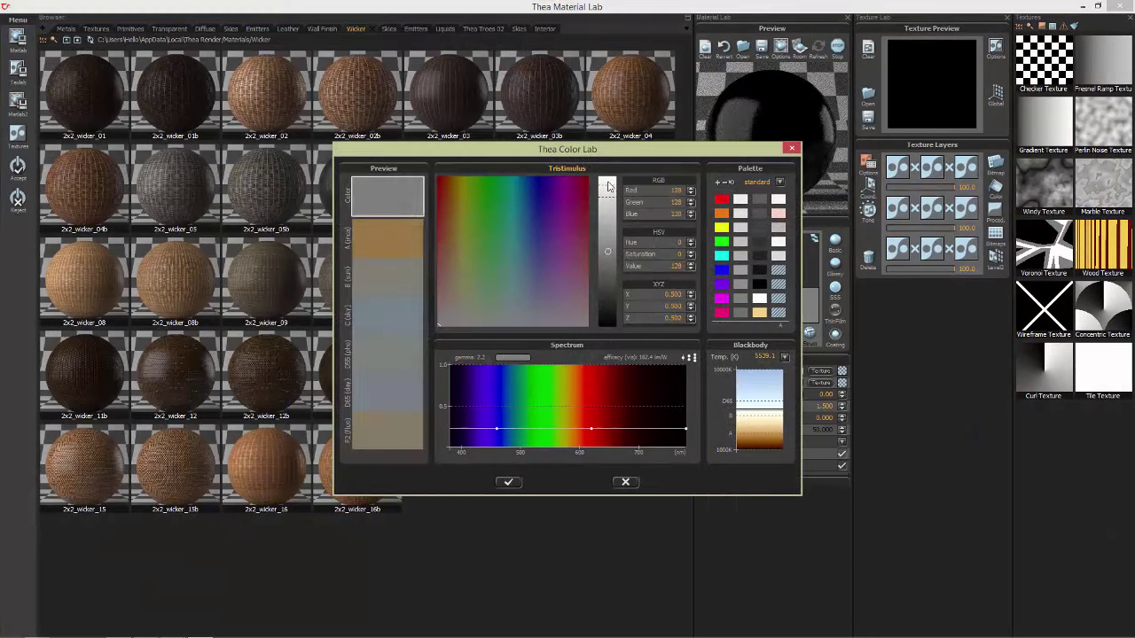
pyautogui.click(514, 359)
pyautogui.click(509, 480)
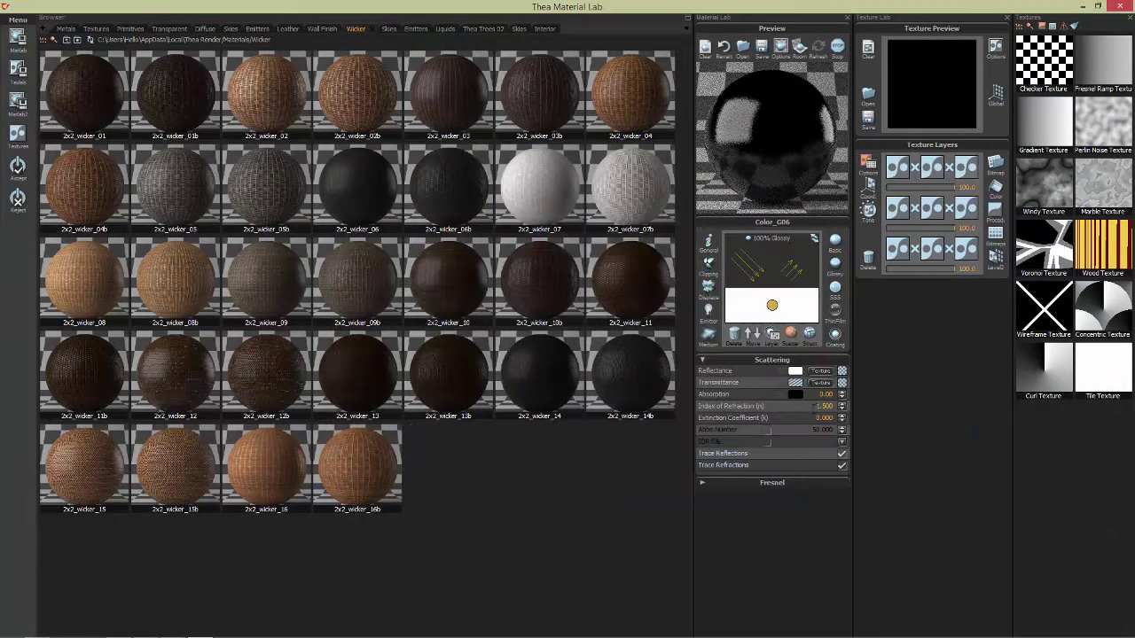
# Step: Set index of refraction 50 and roughness 2, then accept the chrome material
pyautogui.doubleClick(824, 405)
pyautogui.write('50')
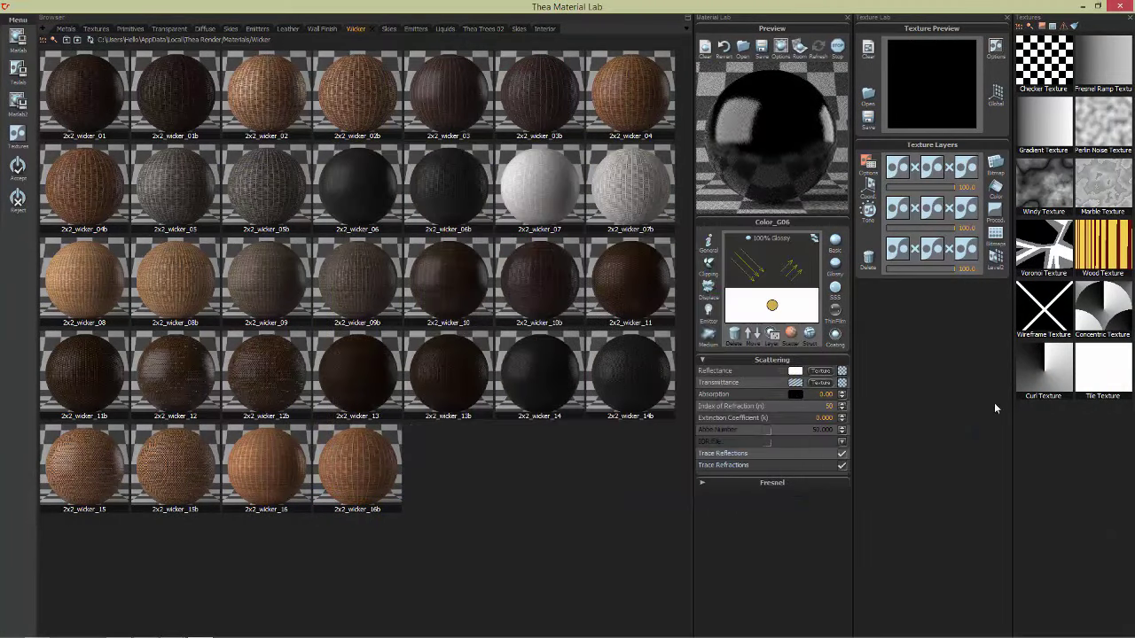
pyautogui.click(809, 334)
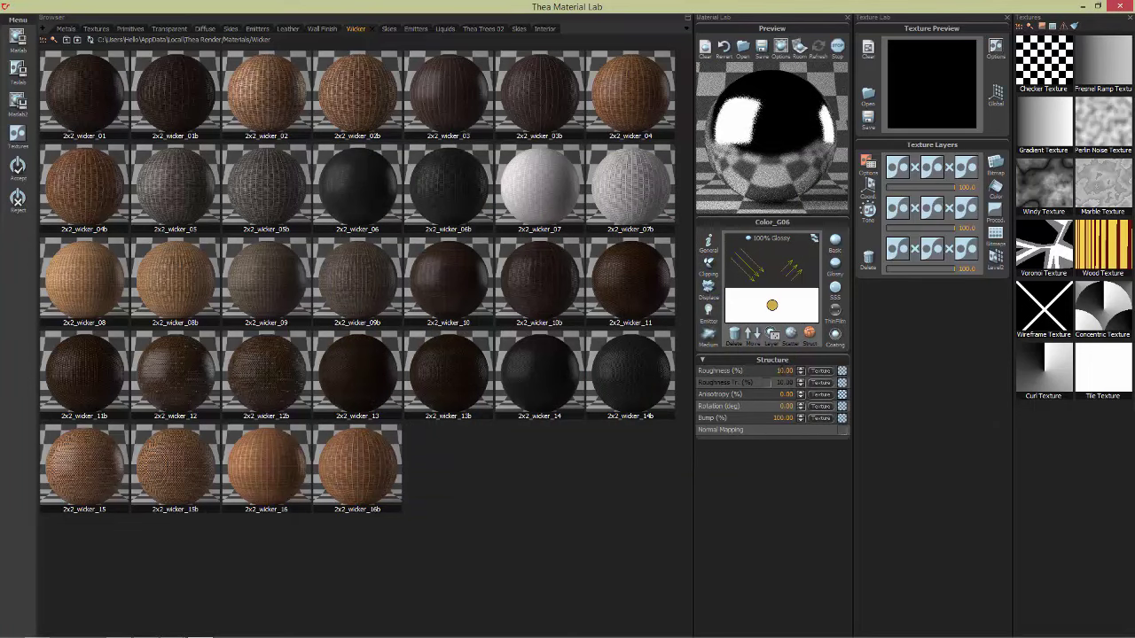
pyautogui.doubleClick(779, 370)
pyautogui.write('3')
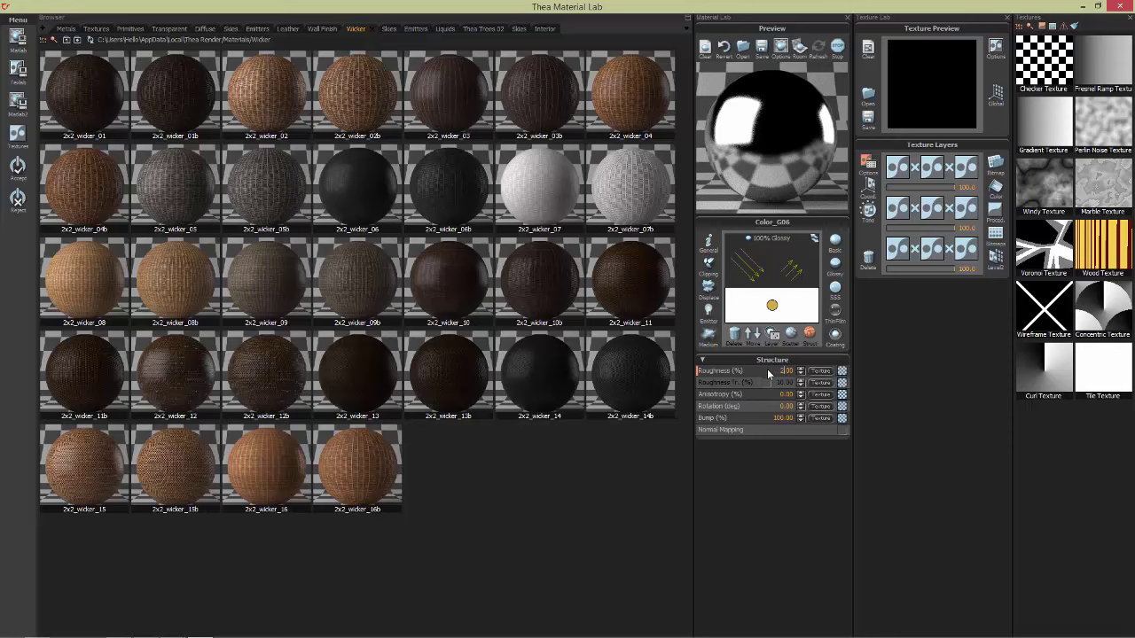
pyautogui.write('2')
pyautogui.press('Return')
pyautogui.click(16, 165)
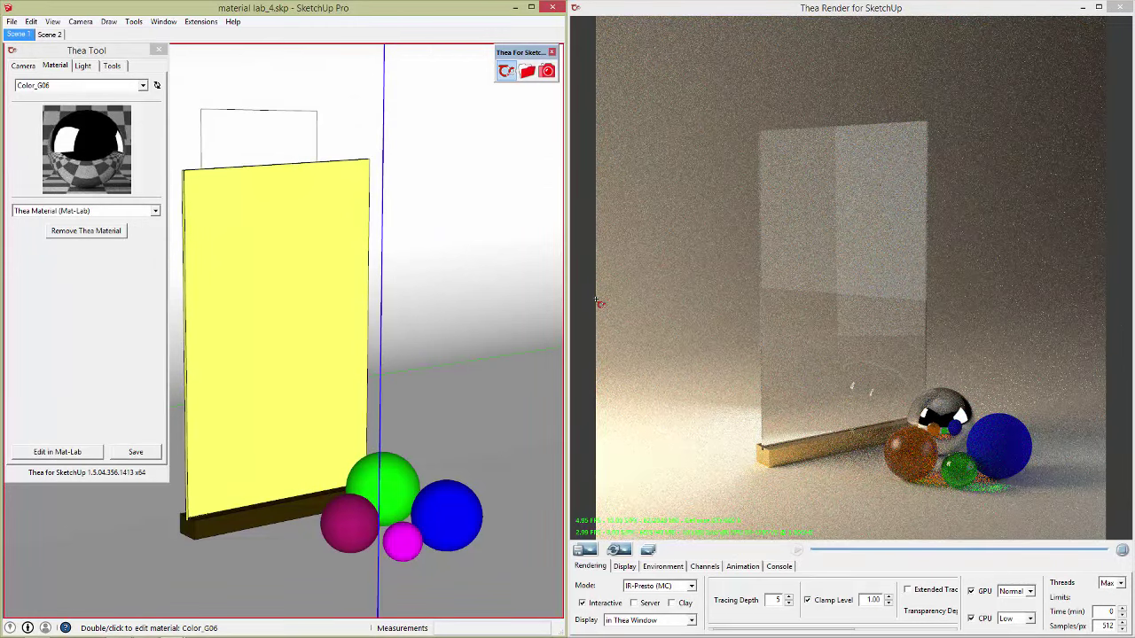
# Step: Make the blue sphere's Color_01 material Glossy with white reflectance and dark pink transmittance, then accept it
pyautogui.click(461, 521)
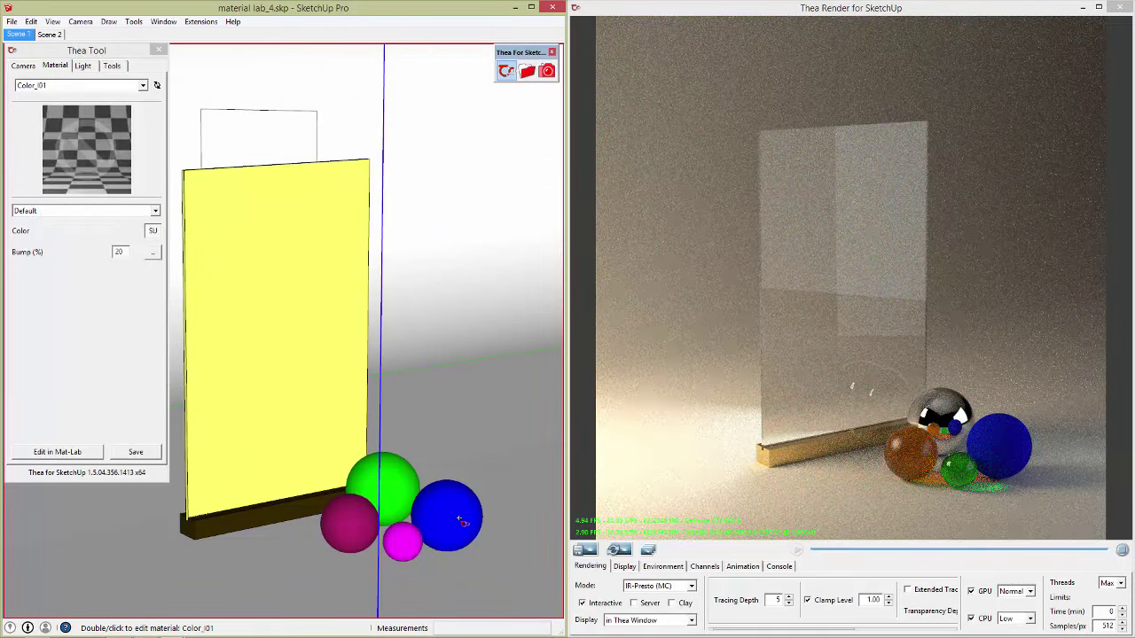
pyautogui.doubleClick(461, 521)
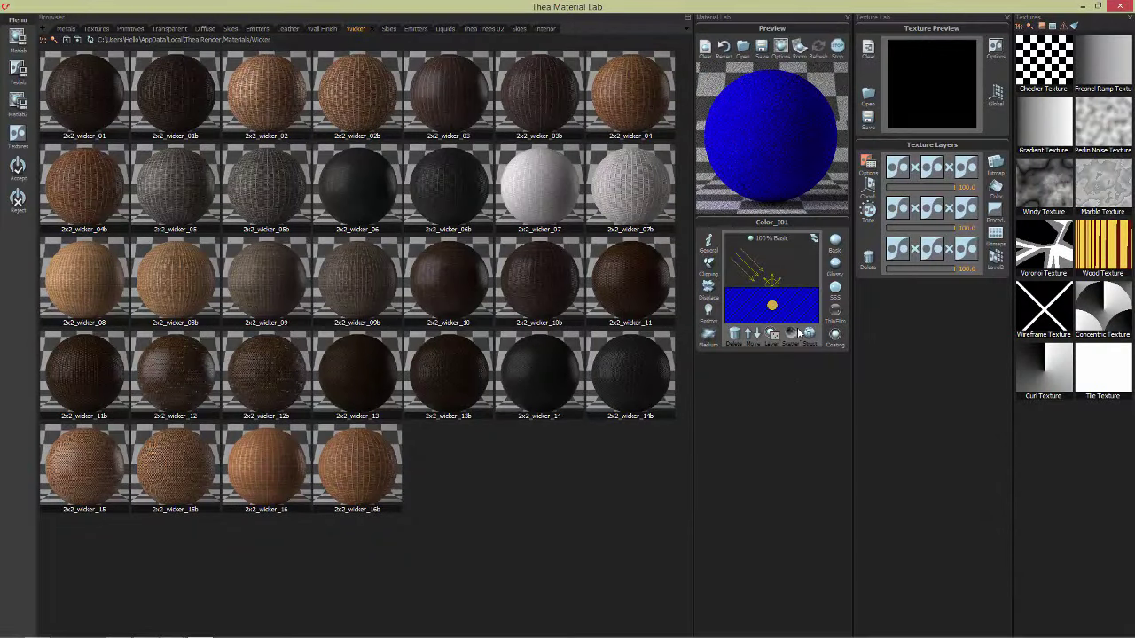
pyautogui.click(734, 335)
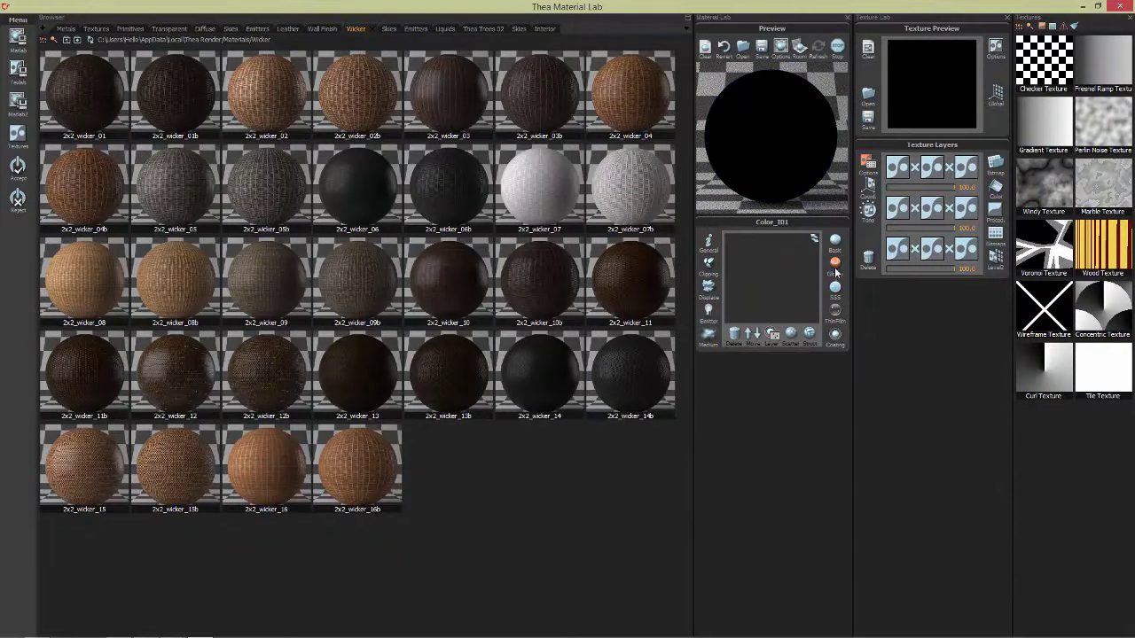
pyautogui.click(797, 370)
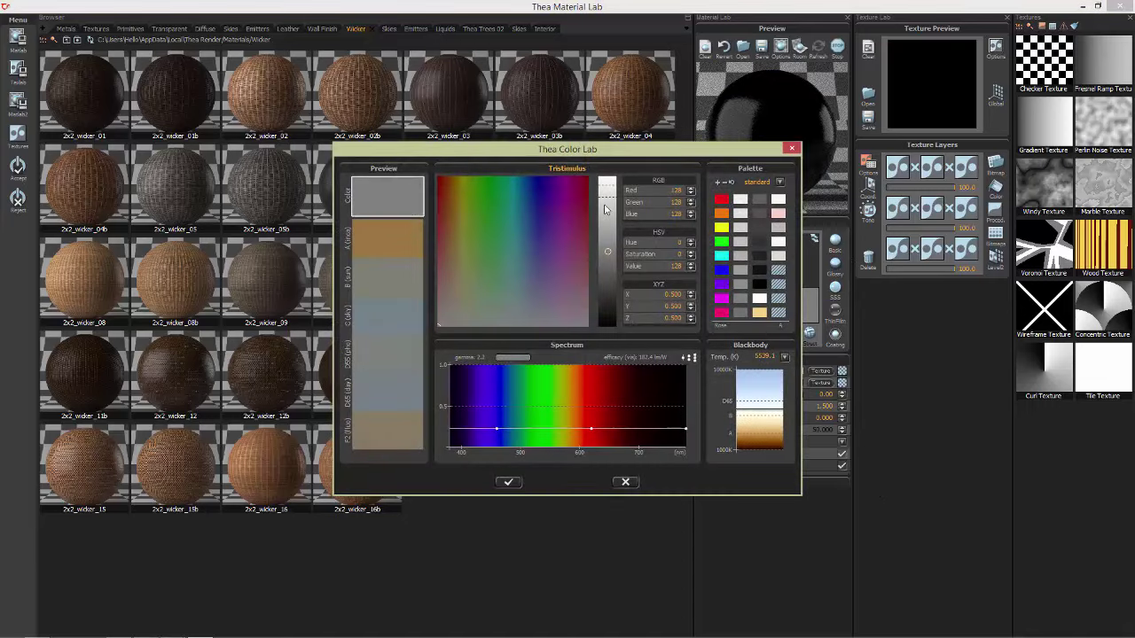
pyautogui.click(508, 482)
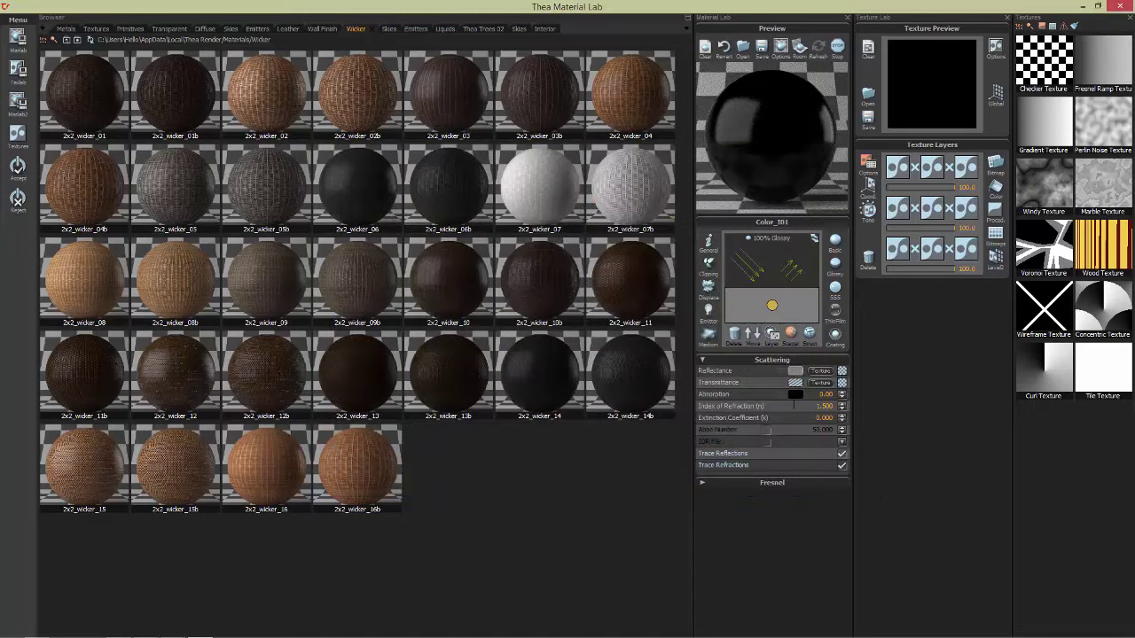
pyautogui.click(796, 381)
pyautogui.click(607, 182)
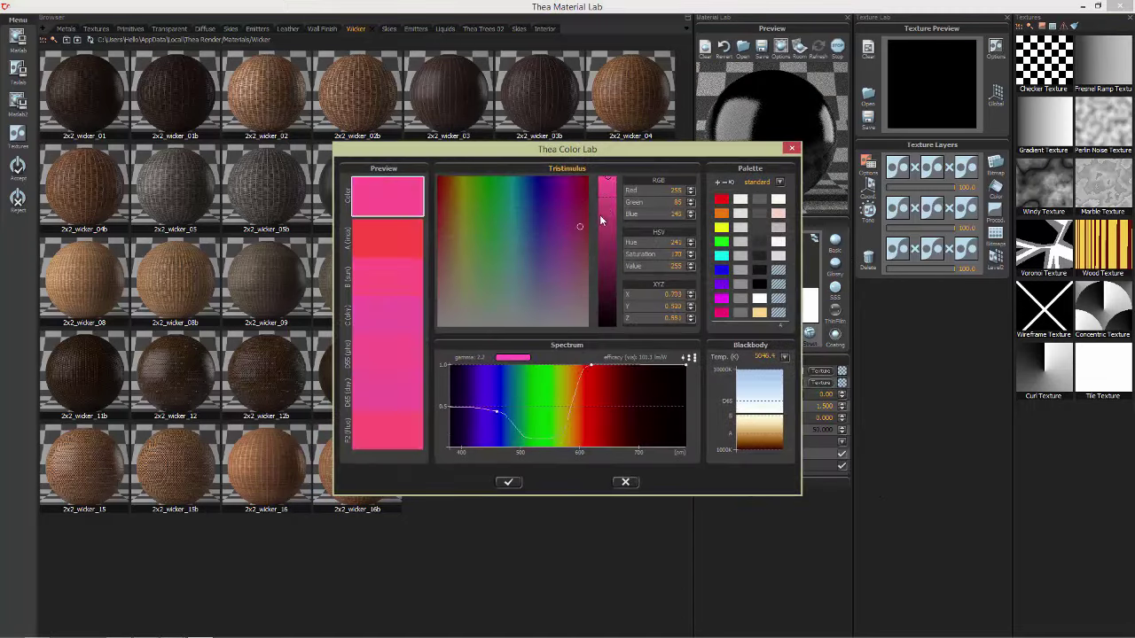
pyautogui.moveTo(602, 217); pyautogui.dragTo(608, 228)
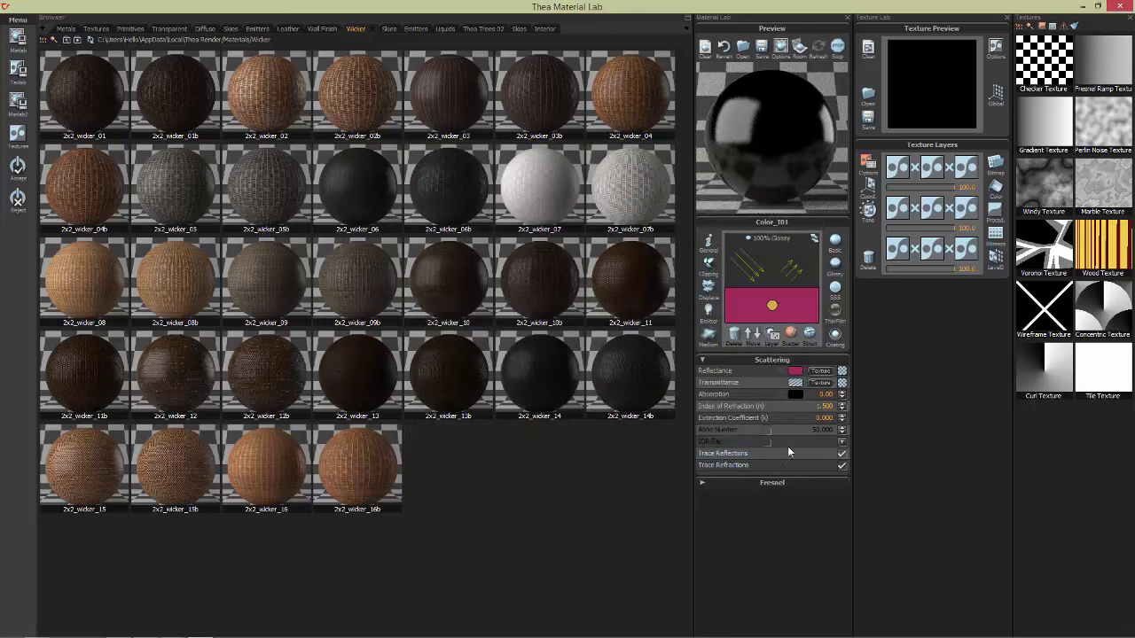
pyautogui.click(508, 481)
pyautogui.write('51.500')
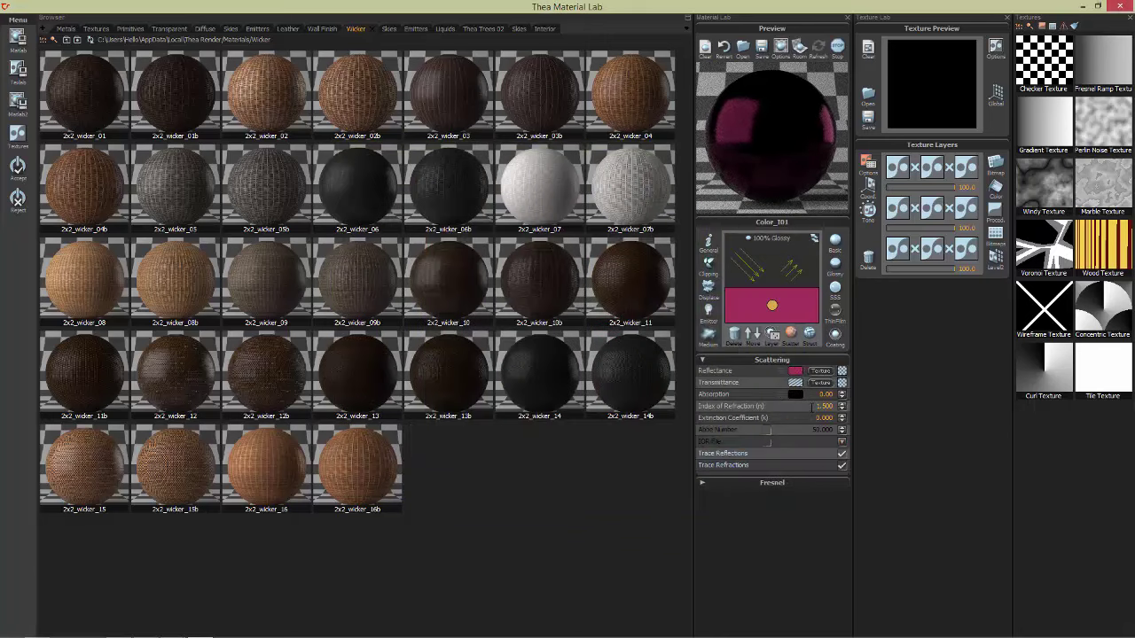
pyautogui.click(810, 334)
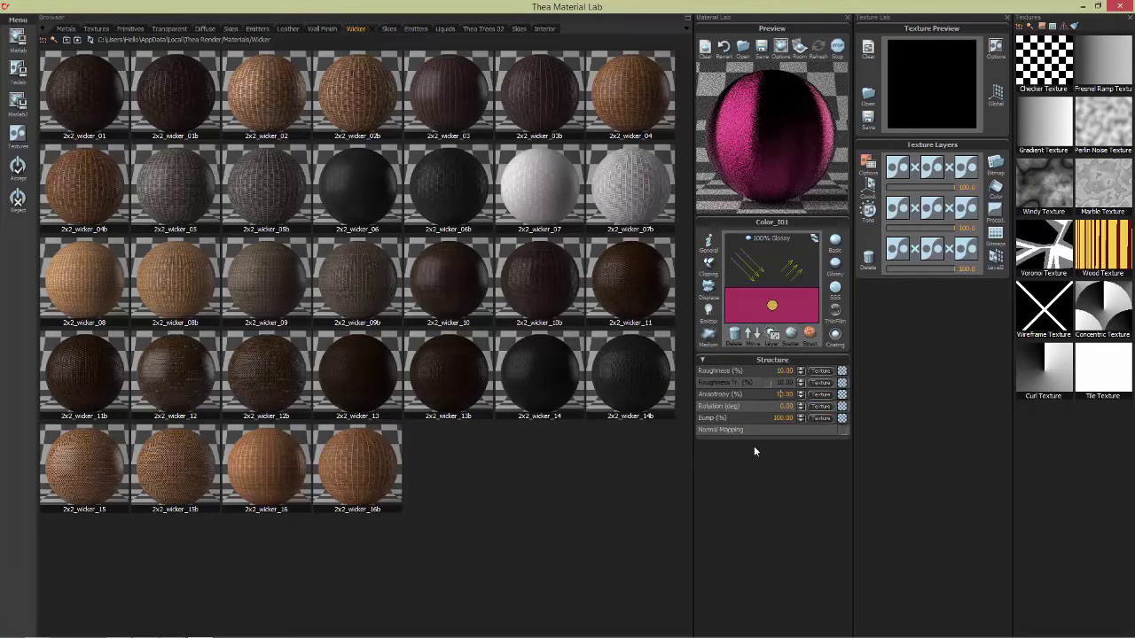
pyautogui.click(17, 165)
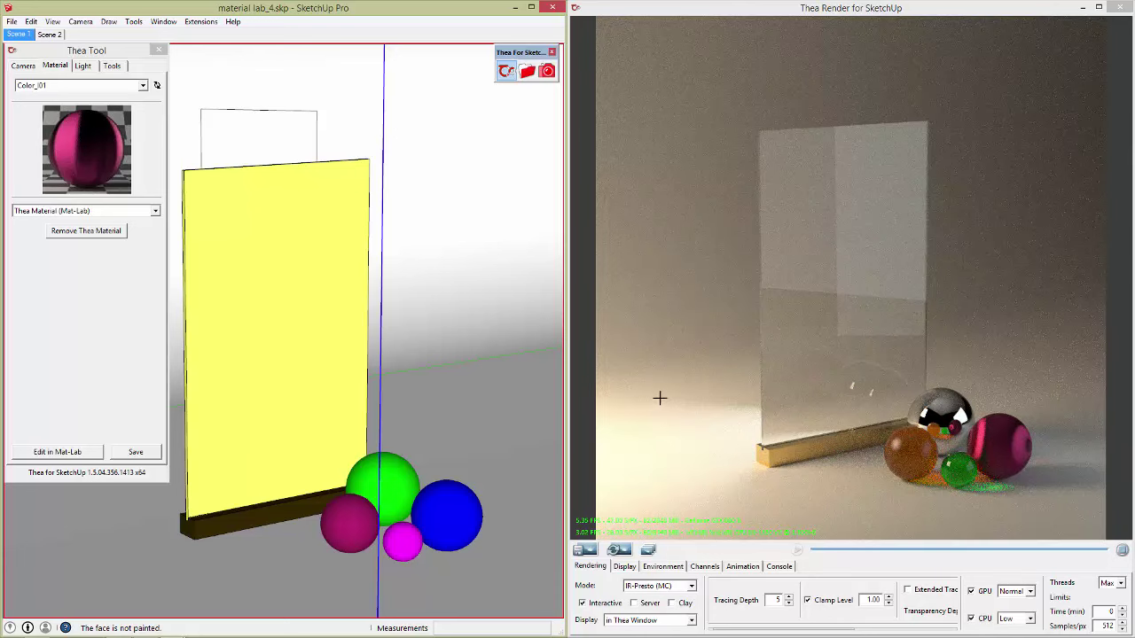
# Step: Stop the interactive preview, turn off Interactive, and start a full production render
pyautogui.click(1122, 550)
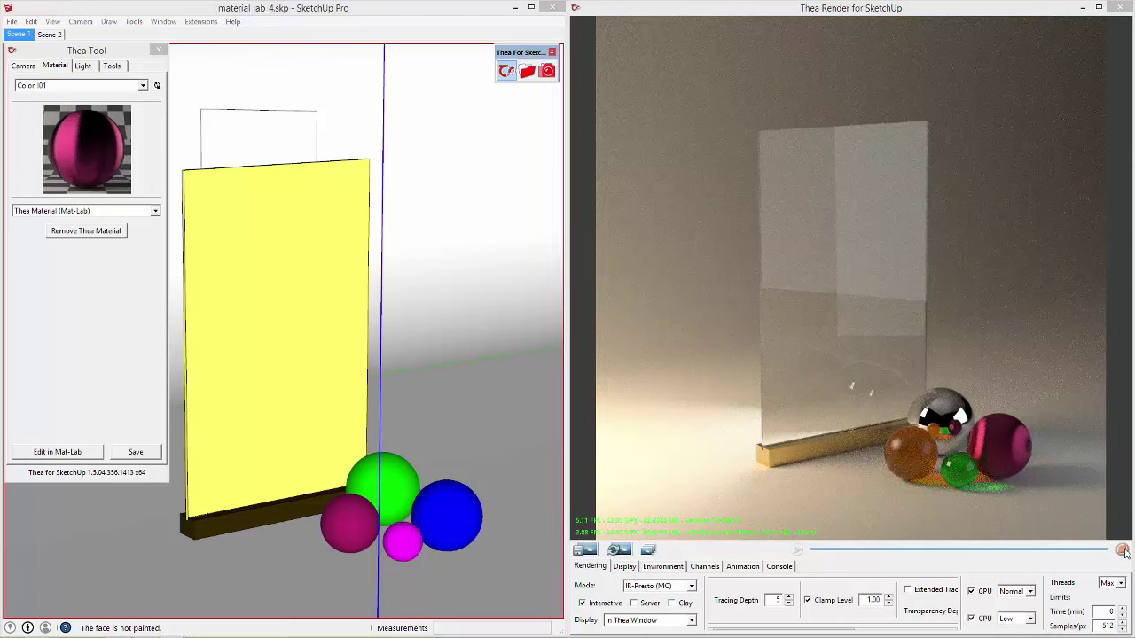
pyautogui.click(605, 603)
pyautogui.click(797, 550)
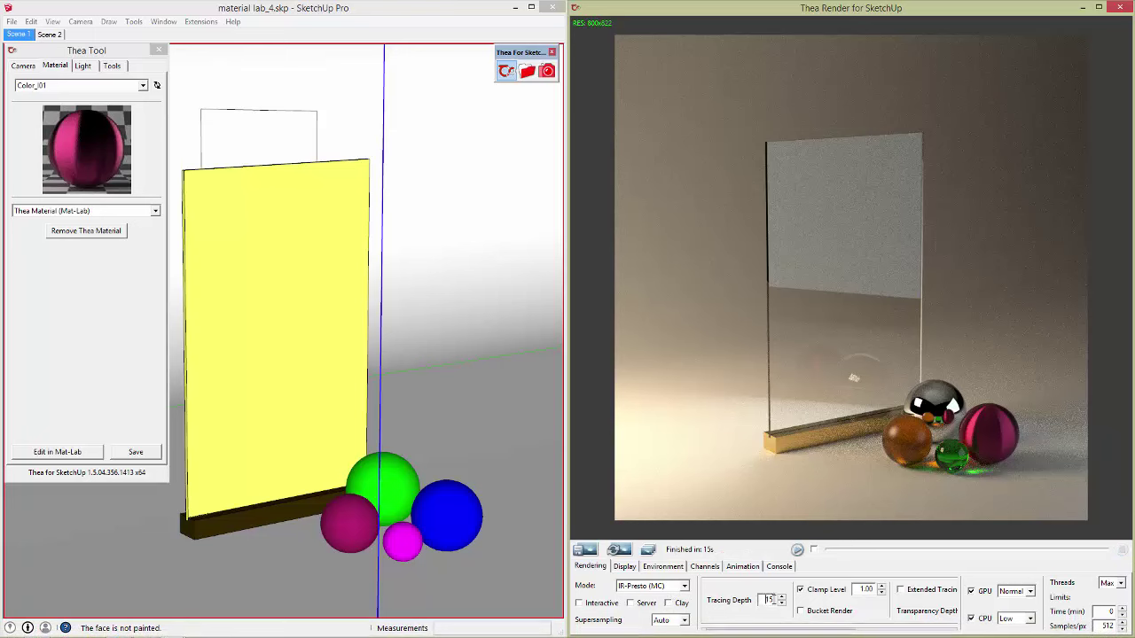
# Step: Render again with tracing depth 15 and Extended Tracing on, then open the save-image dialog
pyautogui.doubleClick(768, 600)
pyautogui.click(916, 591)
pyautogui.click(798, 550)
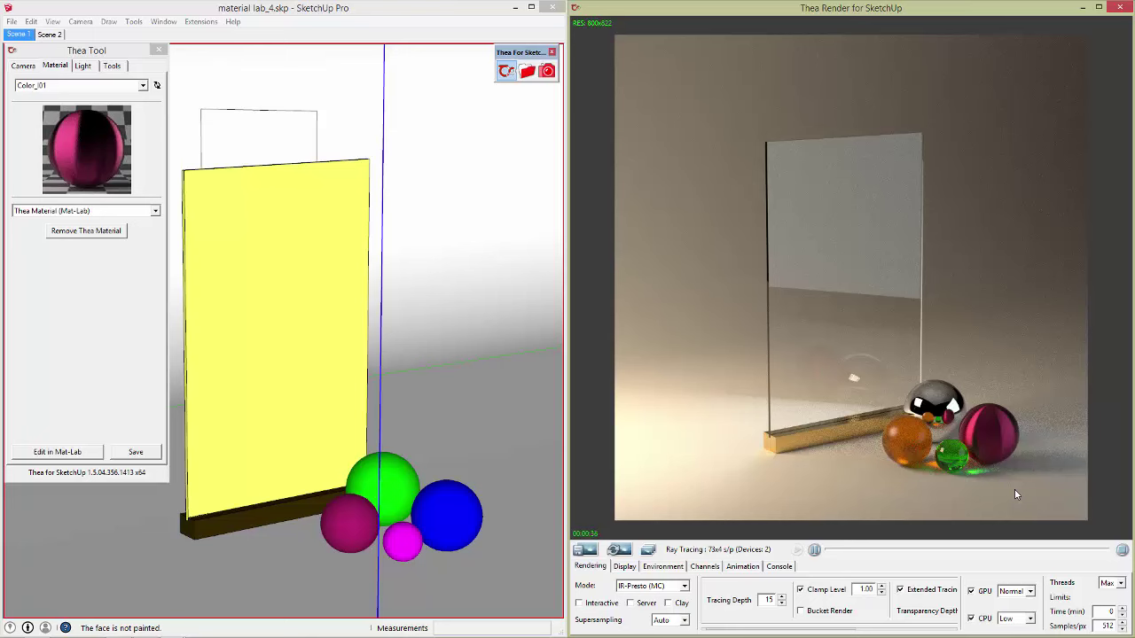
pyautogui.click(683, 586)
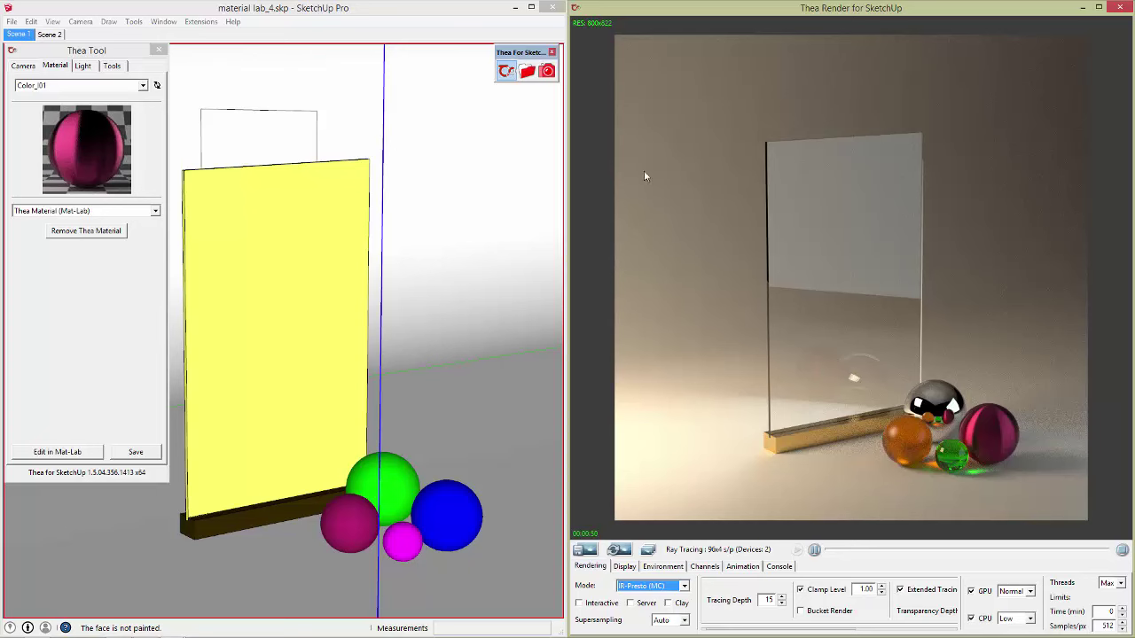
pyautogui.click(1122, 550)
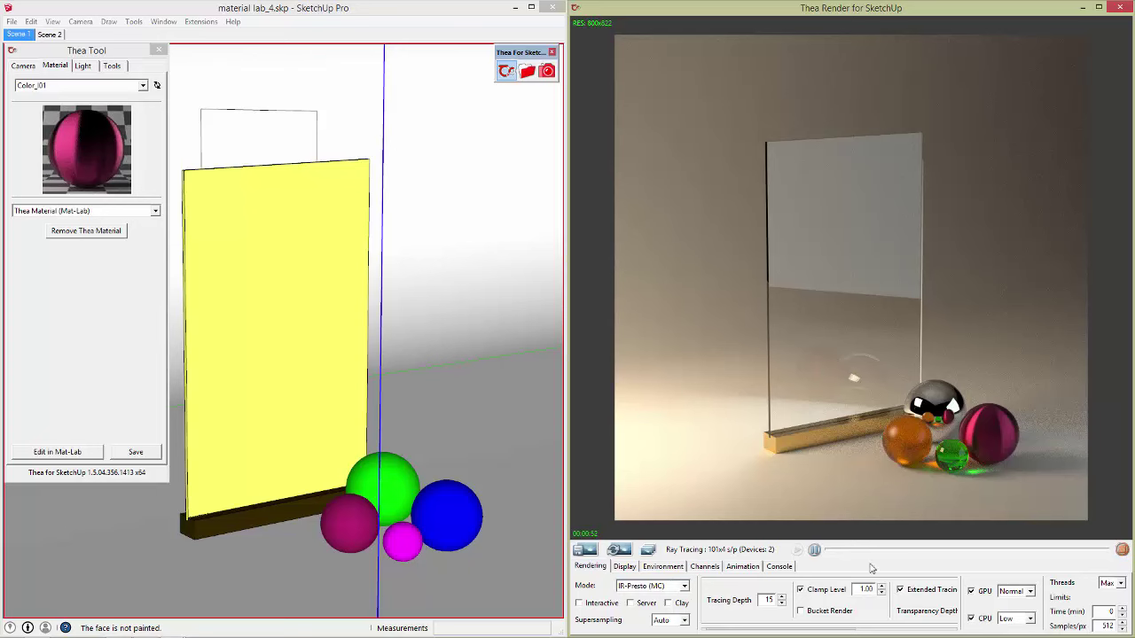
pyautogui.click(585, 550)
# Step: Keep the name material lab_4-Scene 1.png and save the PNG in the Render folder
pyautogui.click(343, 574)
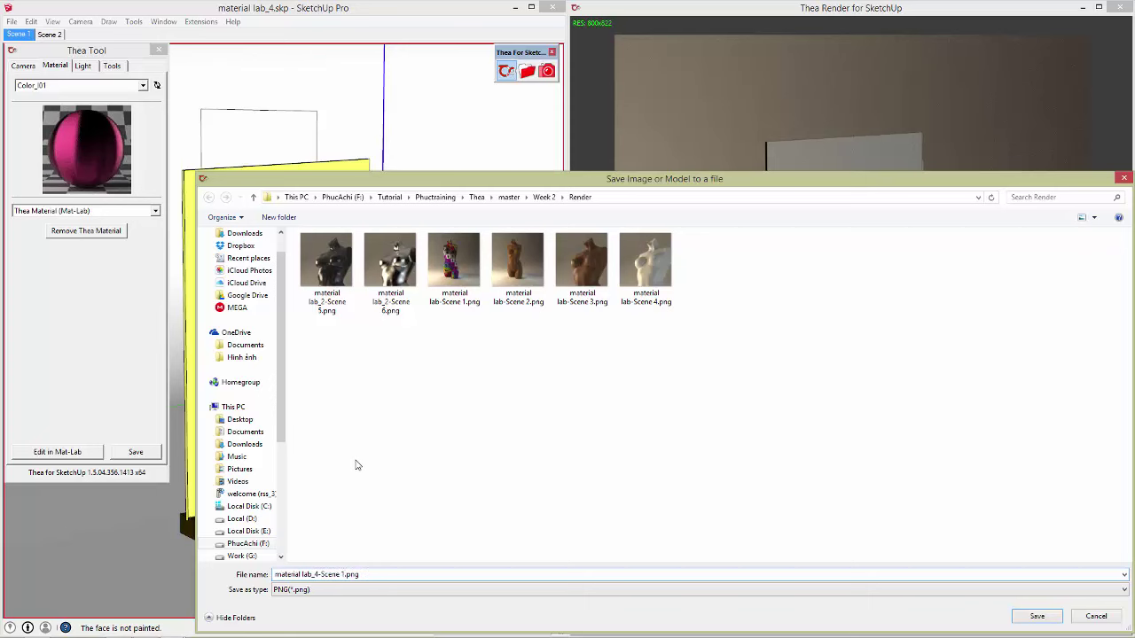
pyautogui.click(1031, 615)
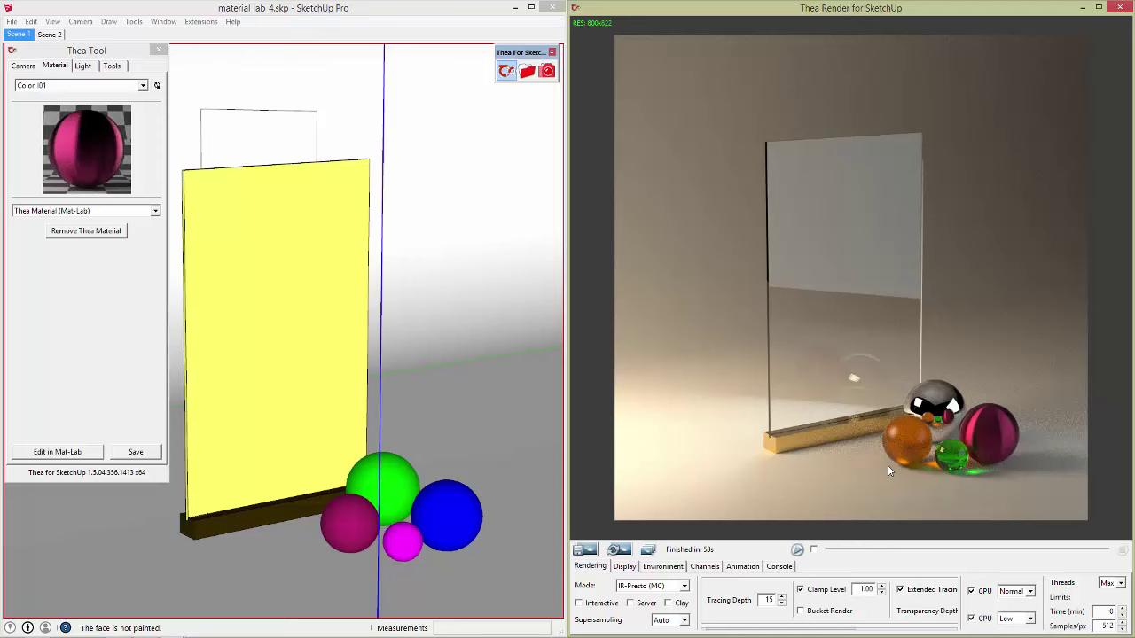
# Step: Launch Adobe Photoshop from the Windows start screen and close the Selective Tool panel
pyautogui.press('super')
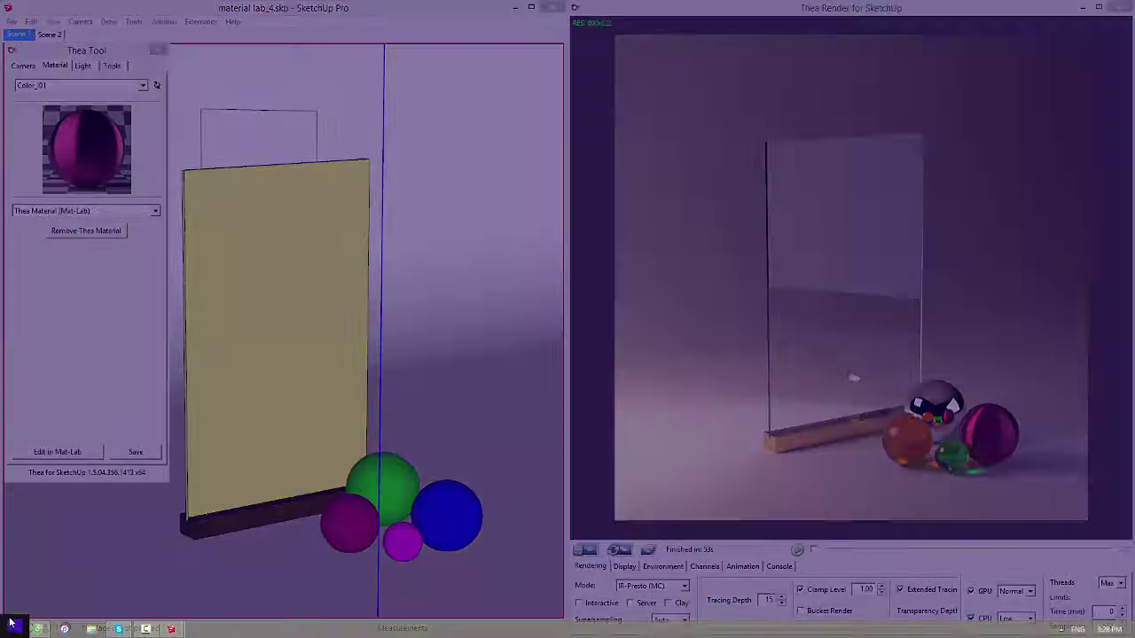
pyautogui.click(537, 319)
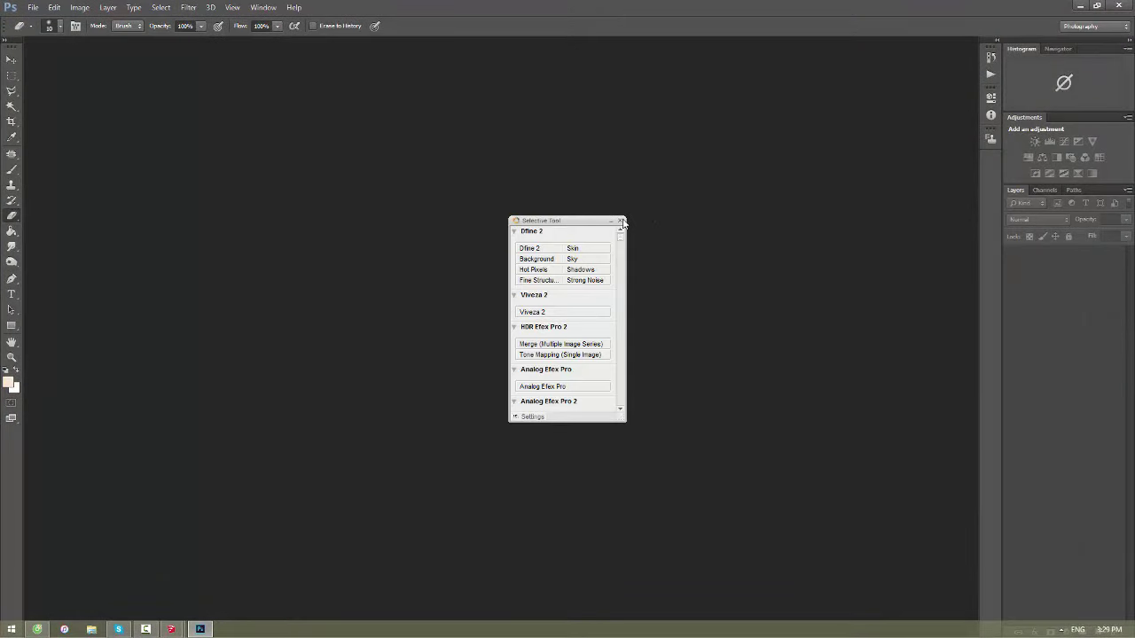
pyautogui.click(621, 221)
# Step: Create a new white document 50 mm wide by 80 mm high at 300 pixels/inch
pyautogui.hotkey('ctrl', 'n')
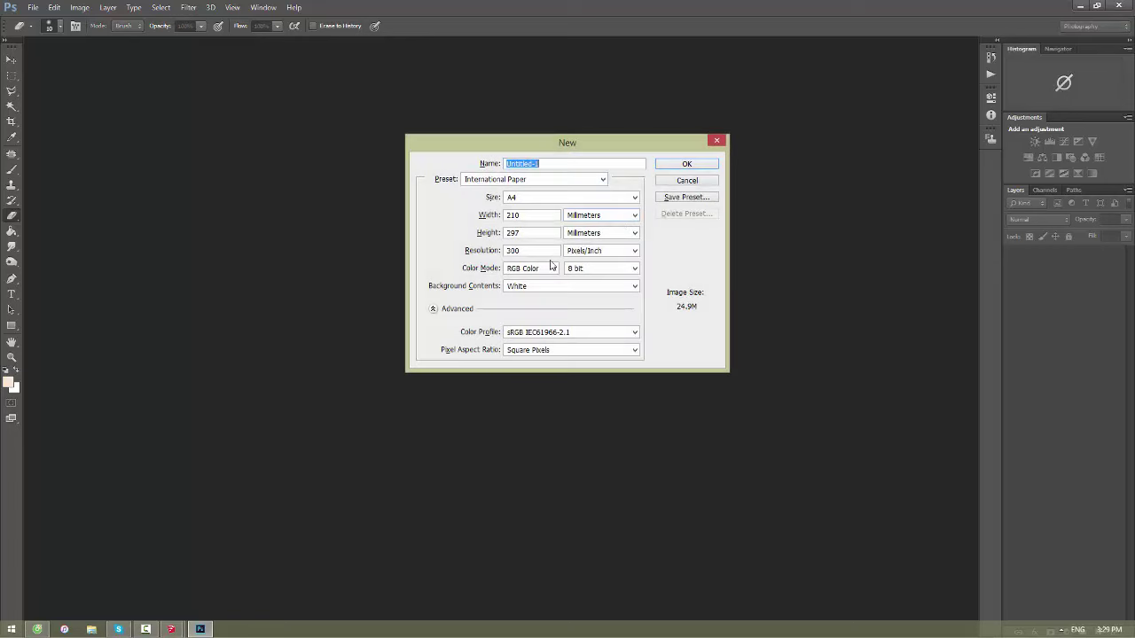
pyautogui.doubleClick(529, 216)
pyautogui.write('50')
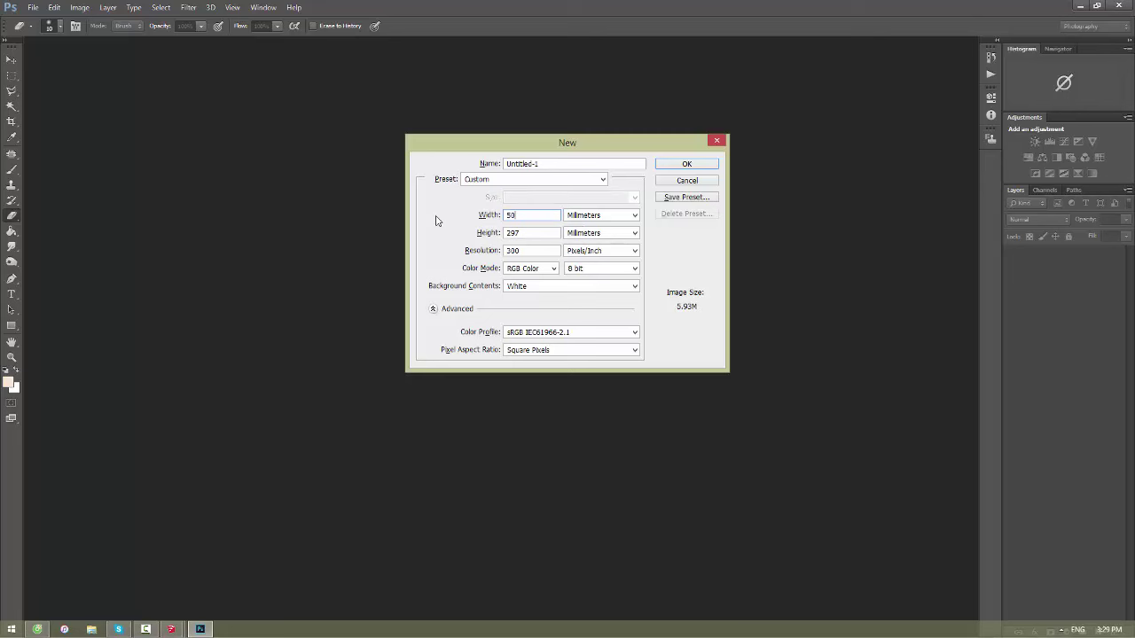
pyautogui.doubleClick(529, 232)
pyautogui.write('80')
pyautogui.click(660, 169)
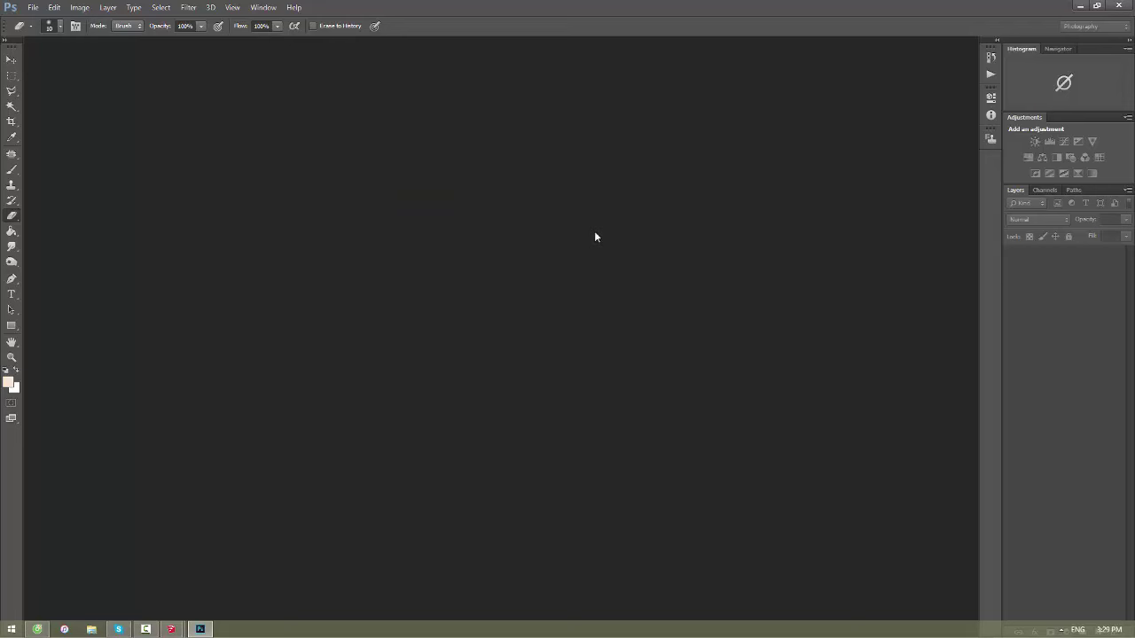
# Step: Fit the whole page on screen
pyautogui.press('h')
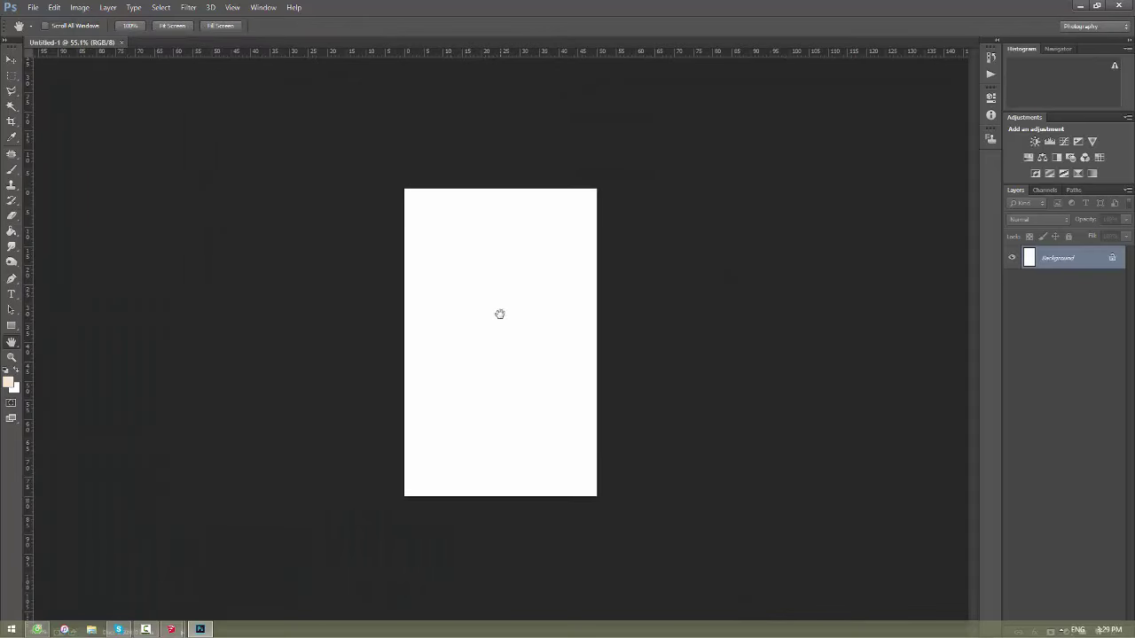
pyautogui.rightClick(497, 311)
pyautogui.click(539, 337)
pyautogui.click(538, 338)
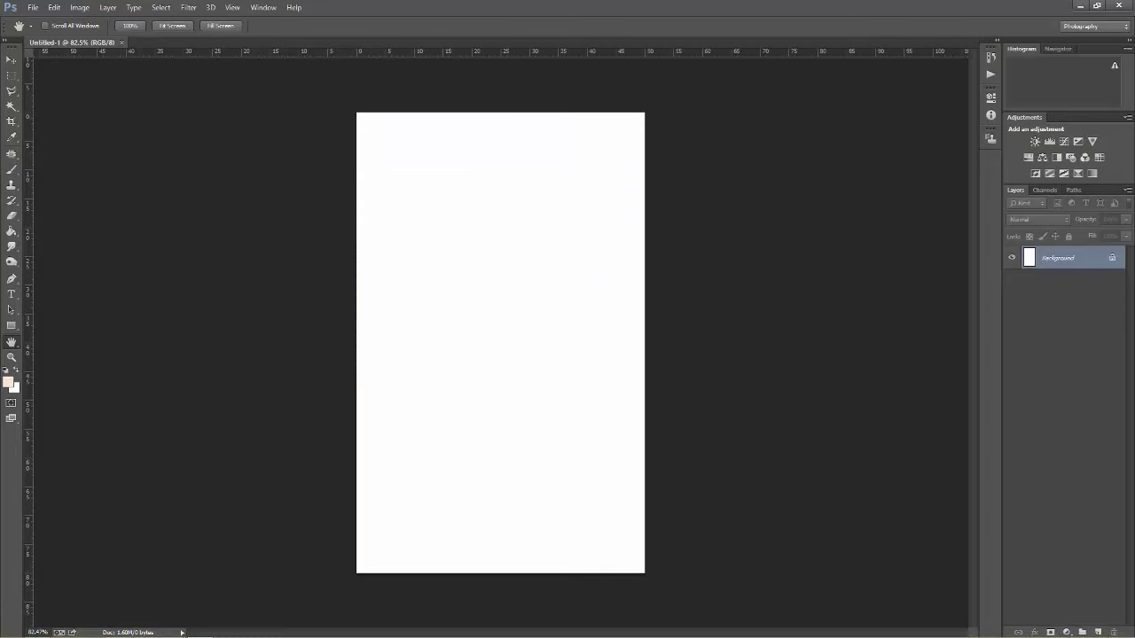
# Step: Add a new layer and fill a full-width rectangular band across the page middle with black
pyautogui.click(1098, 632)
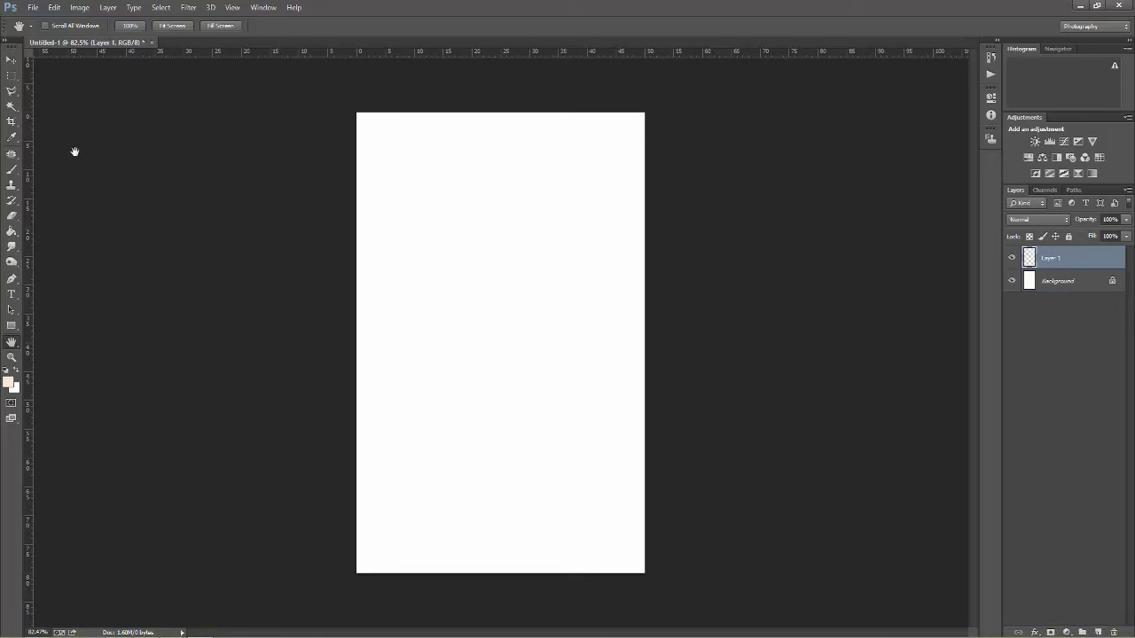
pyautogui.click(12, 75)
pyautogui.moveTo(353, 263); pyautogui.dragTo(800, 333)
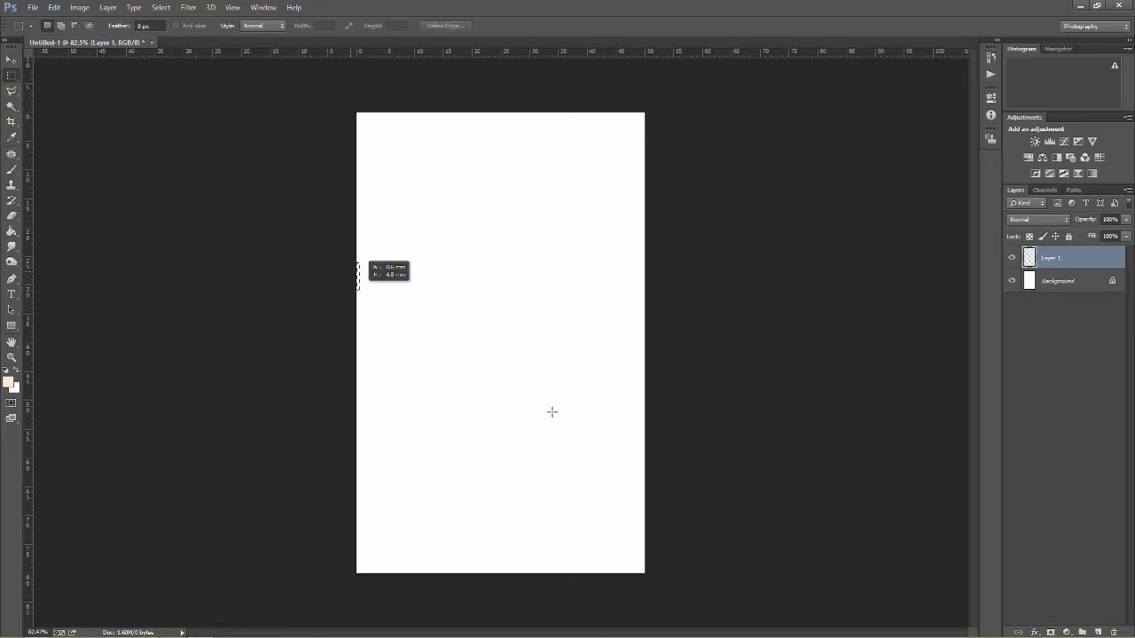
pyautogui.click(800, 333)
pyautogui.click(8, 381)
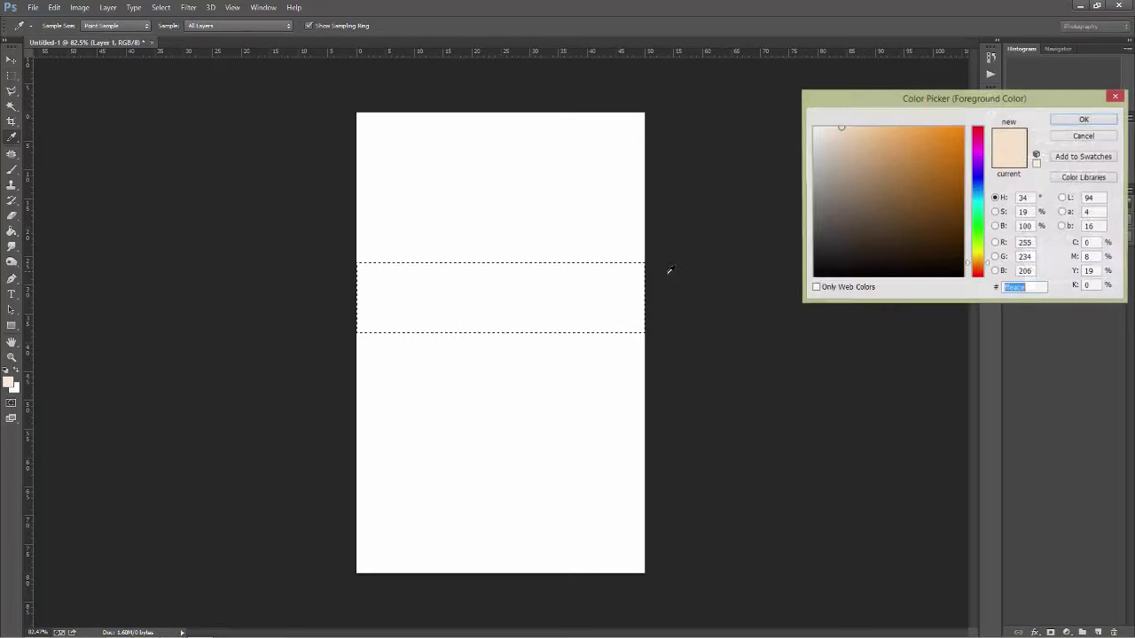
pyautogui.click(1083, 121)
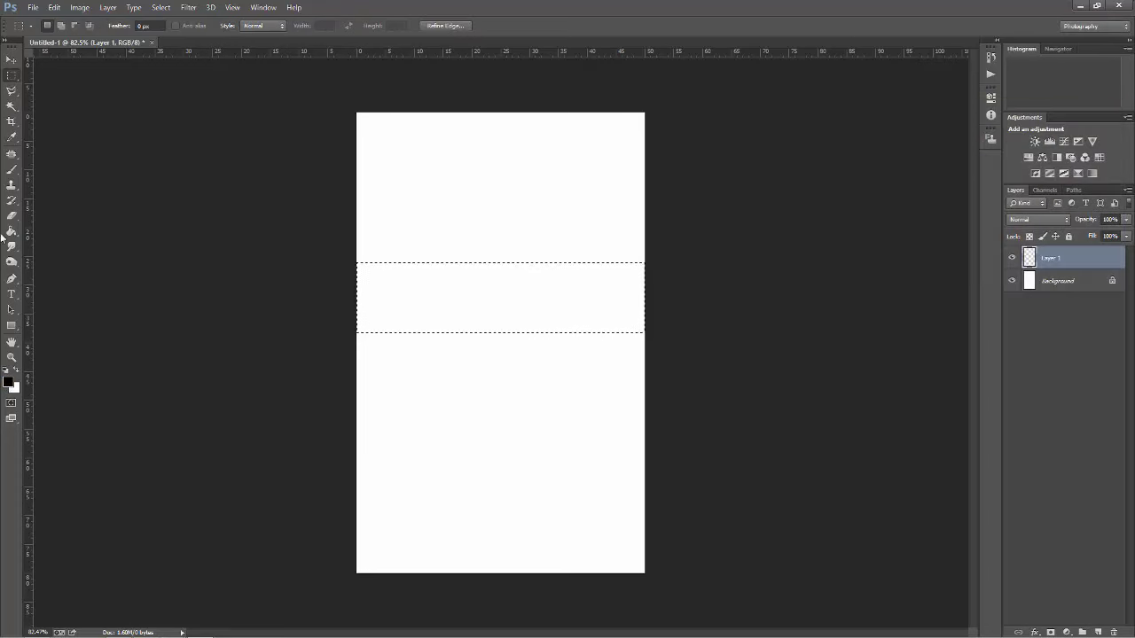
pyautogui.click(11, 232)
pyautogui.click(516, 319)
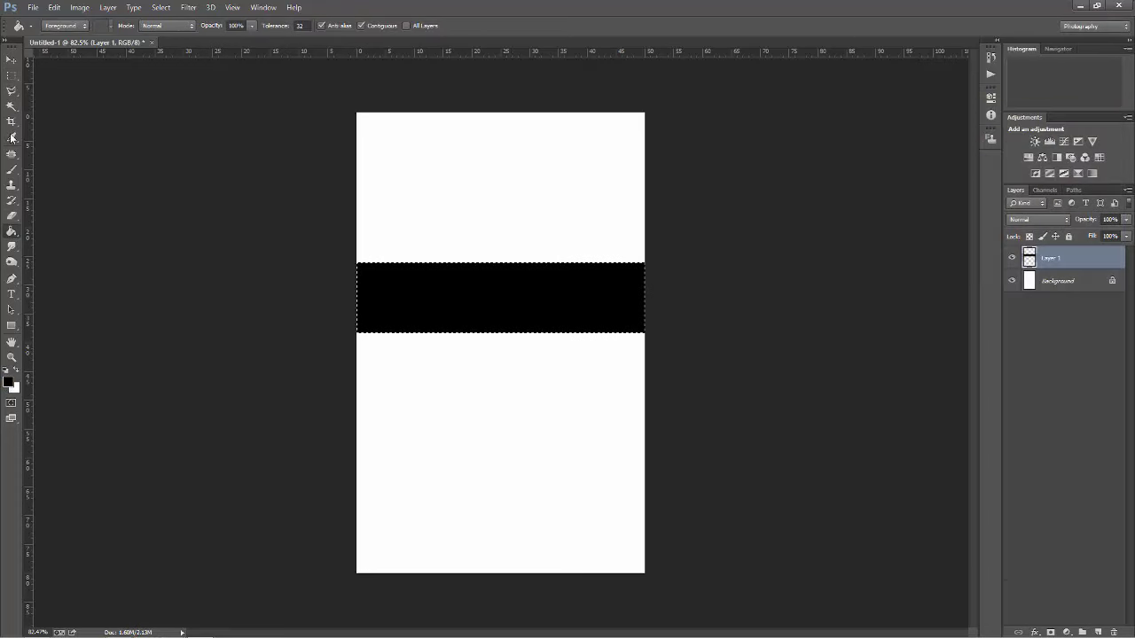
# Step: Deselect the band and move it slightly lower on the page
pyautogui.click(11, 343)
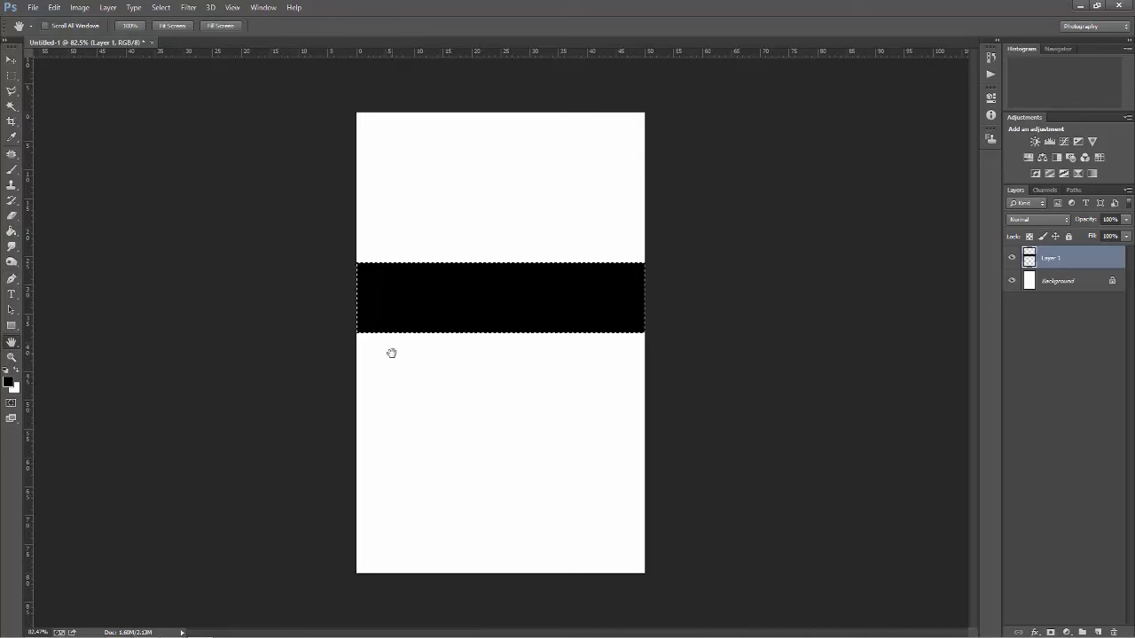
pyautogui.hotkey('ctrl', 'd')
pyautogui.keyDown('alt'); pyautogui.scroll(-1, 396, 349); pyautogui.keyUp('alt')
pyautogui.press('v')
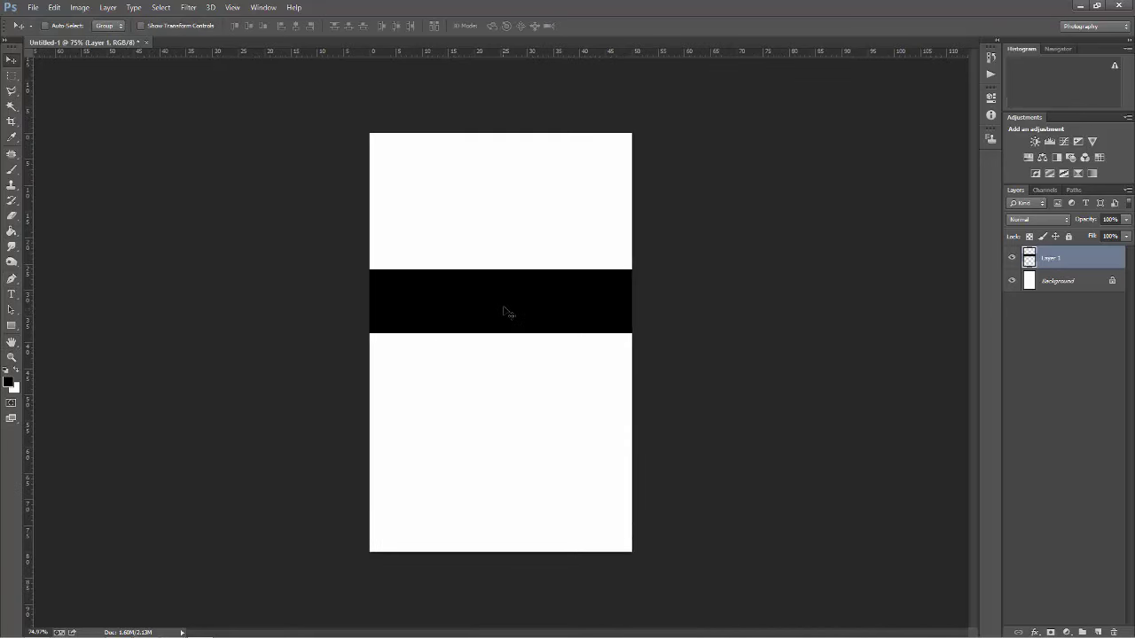
pyautogui.moveTo(506, 310); pyautogui.dragTo(502, 347)
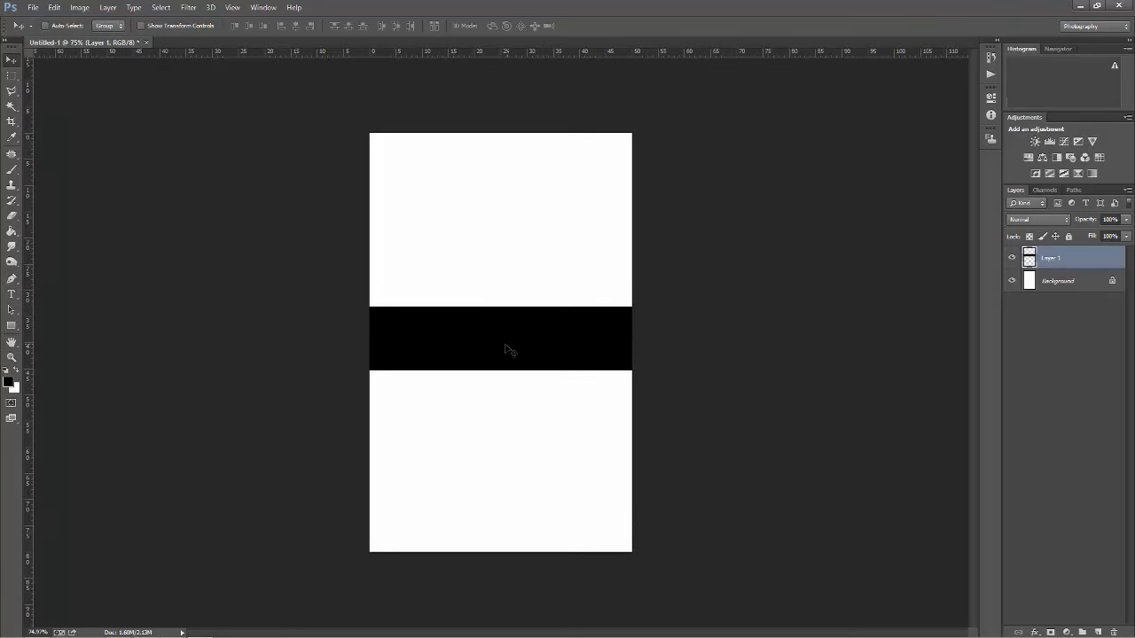
pyautogui.keyDown('alt'); pyautogui.scroll(2, 496, 355); pyautogui.keyUp('alt')
pyautogui.keyDown('alt'); pyautogui.scroll(2, 493, 355); pyautogui.keyUp('alt')
# Step: Type the banner text above the black band and set its size to 8 mm
pyautogui.press('t')
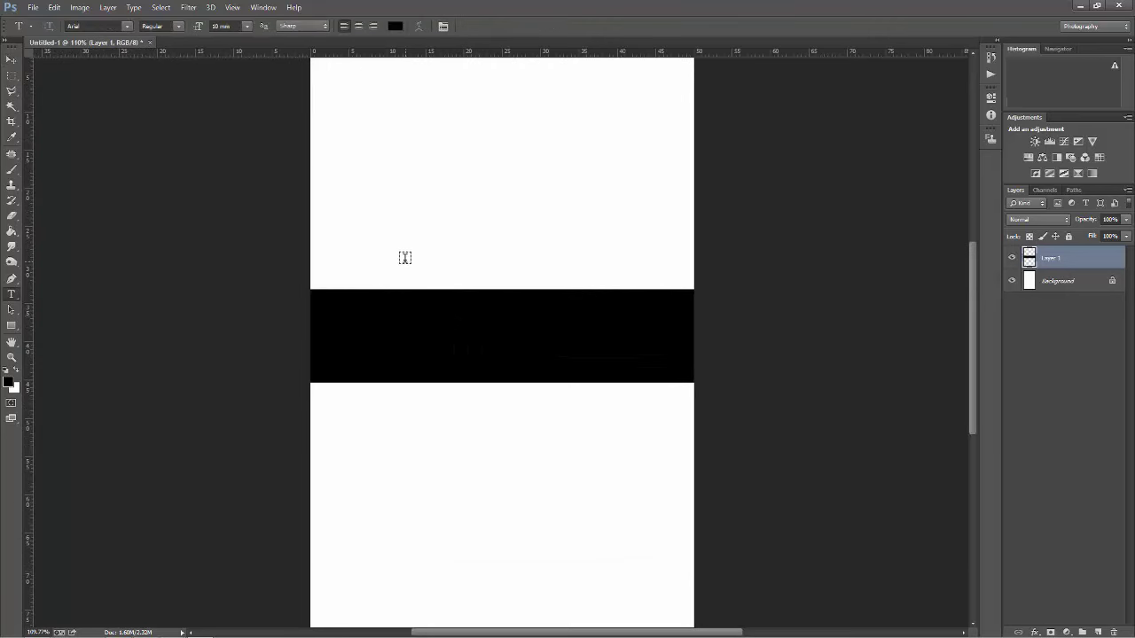
pyautogui.click(406, 222)
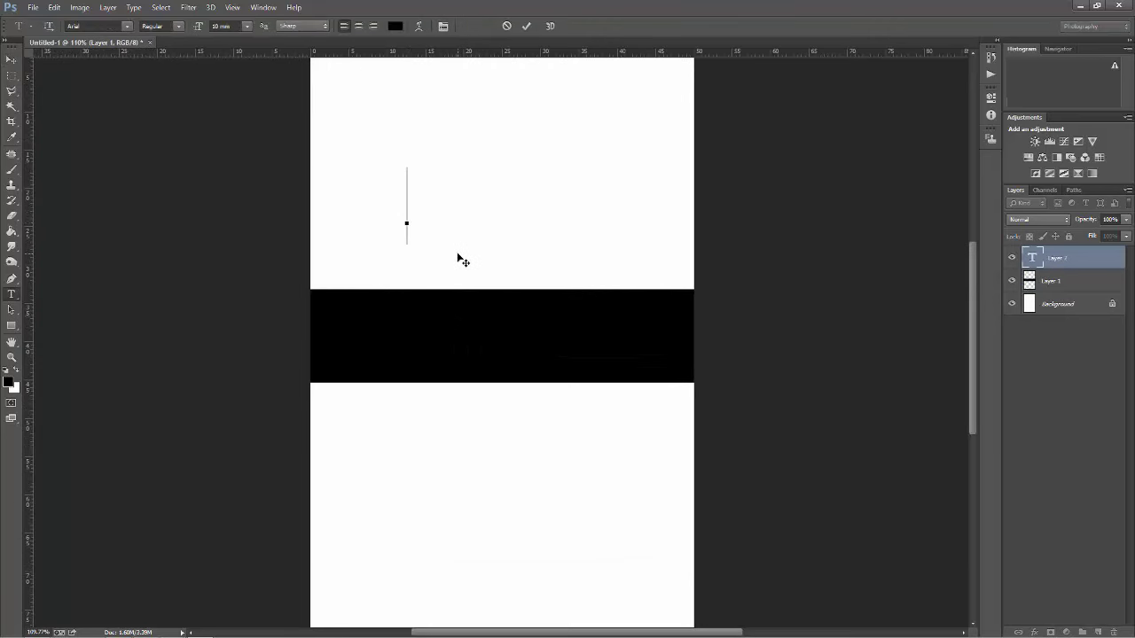
pyautogui.write('PHUC')
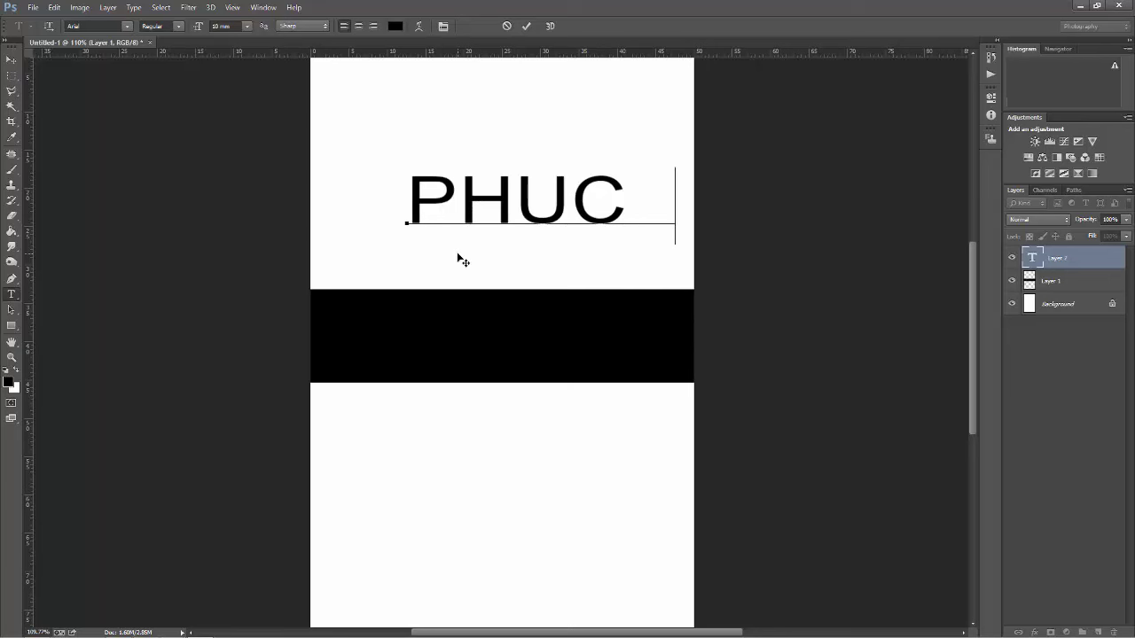
pyautogui.write('ATHAN')
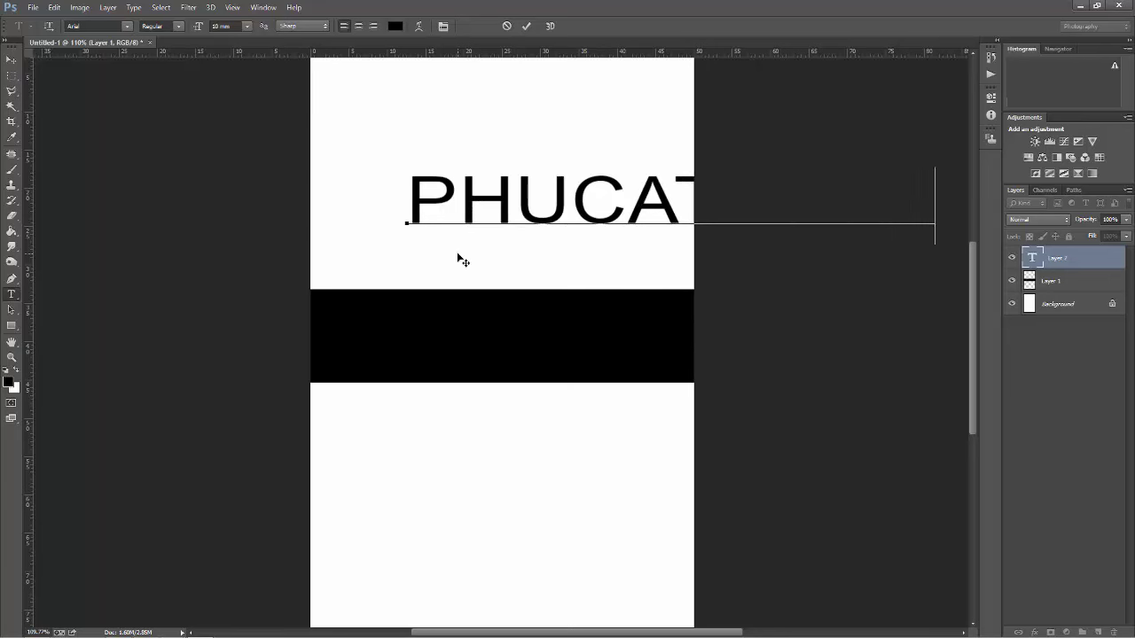
pyautogui.write('H')
pyautogui.hotkey('ctrl', 'a')
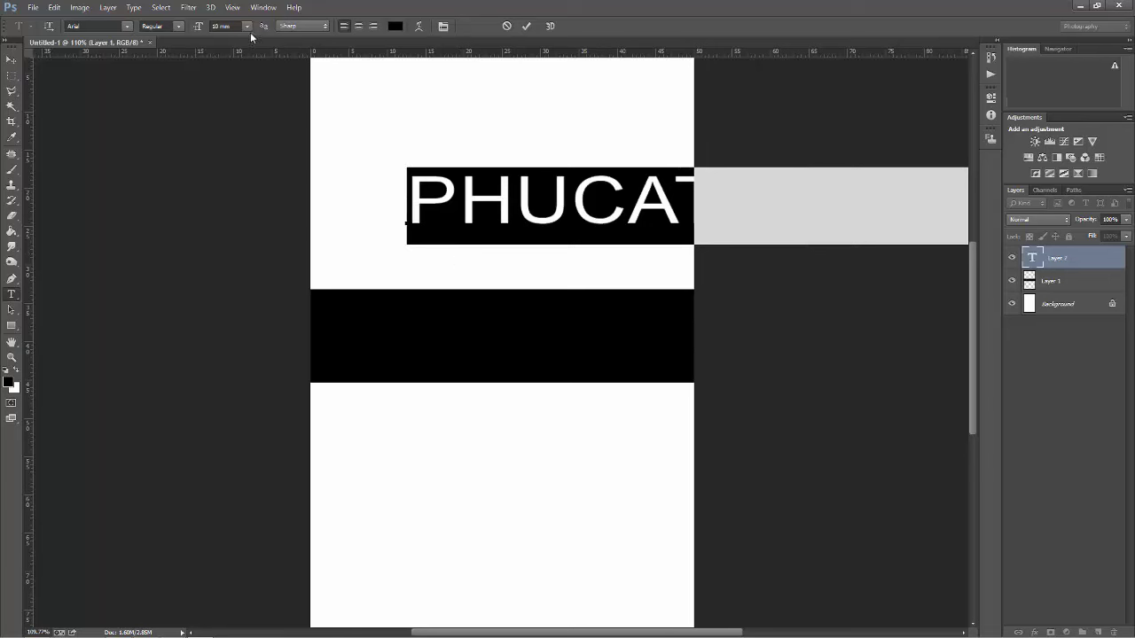
pyautogui.click(247, 26)
pyautogui.click(266, 155)
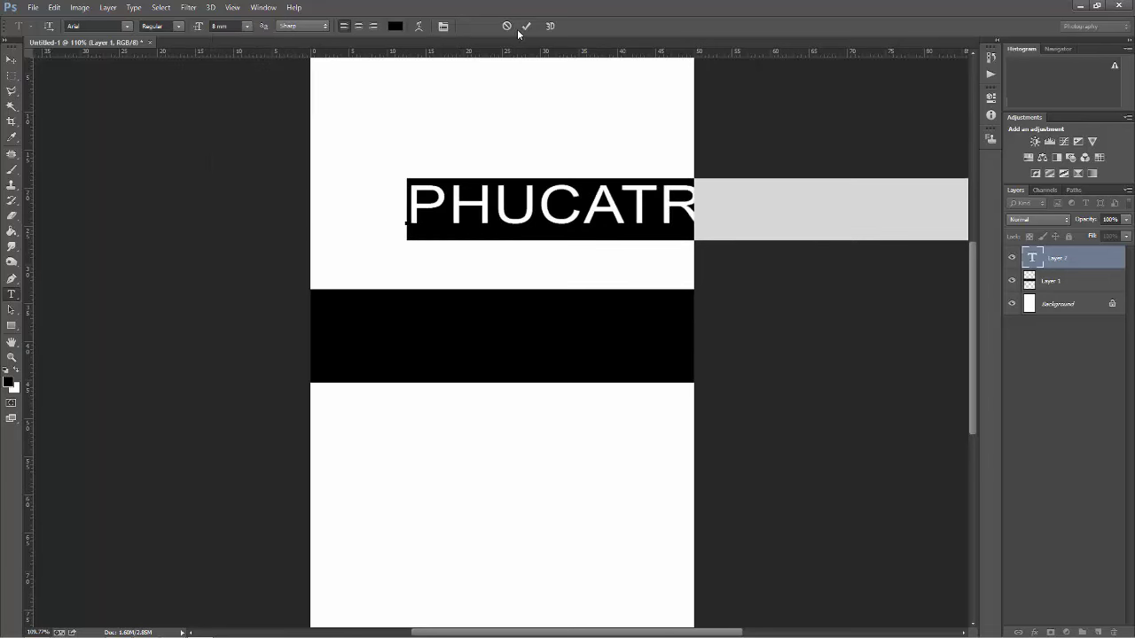
pyautogui.click(526, 26)
# Step: Scale the text down with Free Transform so it fits the page width
pyautogui.click(14, 56)
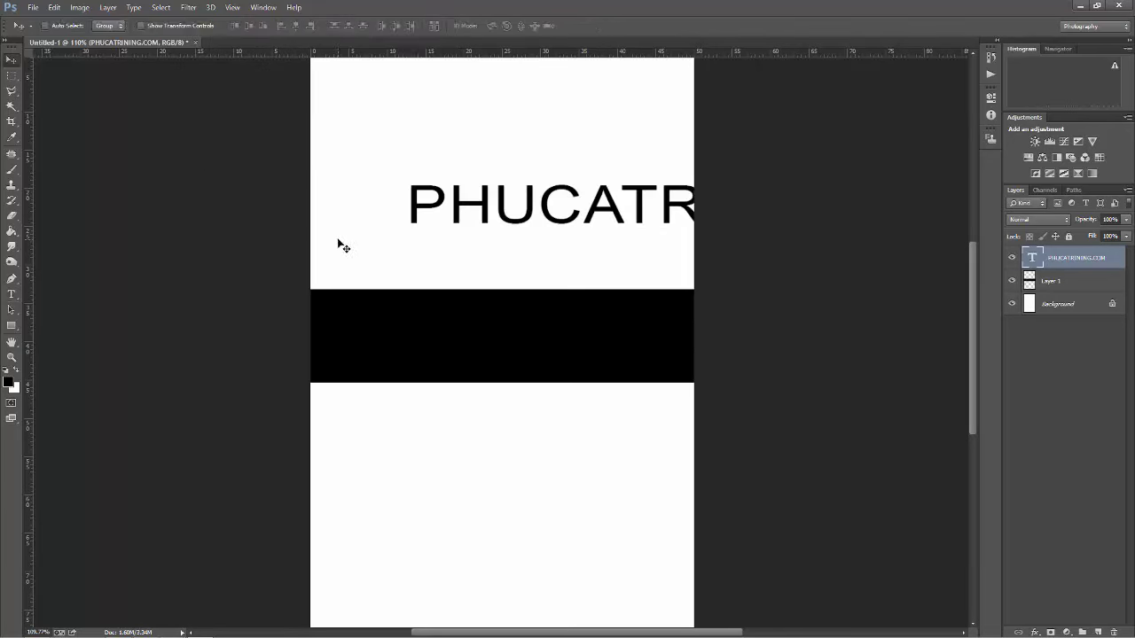
pyautogui.hotkey('ctrl', 't')
pyautogui.hotkey('ctrl', '-')
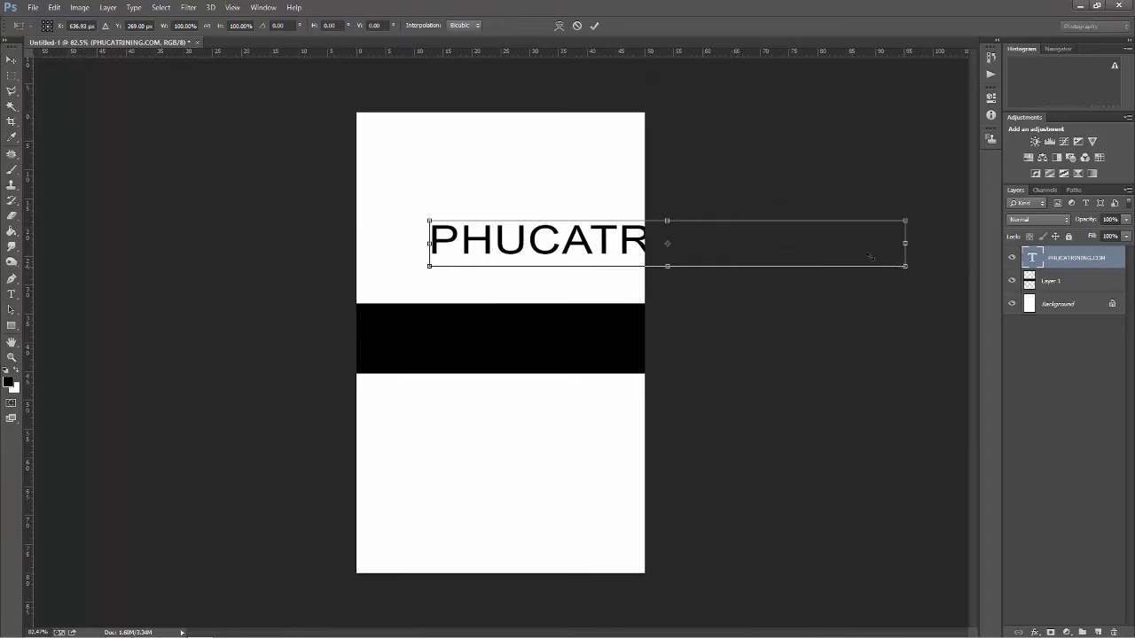
pyautogui.hotkey('ctrl', '+')
pyautogui.hotkey('ctrl', '+')
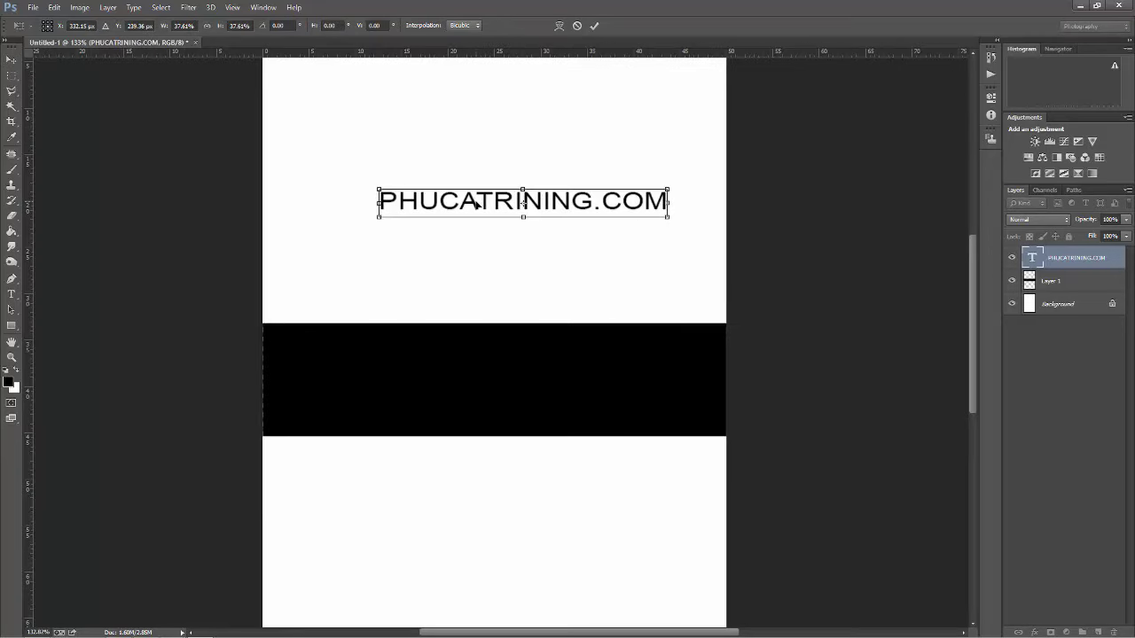
pyautogui.press('Return')
pyautogui.keyDown('alt'); pyautogui.scroll(1, 489, 214); pyautogui.keyUp('alt')
pyautogui.press('t')
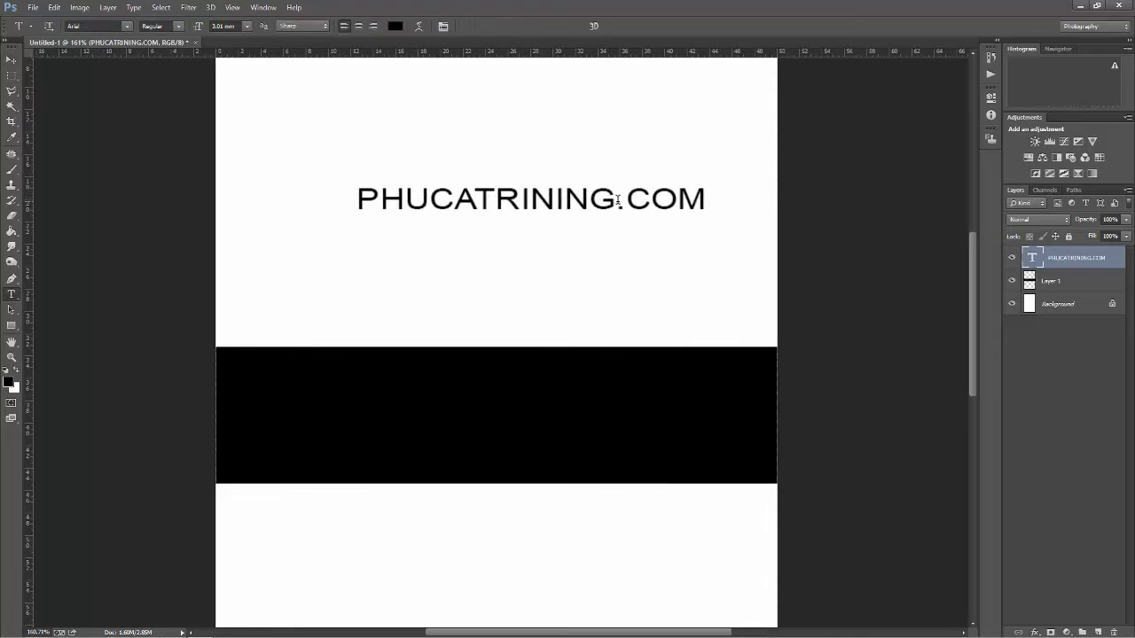
# Step: Correct the text to PHUCTRAINING.COM and set its colour to white
pyautogui.moveTo(618, 200); pyautogui.dragTo(456, 201)
pyautogui.write('TRA')
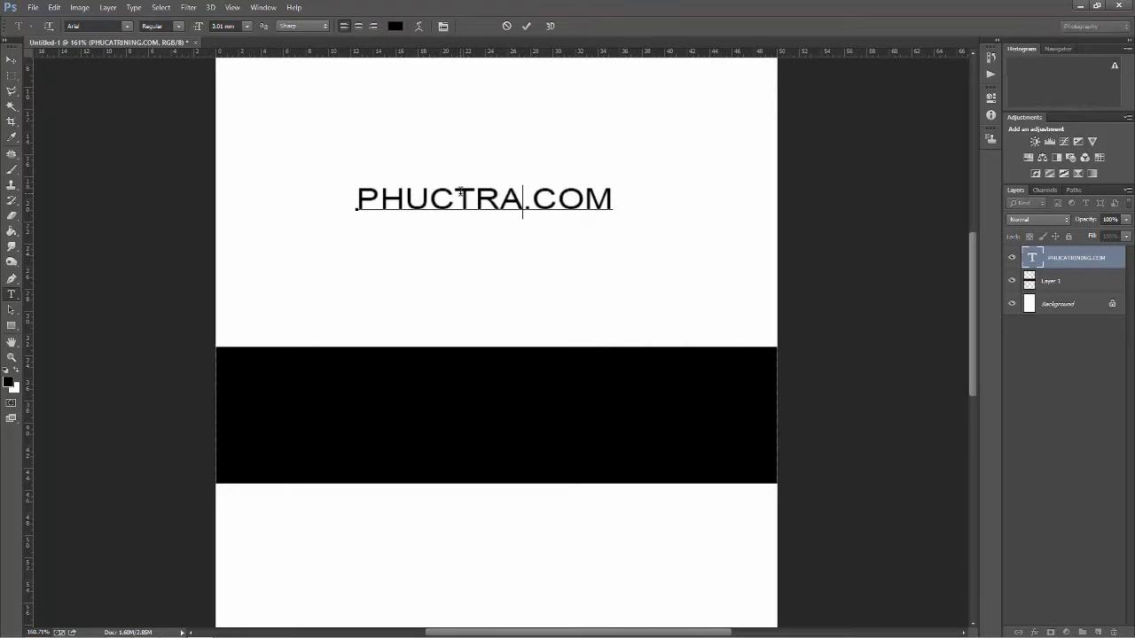
pyautogui.write('INI')
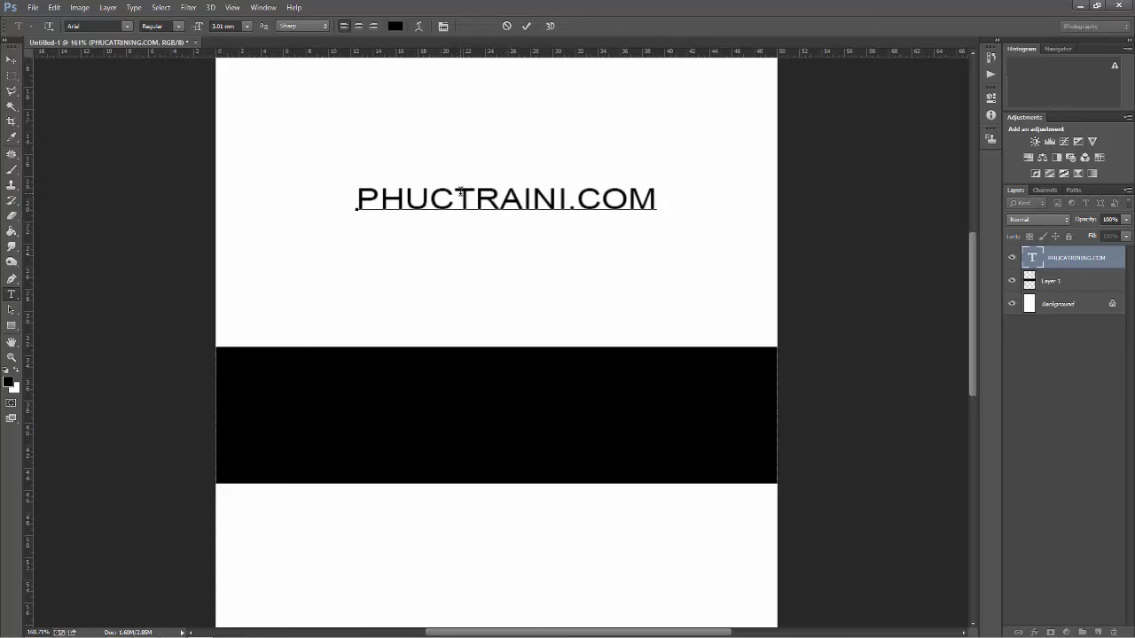
pyautogui.write('NG')
pyautogui.tripleClick(489, 213)
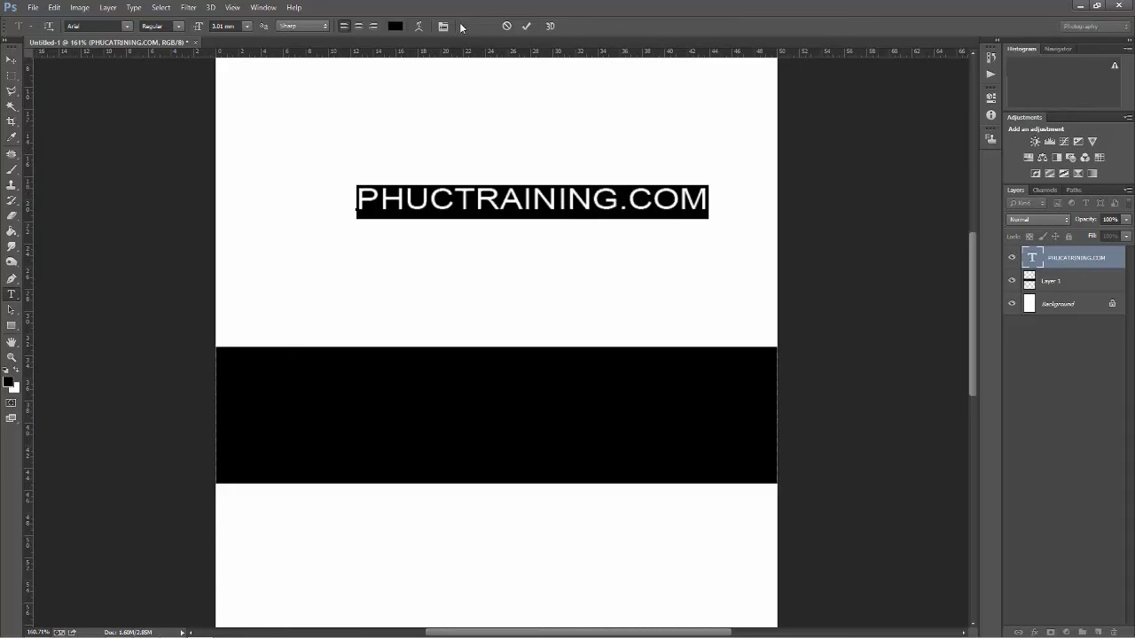
pyautogui.click(395, 26)
pyautogui.click(814, 129)
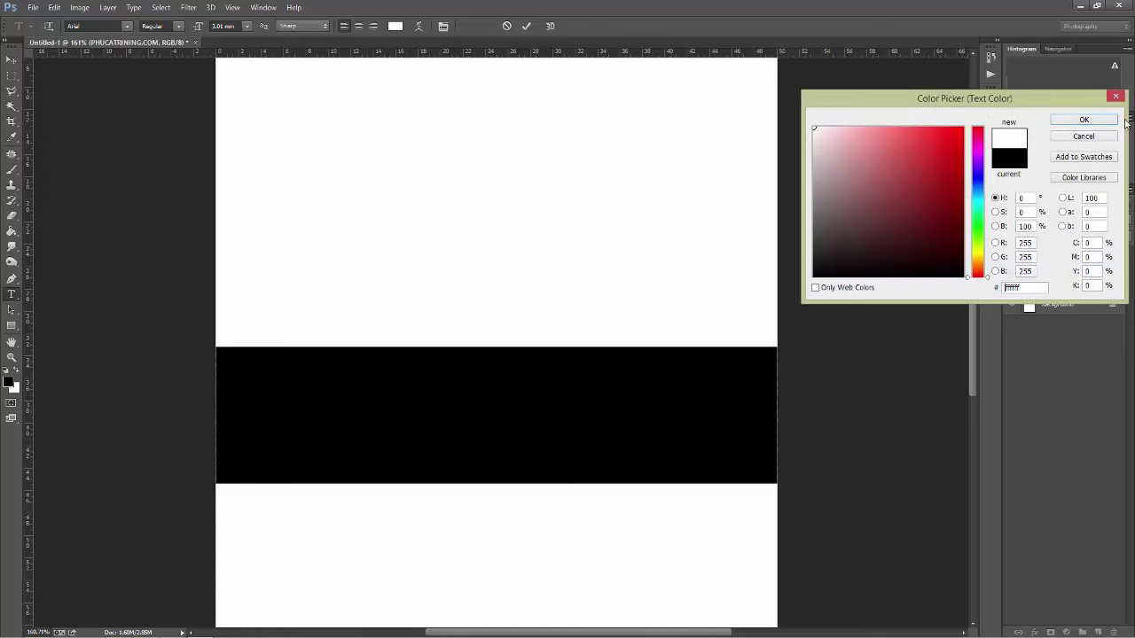
pyautogui.click(1082, 120)
# Step: Move the text onto the black band and enlarge it to about 147%
pyautogui.click(11, 59)
pyautogui.moveTo(383, 200)
pyautogui.mouseDown()
pyautogui.moveTo(301, 366)
pyautogui.moveTo(354, 389)
pyautogui.mouseUp()
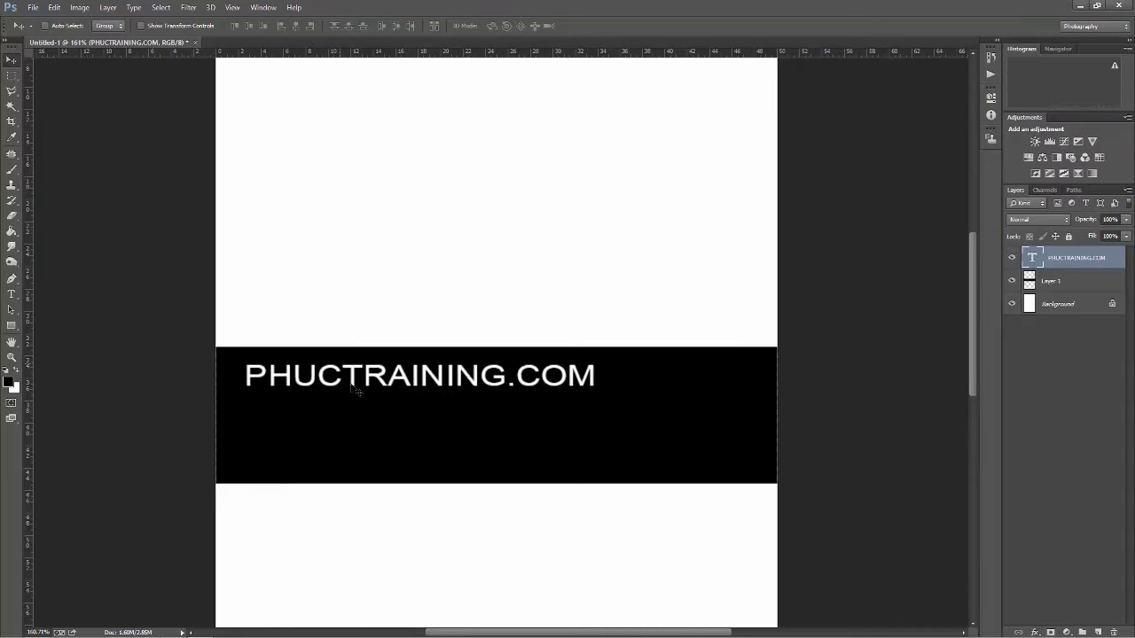
pyautogui.hotkey('ctrl', 't')
pyautogui.keyDown('shift'); pyautogui.moveTo(597, 397); pyautogui.dragTo(762, 412); pyautogui.keyUp('shift')
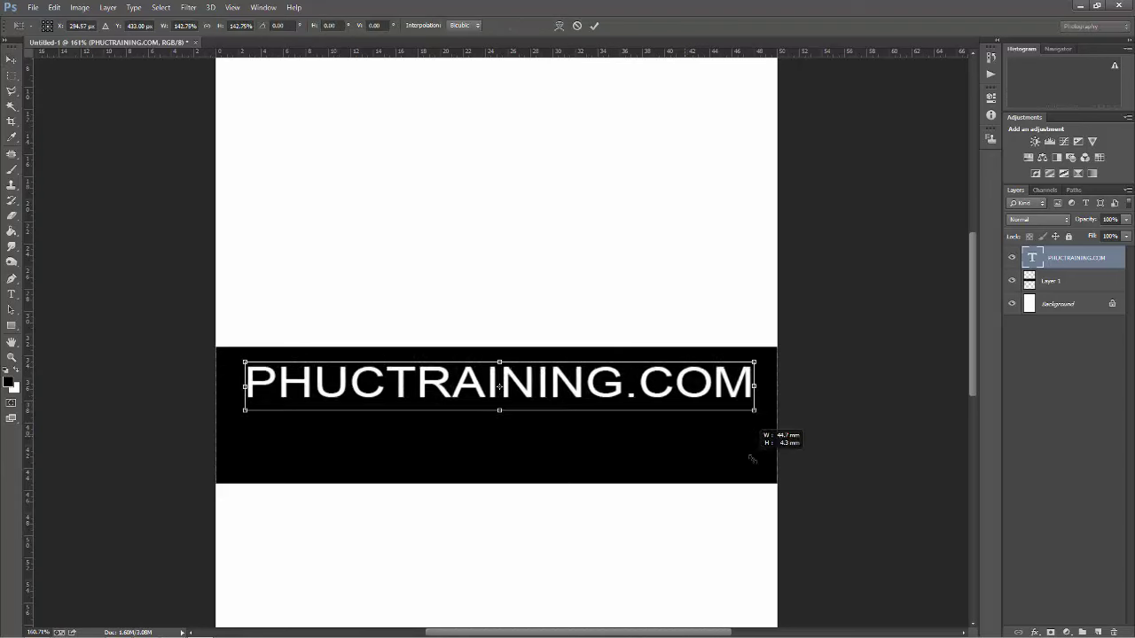
pyautogui.moveTo(571, 400)
pyautogui.mouseDown()
pyautogui.moveTo(564, 385)
pyautogui.moveTo(571, 425)
pyautogui.mouseUp()
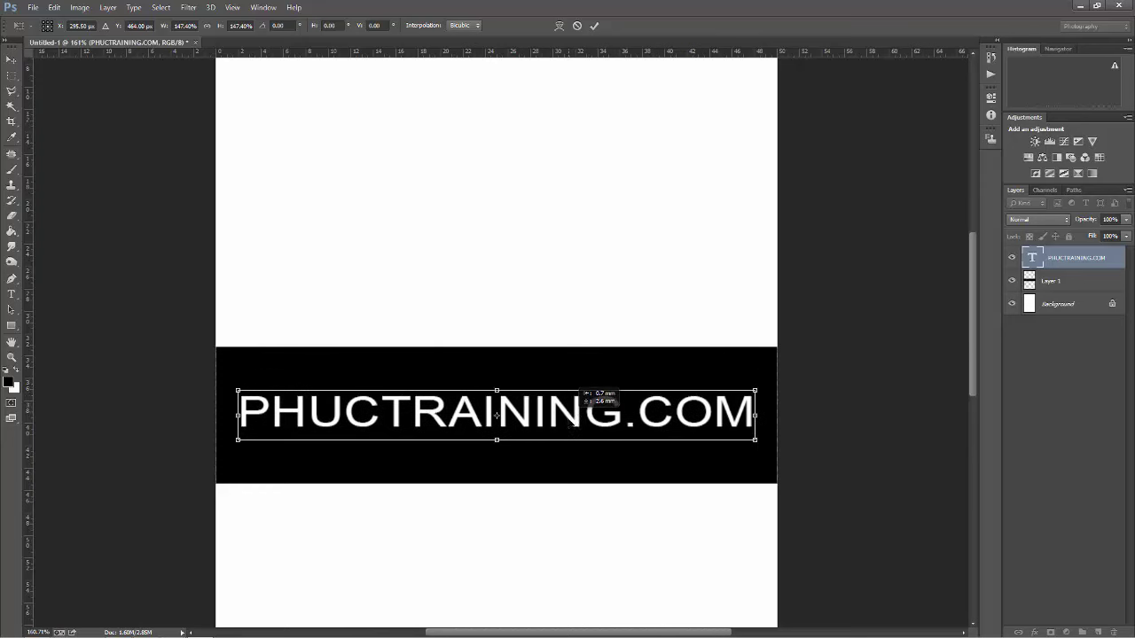
# Step: Commit the enlarged text and zoom around to check the banner
pyautogui.click(594, 26)
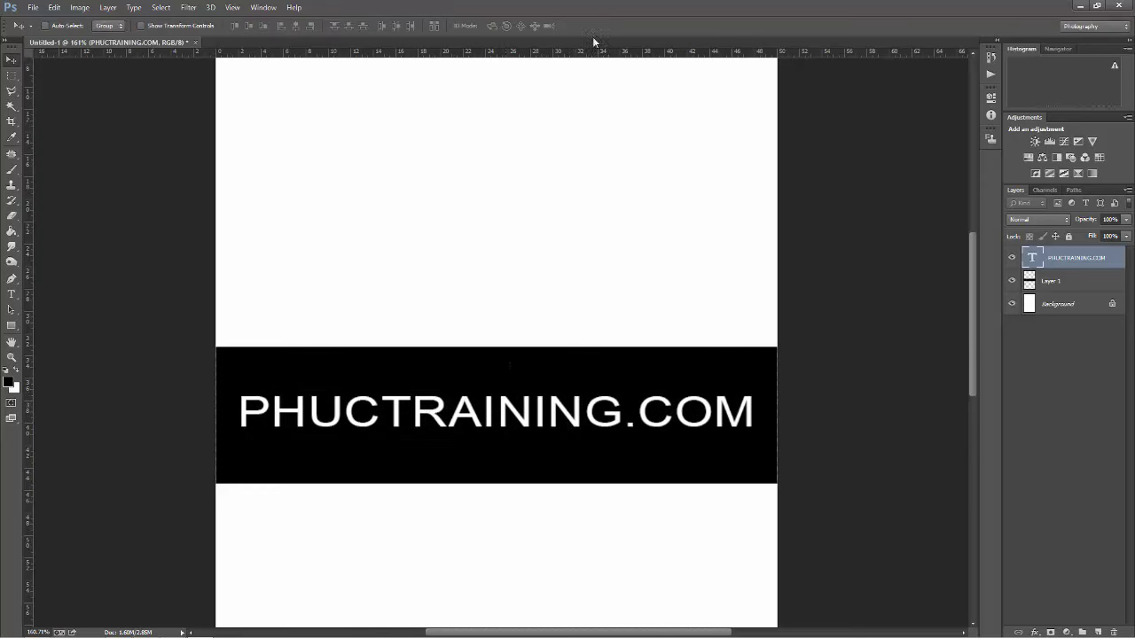
pyautogui.keyDown('alt'); pyautogui.scroll(-3, 588, 375); pyautogui.keyUp('alt')
pyautogui.keyDown('alt'); pyautogui.scroll(-3, 495, 347); pyautogui.keyUp('alt')
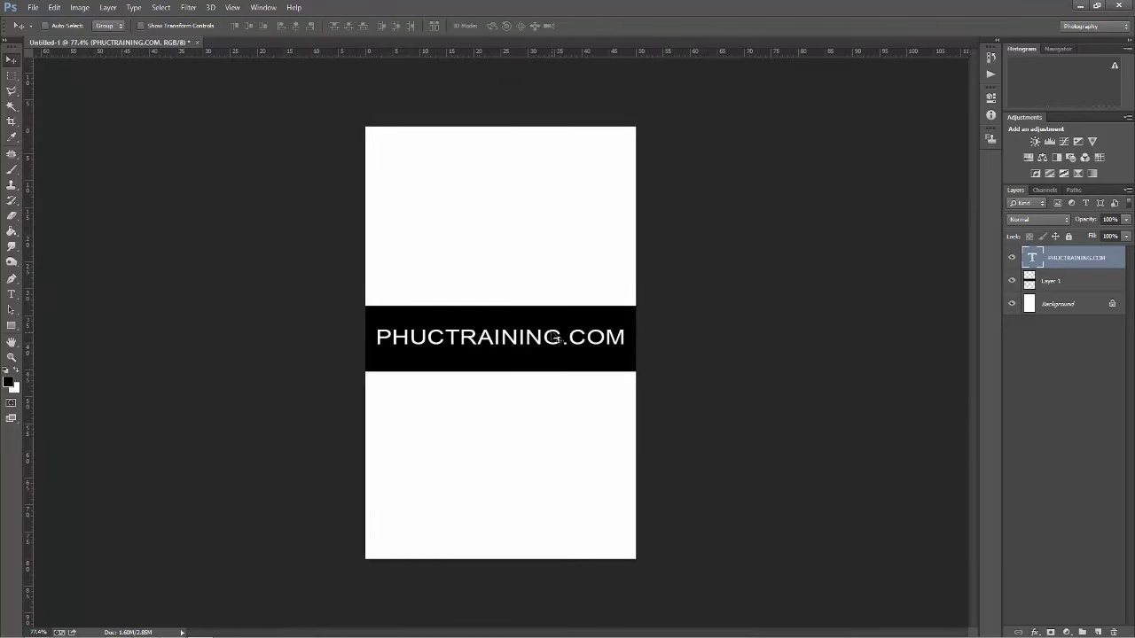
pyautogui.keyDown('alt'); pyautogui.scroll(2, 536, 341); pyautogui.keyUp('alt')
pyautogui.keyDown('alt'); pyautogui.scroll(-1, 381, 346); pyautogui.keyUp('alt')
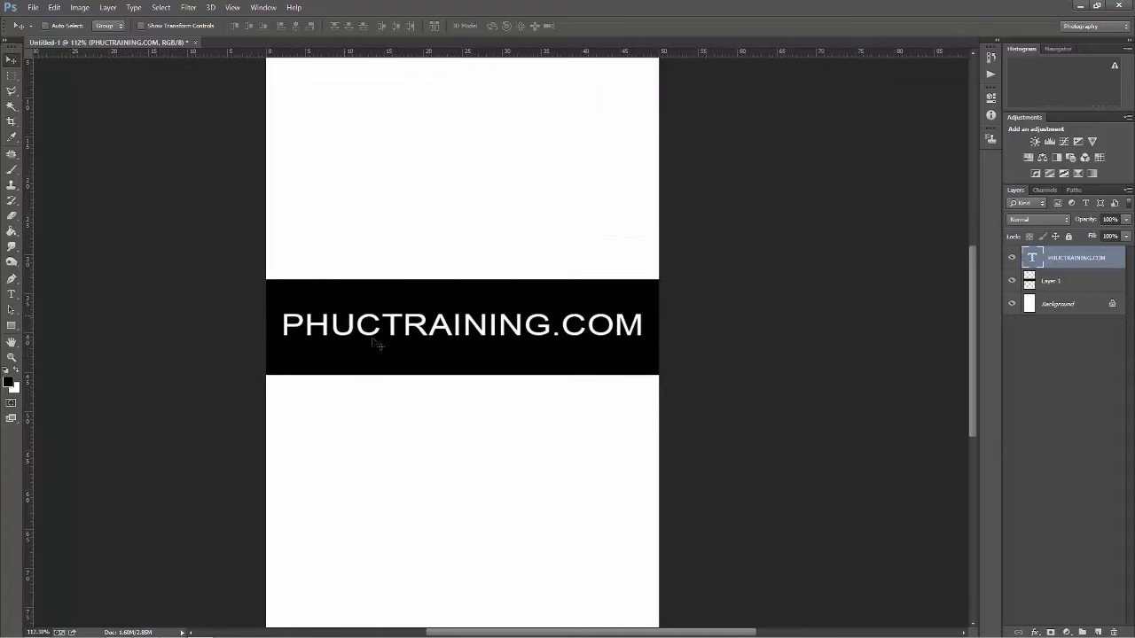
pyautogui.keyDown('alt'); pyautogui.scroll(-1, 408, 359); pyautogui.keyUp('alt')
pyautogui.keyDown('alt'); pyautogui.scroll(1, 443, 375); pyautogui.keyUp('alt')
pyautogui.keyDown('alt'); pyautogui.scroll(2, 449, 374); pyautogui.keyUp('alt')
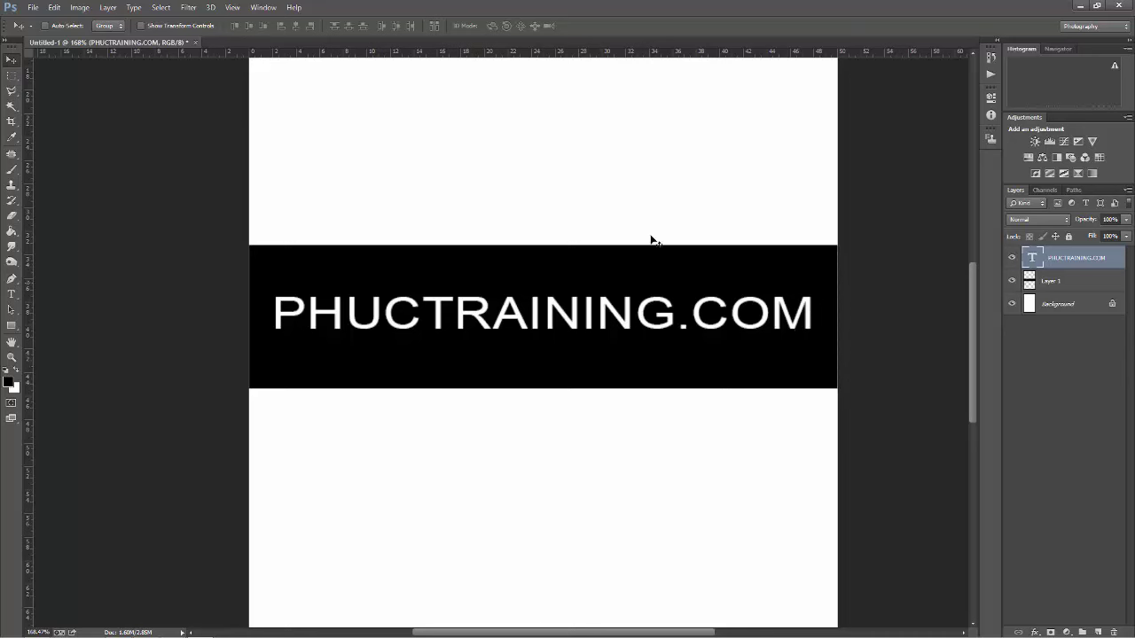
pyautogui.keyDown('alt'); pyautogui.scroll(-1, 527, 329); pyautogui.keyUp('alt')
pyautogui.keyDown('alt'); pyautogui.scroll(2, 527, 329); pyautogui.keyUp('alt')
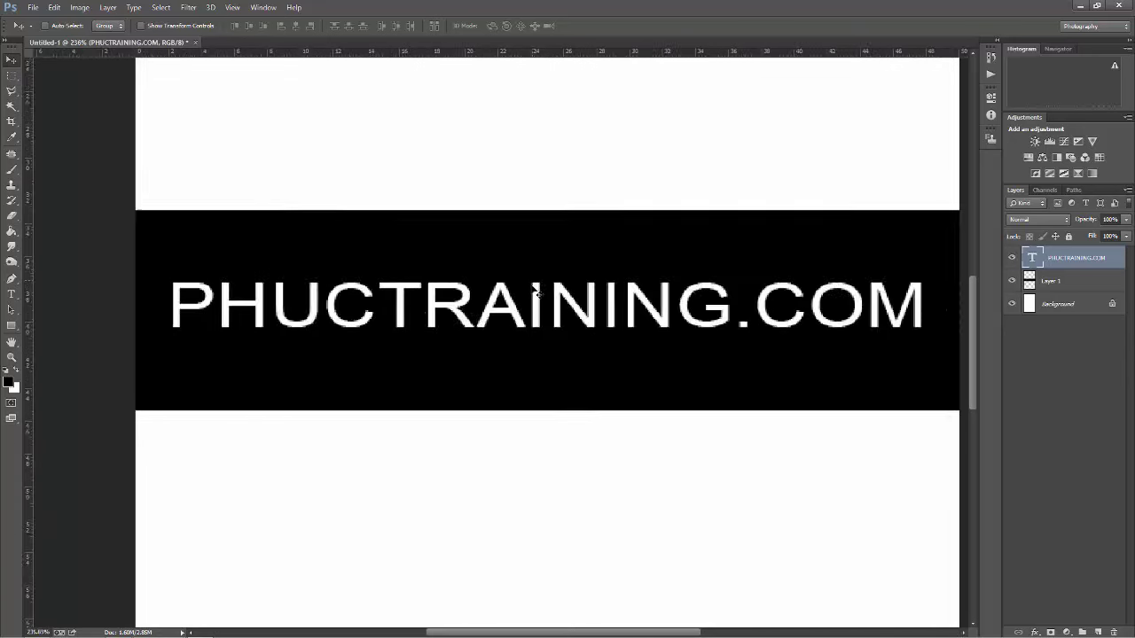
pyautogui.keyDown('alt'); pyautogui.scroll(2, 452, 276); pyautogui.keyUp('alt')
pyautogui.keyDown('alt'); pyautogui.scroll(-3, 452, 277); pyautogui.keyUp('alt')
pyautogui.keyDown('alt'); pyautogui.scroll(-1, 476, 310); pyautogui.keyUp('alt')
pyautogui.keyDown('alt'); pyautogui.scroll(1, 575, 367); pyautogui.keyUp('alt')
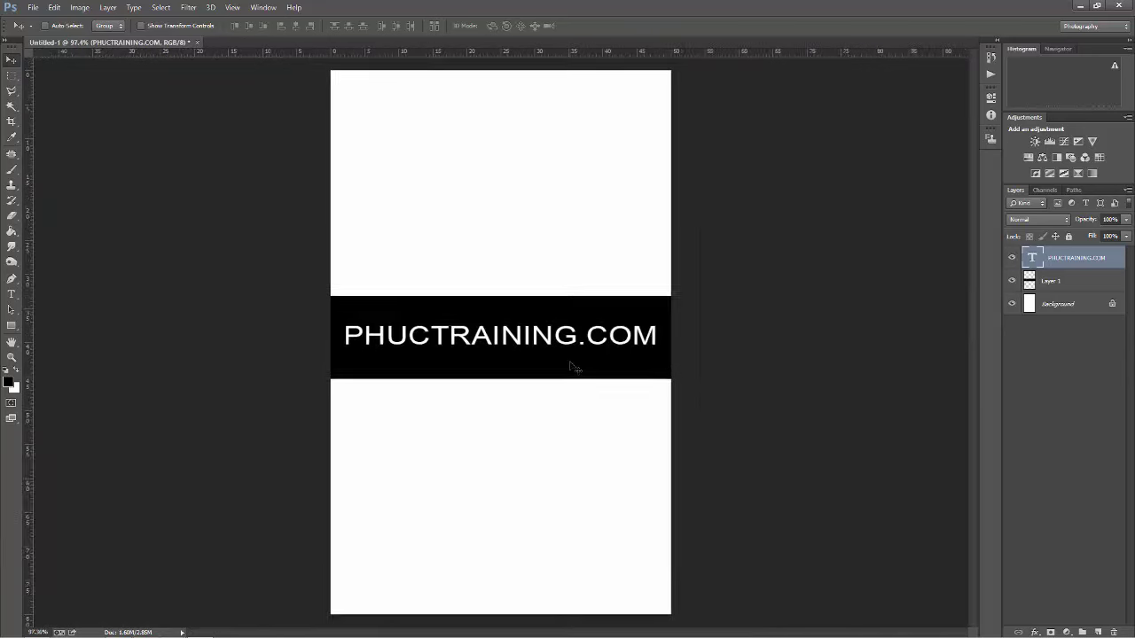
pyautogui.keyDown('alt'); pyautogui.scroll(1, 571, 355); pyautogui.keyUp('alt')
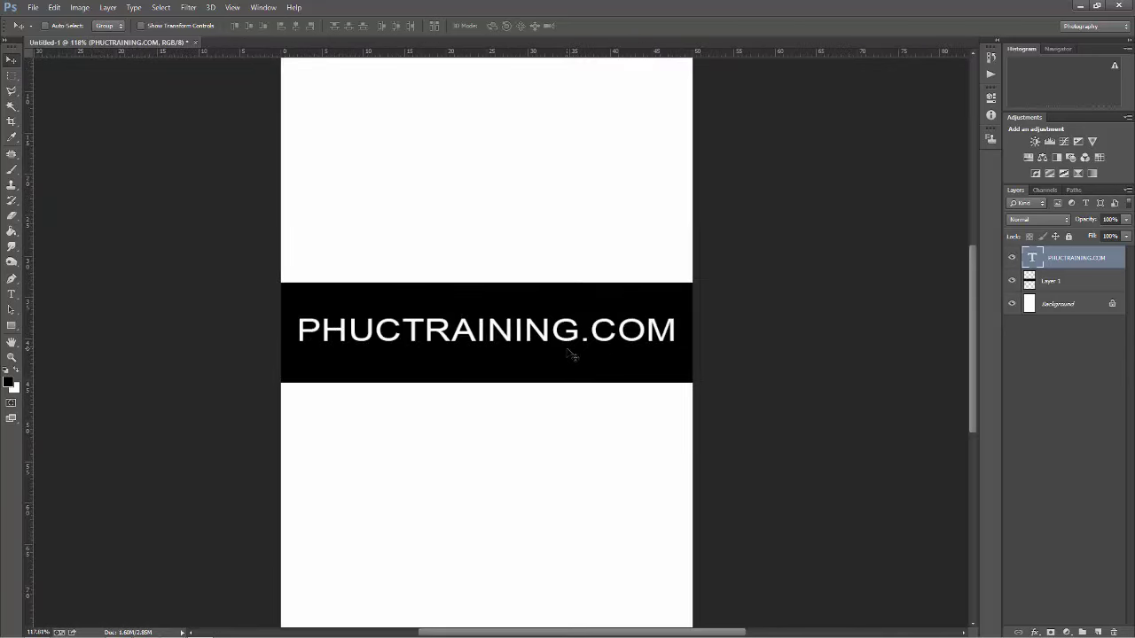
# Step: Save the banner to the Desktop as JPEG file IMAGE at Maximum quality
pyautogui.click(33, 7)
pyautogui.click(84, 152)
pyautogui.click(178, 513)
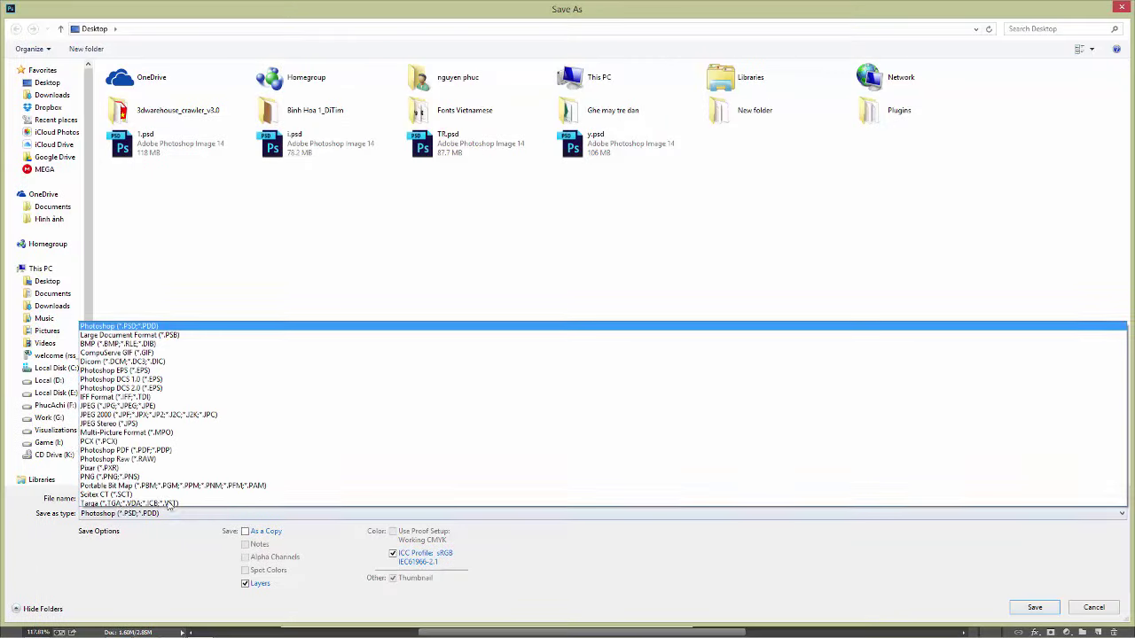
pyautogui.click(177, 398)
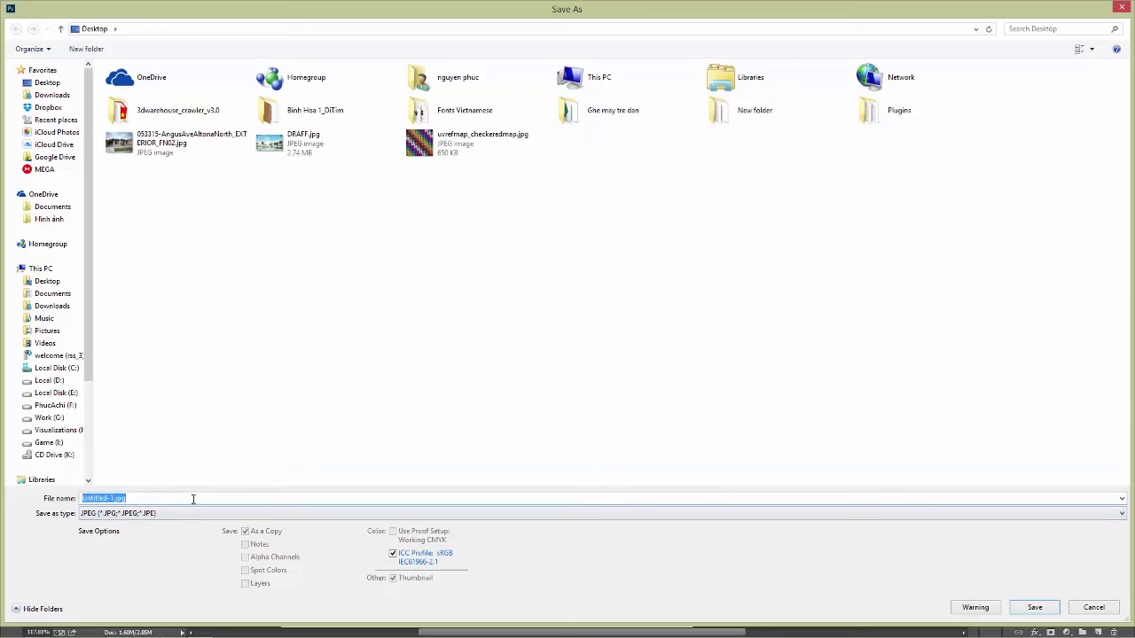
pyautogui.write('IMAGE')
pyautogui.click(1023, 608)
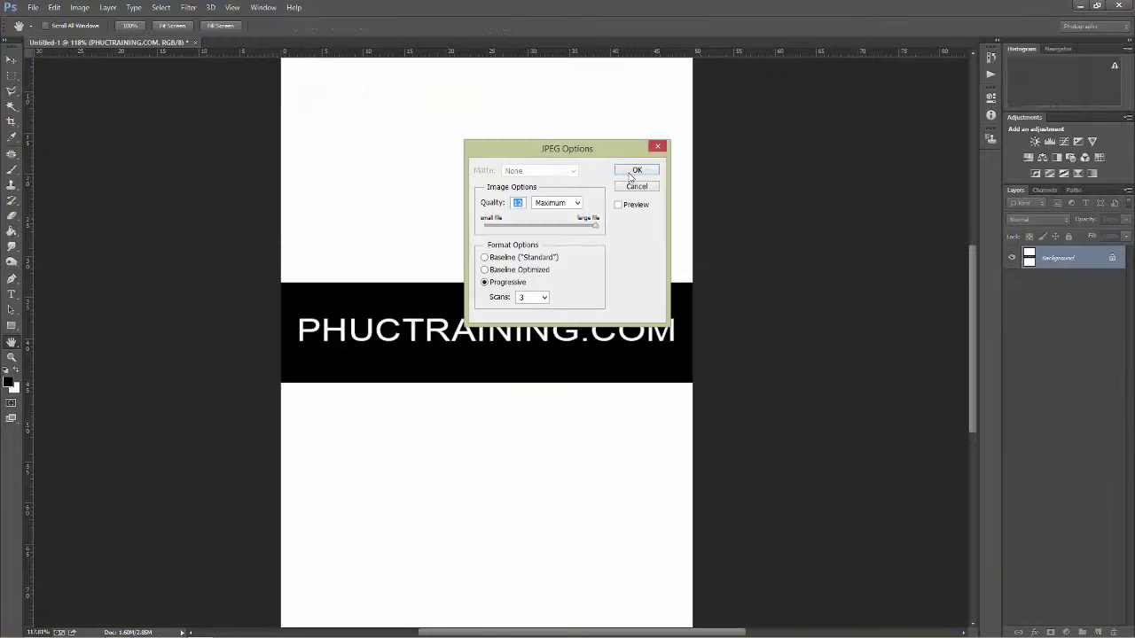
pyautogui.click(645, 174)
pyautogui.moveTo(172, 629)
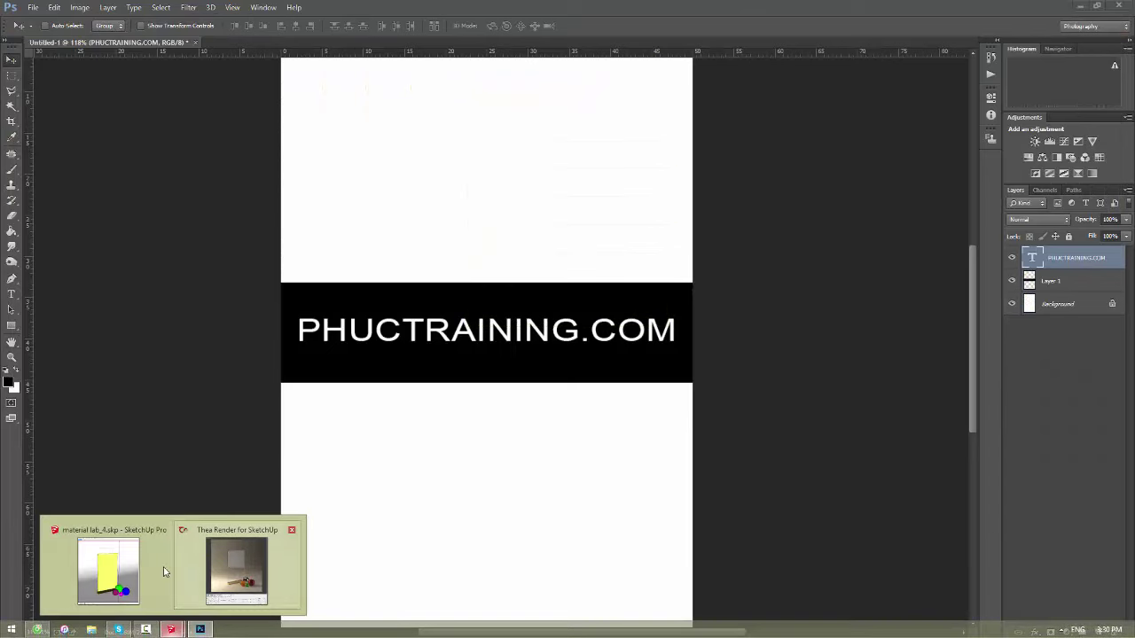
# Step: Bring SketchUp to the front and orbit the view to the yellow panel
pyautogui.click(160, 570)
pyautogui.moveTo(534, 433); pyautogui.dragTo(466, 422, button='middle')
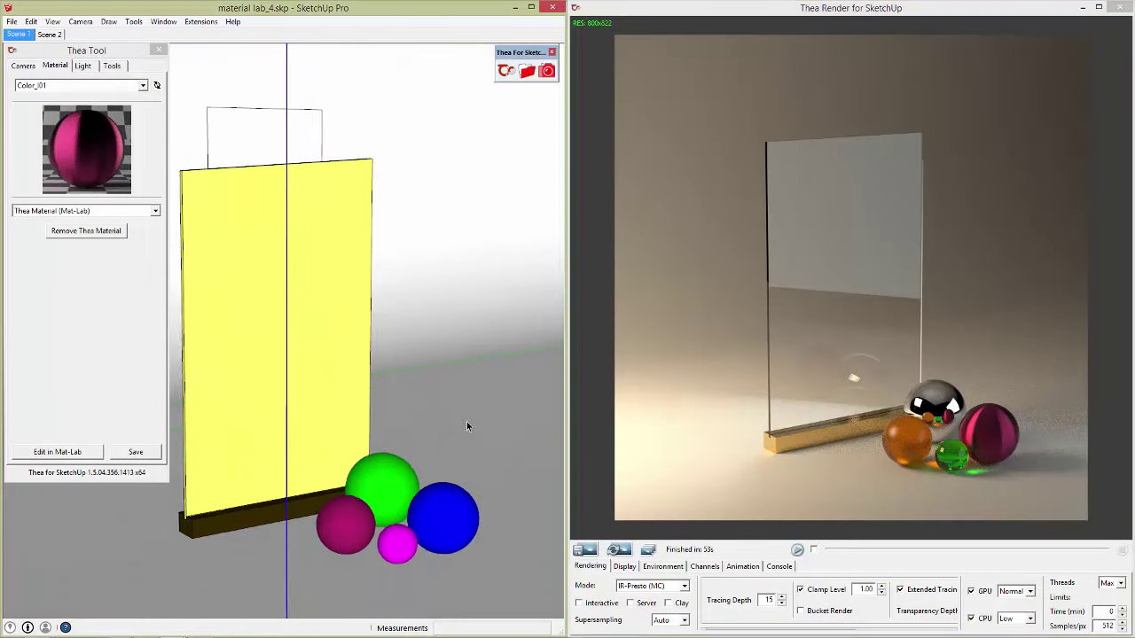
pyautogui.scroll(3, 467, 399)
pyautogui.moveTo(466, 375); pyautogui.dragTo(387, 367, button='middle')
pyautogui.click(387, 370)
pyautogui.scroll(2, 385, 363)
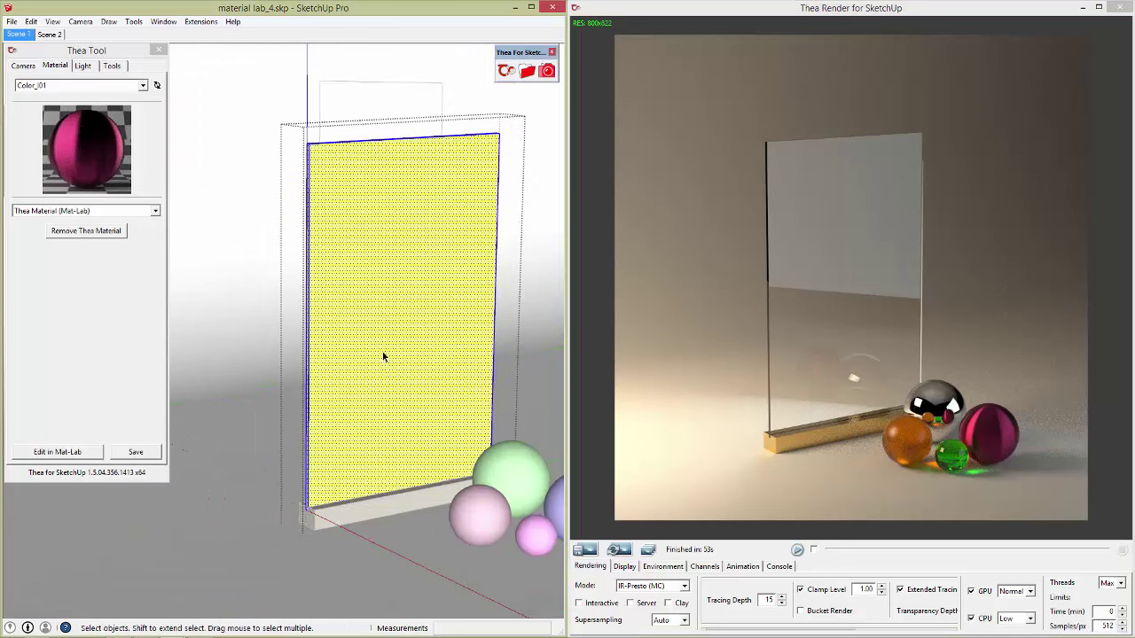
# Step: Close Thea's material settings and load the paint bucket with Color_A25
pyautogui.click(158, 50)
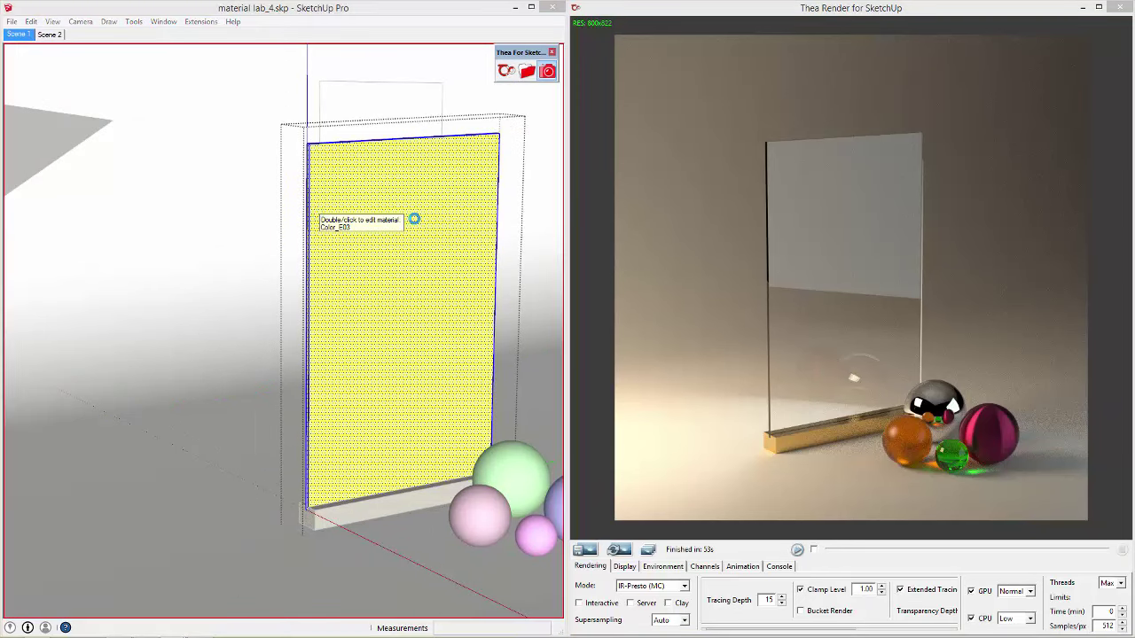
pyautogui.press('b')
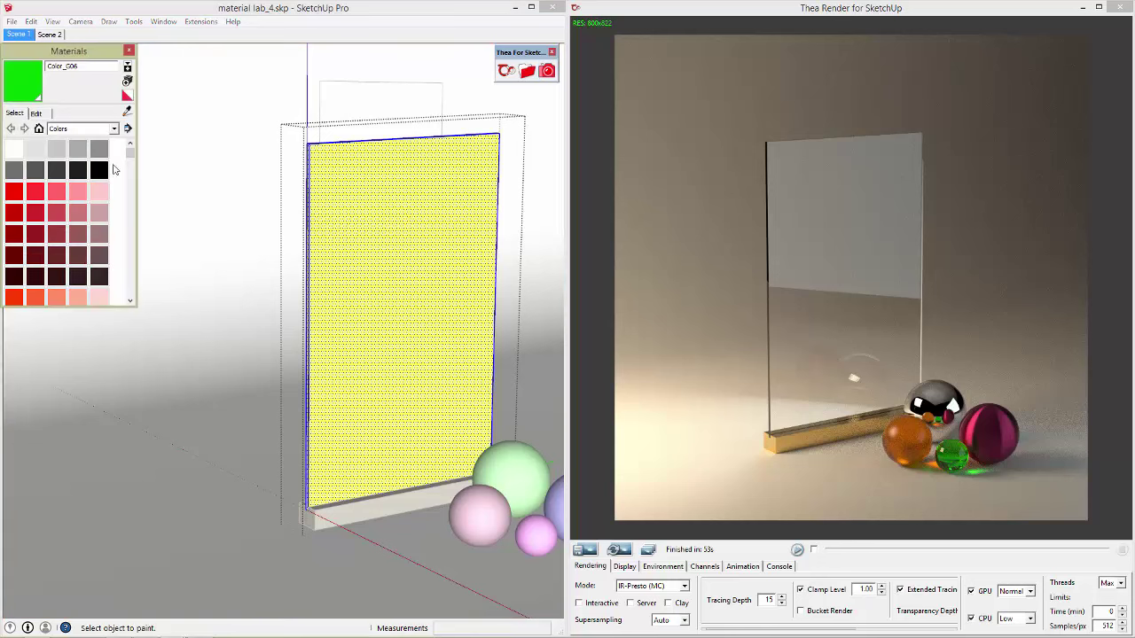
pyautogui.click(98, 278)
# Step: Paint the panel with Color_A25 and give it the IMAGE.jpg texture at 625mm width
pyautogui.click(375, 183)
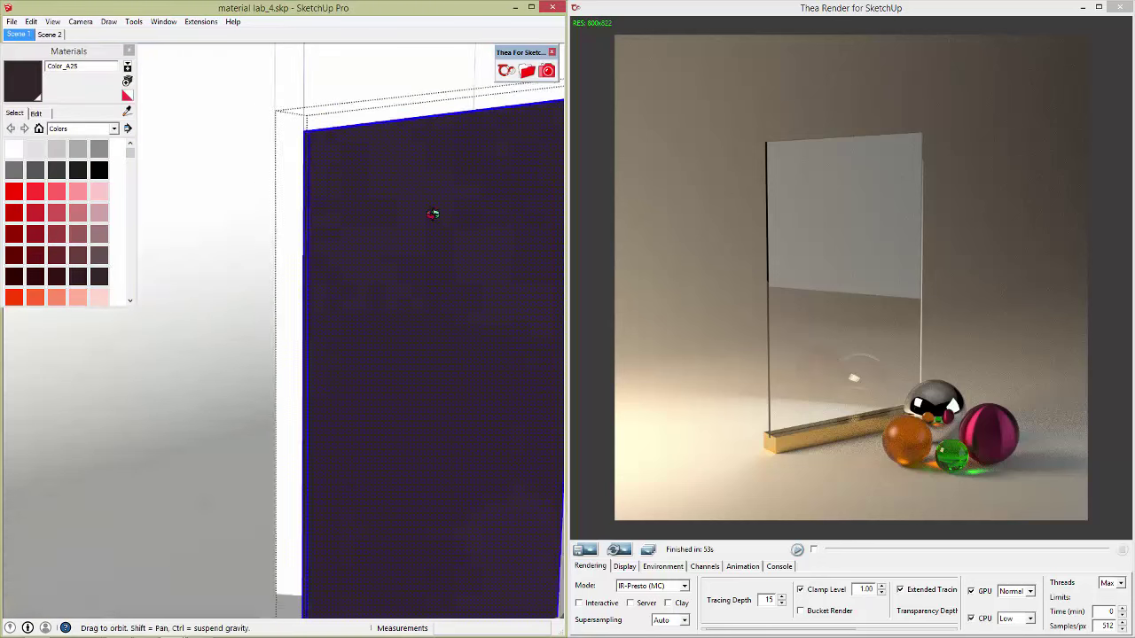
pyautogui.scroll(2, 435, 210)
pyautogui.click(35, 113)
pyautogui.click(110, 235)
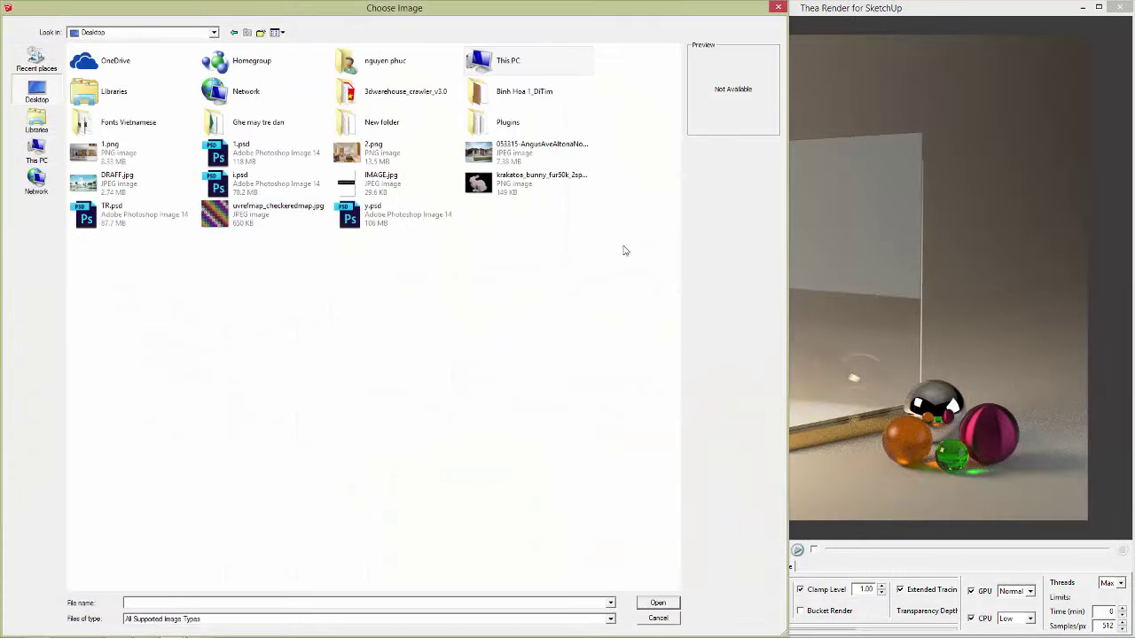
pyautogui.click(381, 177)
pyautogui.click(657, 603)
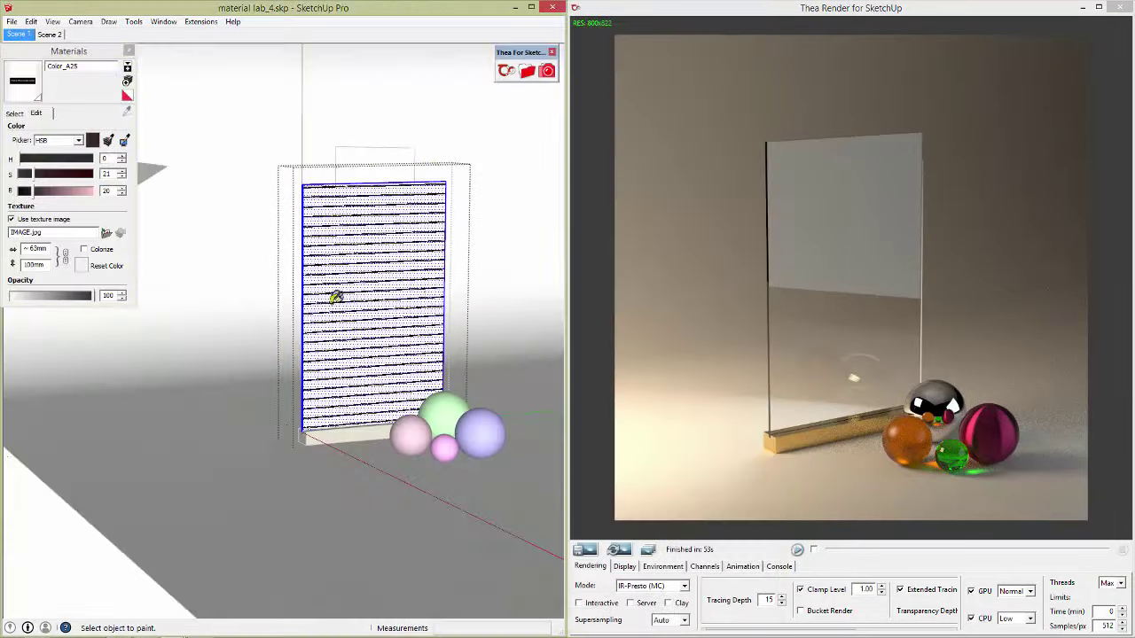
pyautogui.scroll(2, 336, 297)
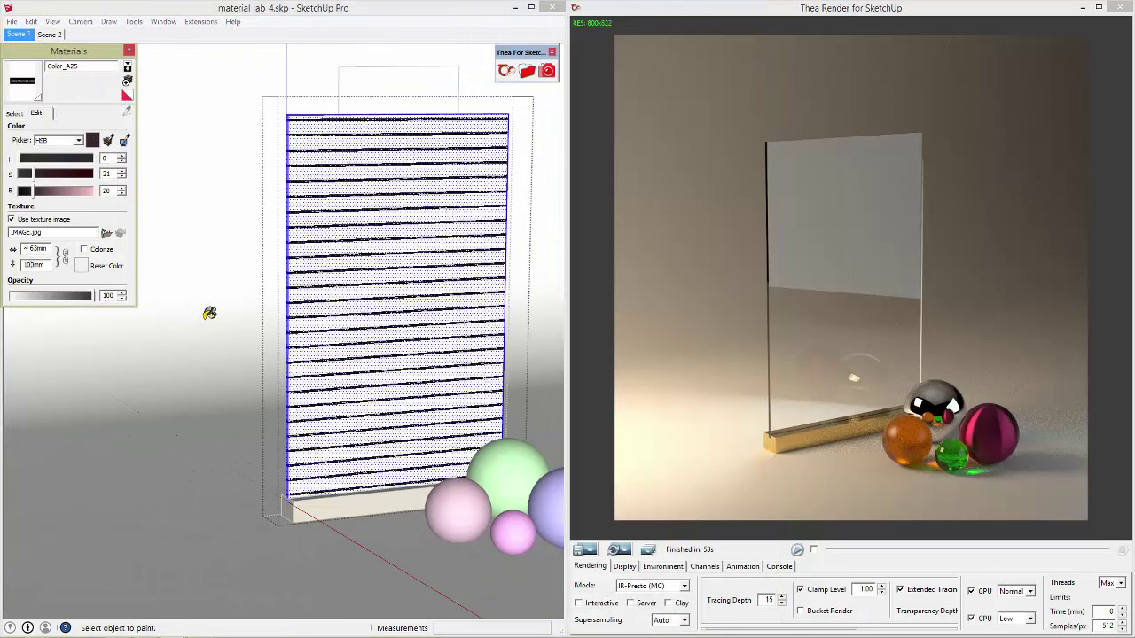
pyautogui.press('Return')
pyautogui.press('space')
# Step: Slide the panel's texture down so one PHUCTRAINING.COM band crosses the middle
pyautogui.rightClick(357, 253)
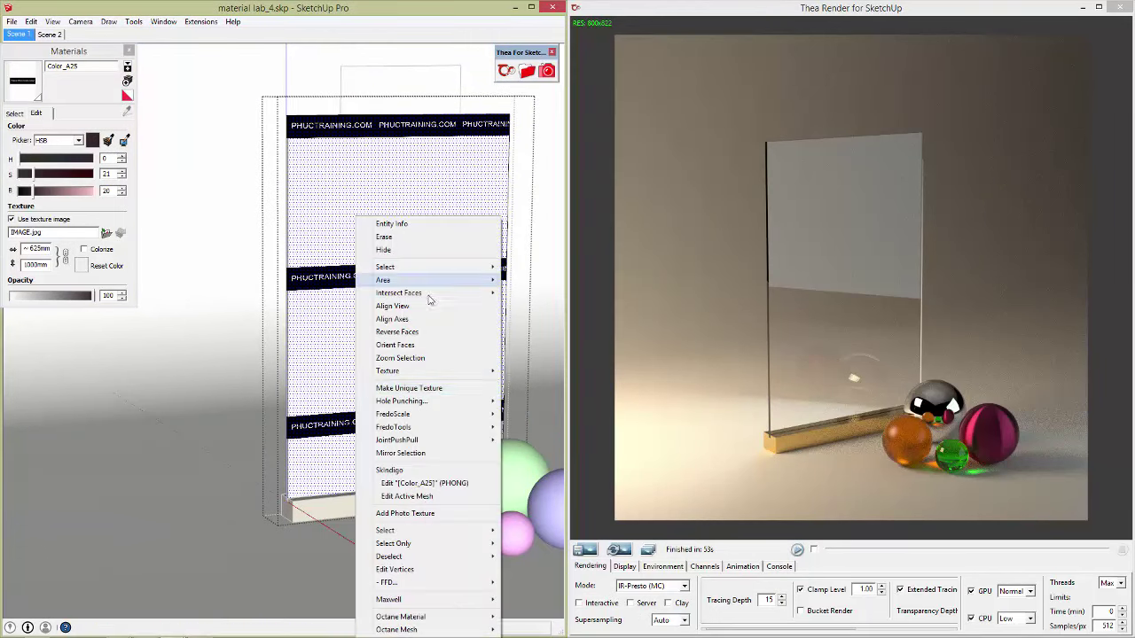
pyautogui.click(525, 370)
pyautogui.scroll(-3, 362, 332)
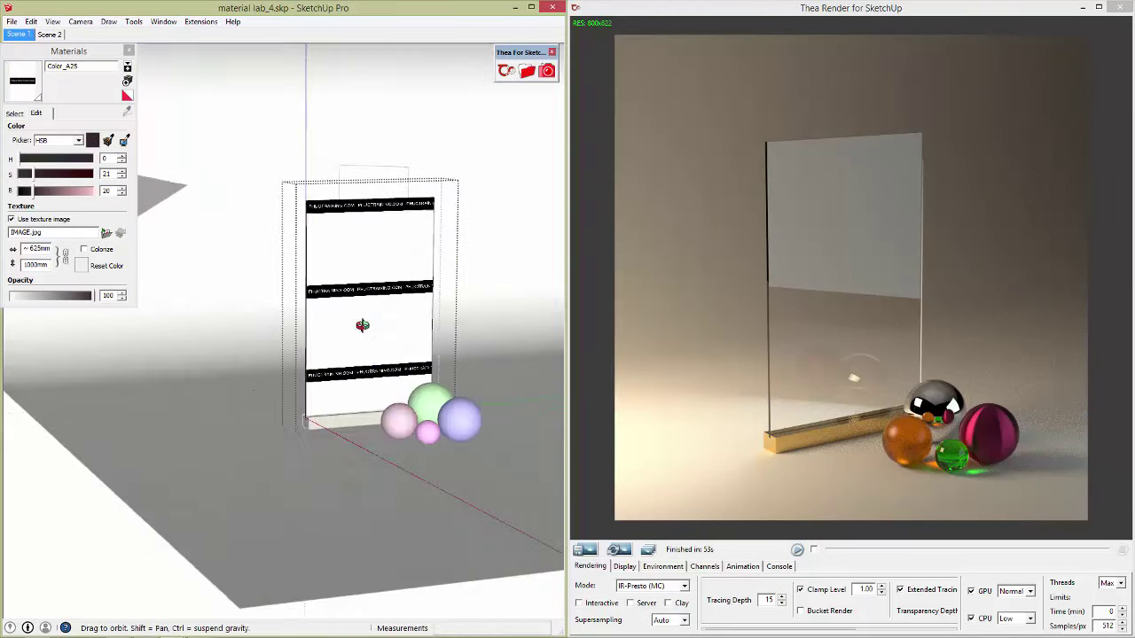
pyautogui.scroll(3, 363, 326)
pyautogui.scroll(2, 293, 333)
pyautogui.scroll(1, 292, 332)
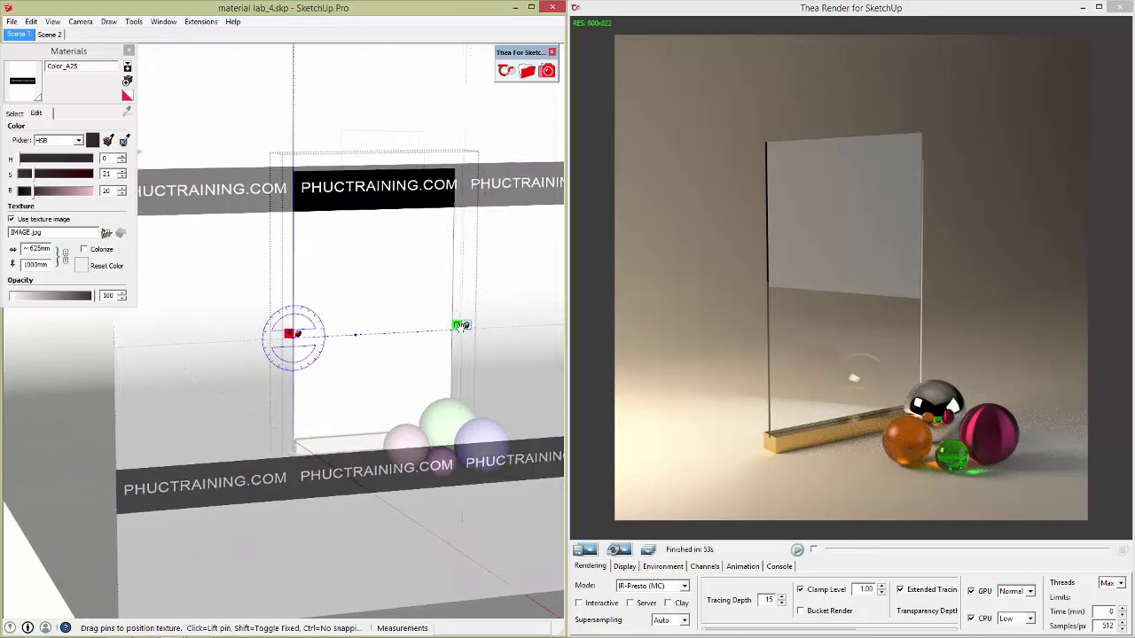
pyautogui.moveTo(410, 329); pyautogui.dragTo(413, 389)
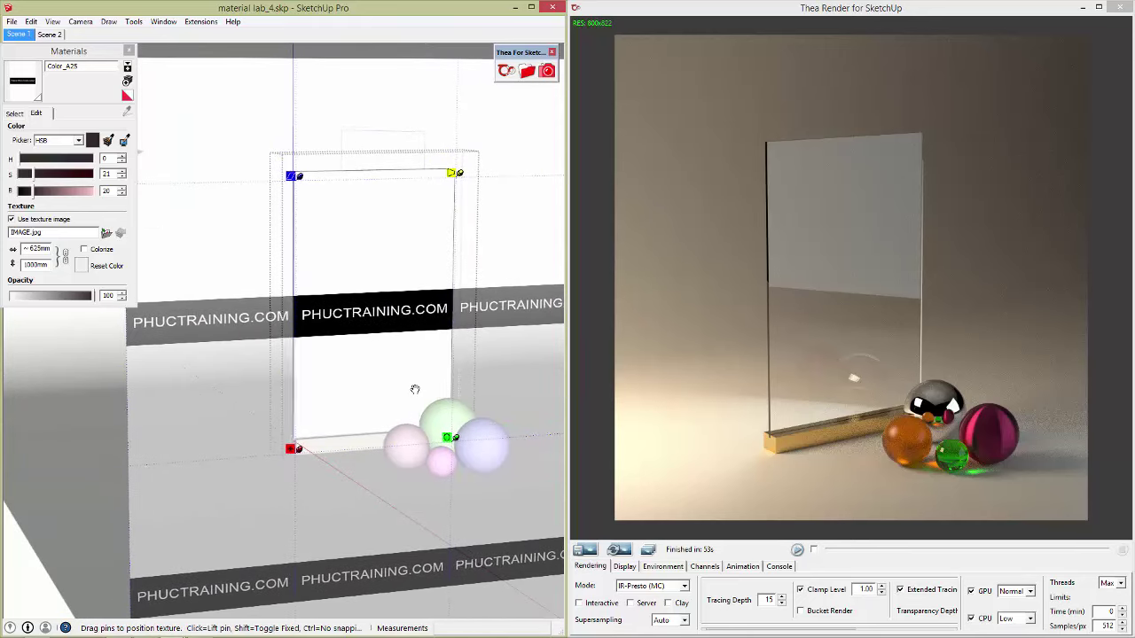
pyautogui.rightClick(378, 277)
pyautogui.click(399, 286)
# Step: Return to the material swatches and inspect the textured panel from another angle
pyautogui.moveTo(399, 286)
pyautogui.mouseDown(button='middle')
pyautogui.moveTo(325, 223)
pyautogui.moveTo(304, 278)
pyautogui.mouseUp(button='middle')
pyautogui.scroll(2, 163, 190)
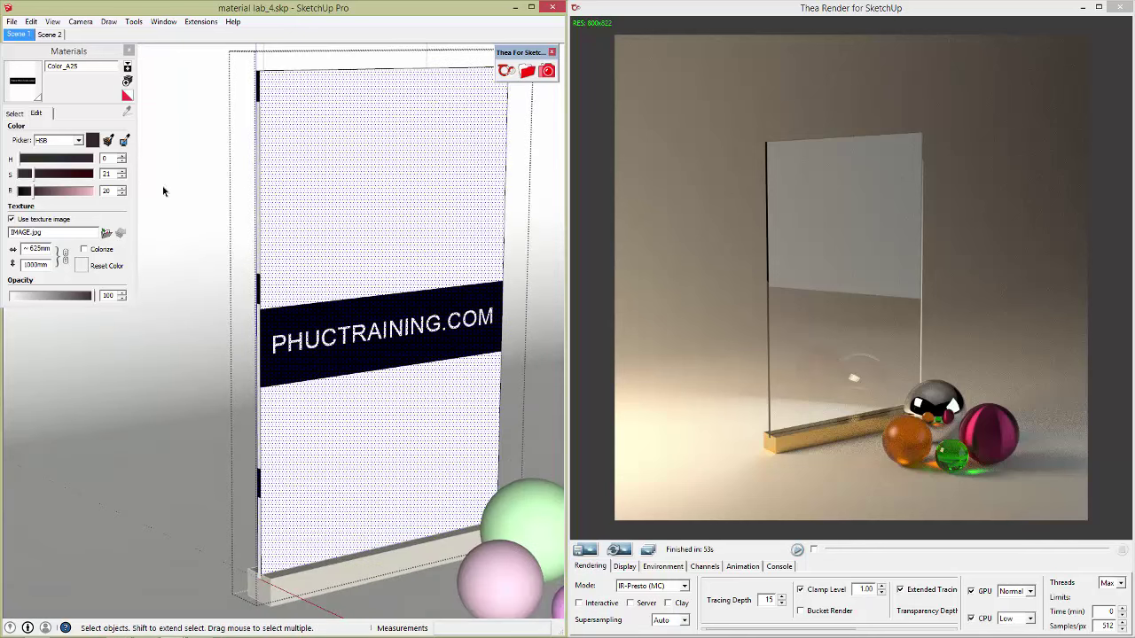
pyautogui.click(14, 114)
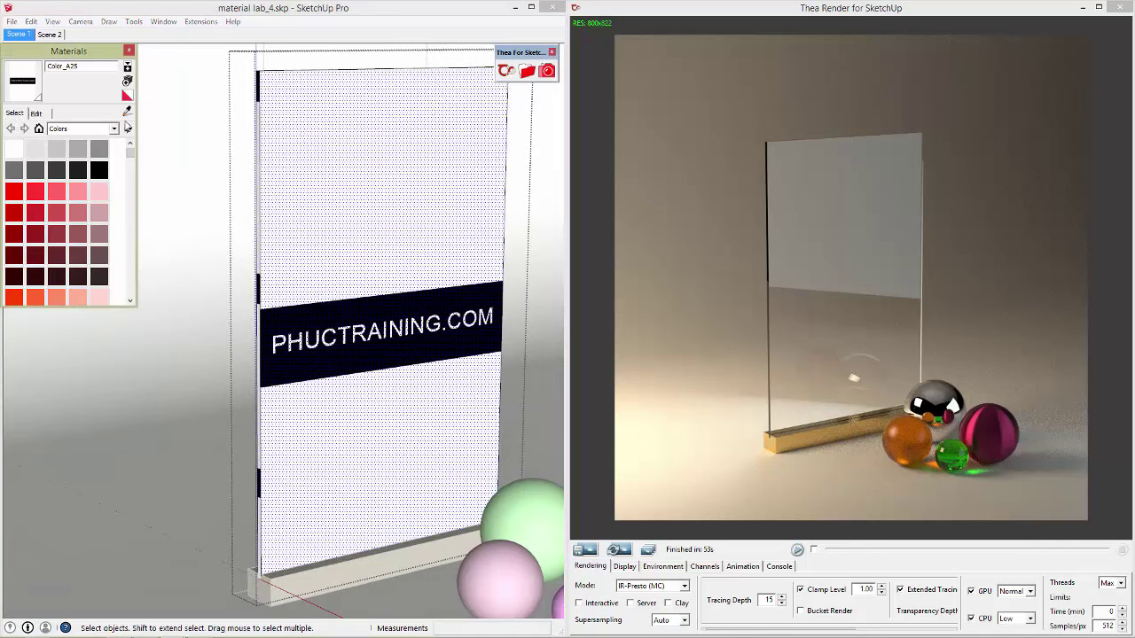
pyautogui.press('space')
pyautogui.click(316, 213)
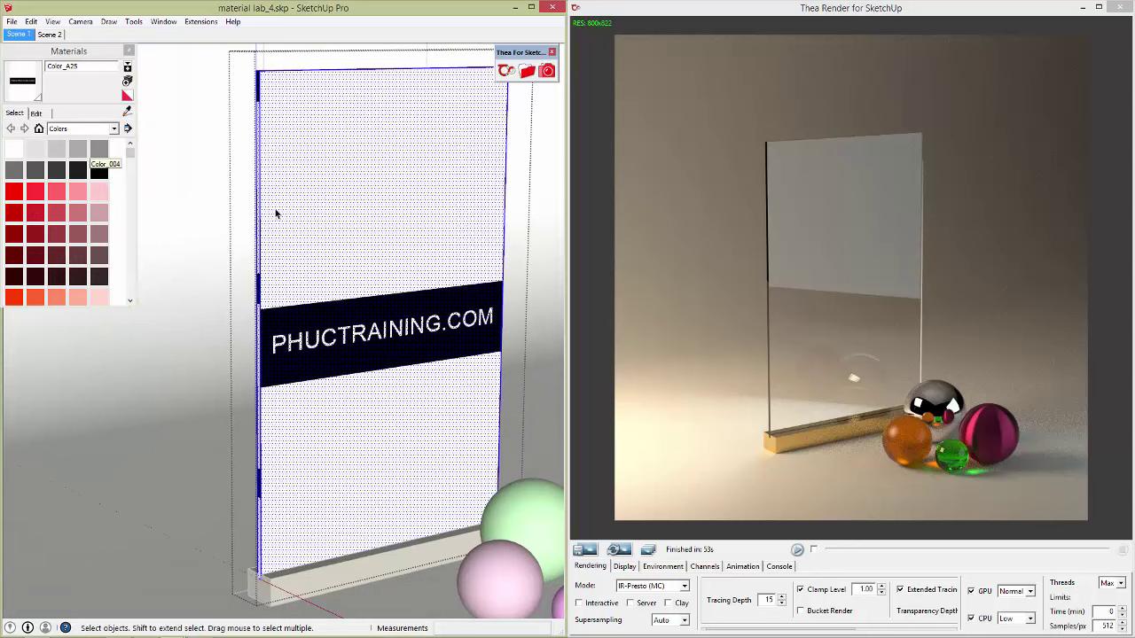
pyautogui.moveTo(324, 239)
pyautogui.mouseDown(button='middle')
pyautogui.moveTo(337, 236)
pyautogui.moveTo(314, 246)
pyautogui.moveTo(585, 284)
pyautogui.moveTo(430, 291)
pyautogui.moveTo(416, 313)
pyautogui.moveTo(588, 263)
pyautogui.moveTo(243, 299)
pyautogui.moveTo(266, 270)
pyautogui.mouseUp(button='middle')
pyautogui.scroll(-3, 266, 269)
pyautogui.scroll(5, 355, 302)
# Step: Leave the panel group, restore the Scene 1 view, and open Thea's settings for Color_A25
pyautogui.press('space')
pyautogui.scroll(-3, 354, 302)
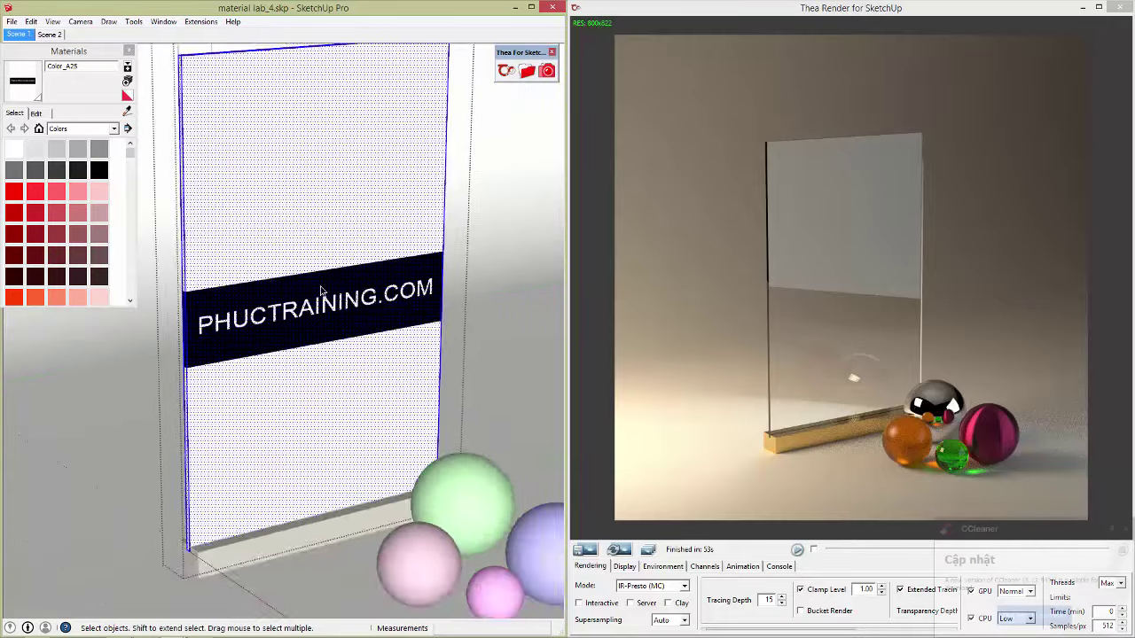
pyautogui.moveTo(355, 301); pyautogui.dragTo(266, 292, button='middle')
pyautogui.click(497, 178)
pyautogui.click(20, 34)
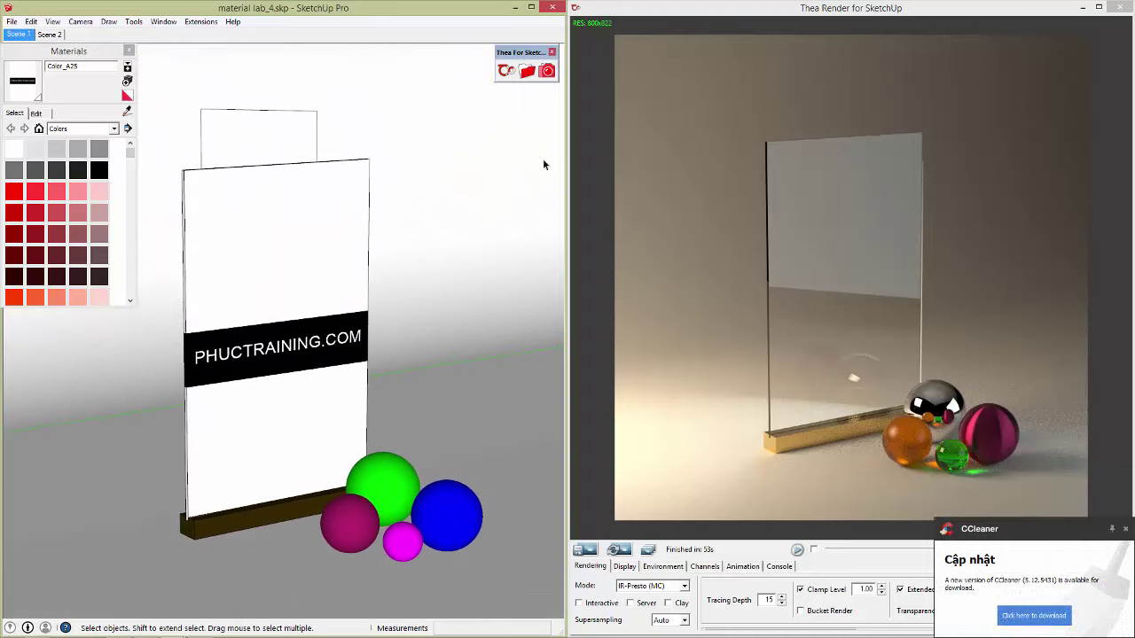
pyautogui.click(506, 71)
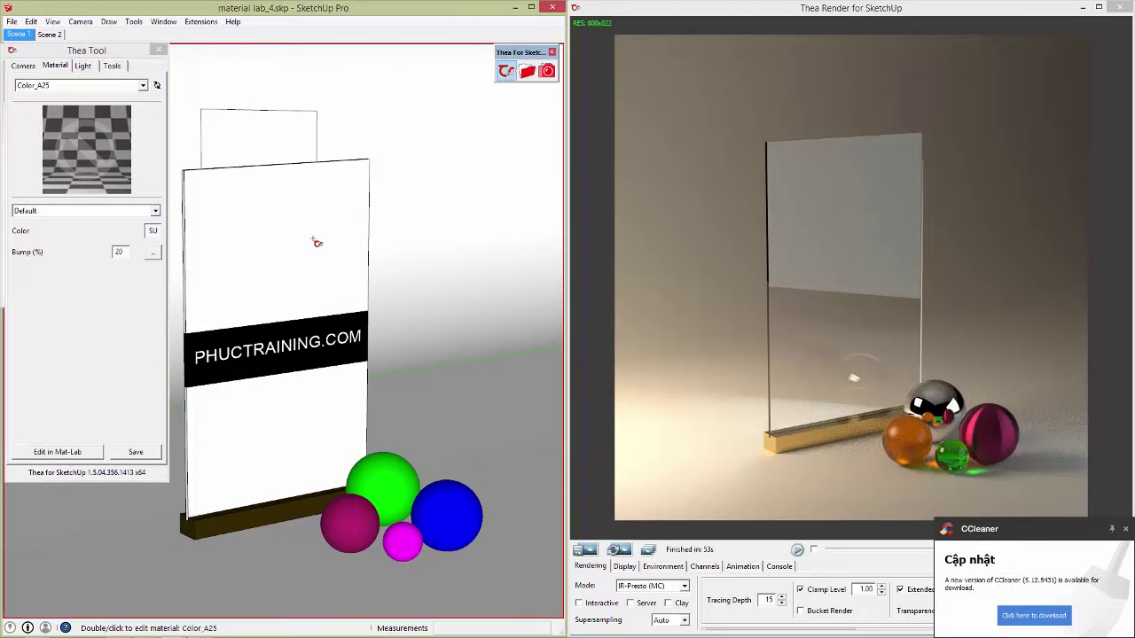
# Step: Open Color_A25 in Thea Material Lab and put the banner image in the first texture layer
pyautogui.doubleClick(317, 242)
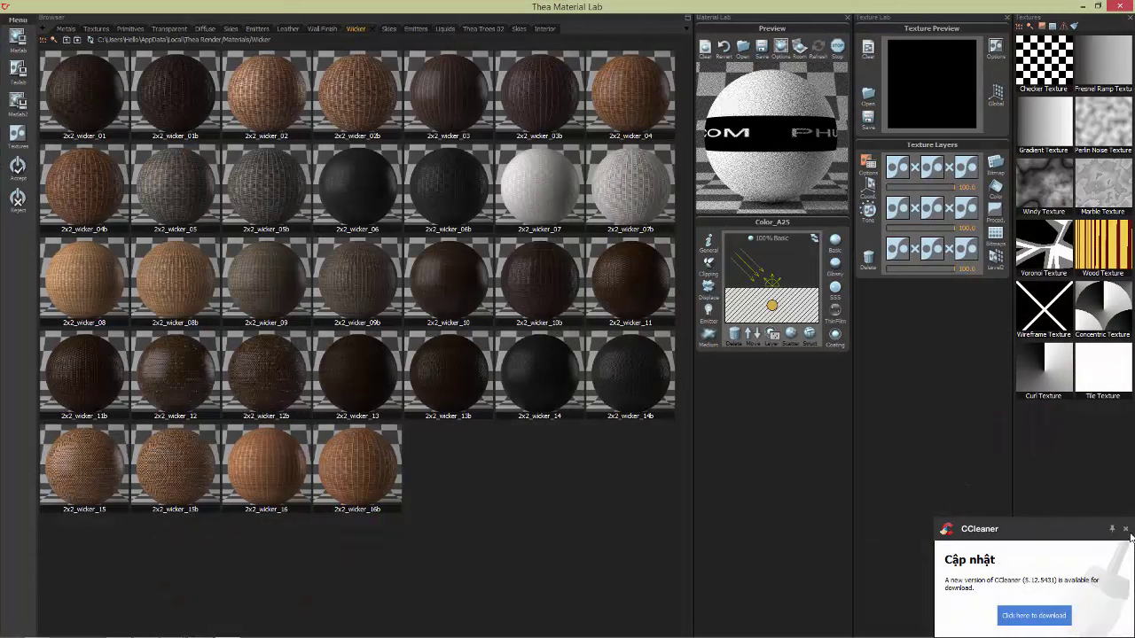
pyautogui.click(1126, 530)
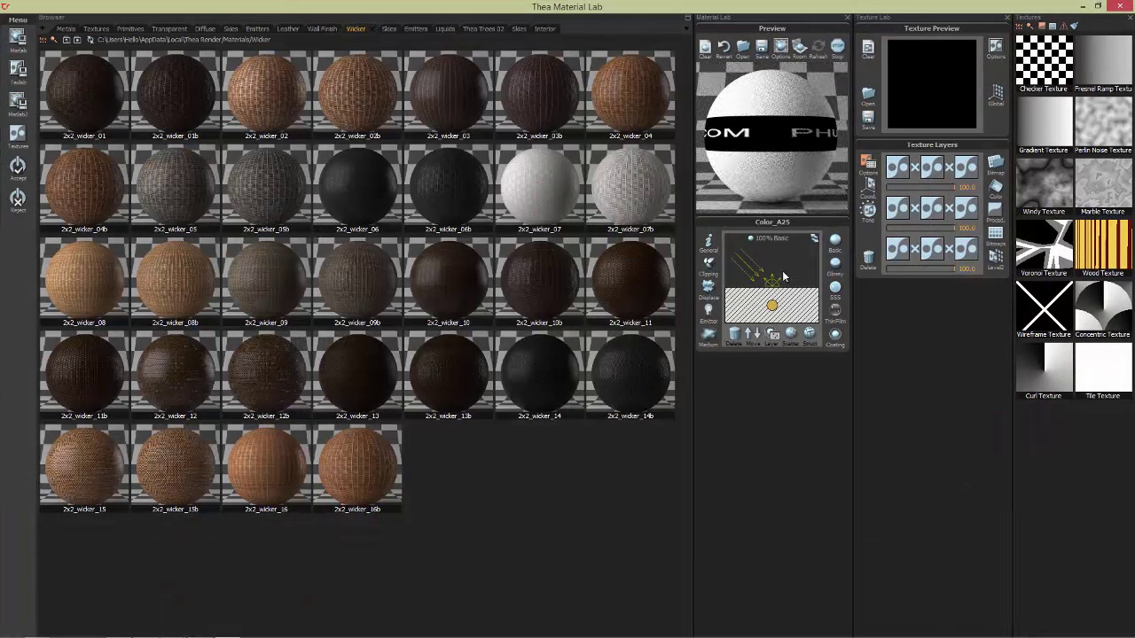
pyautogui.click(792, 334)
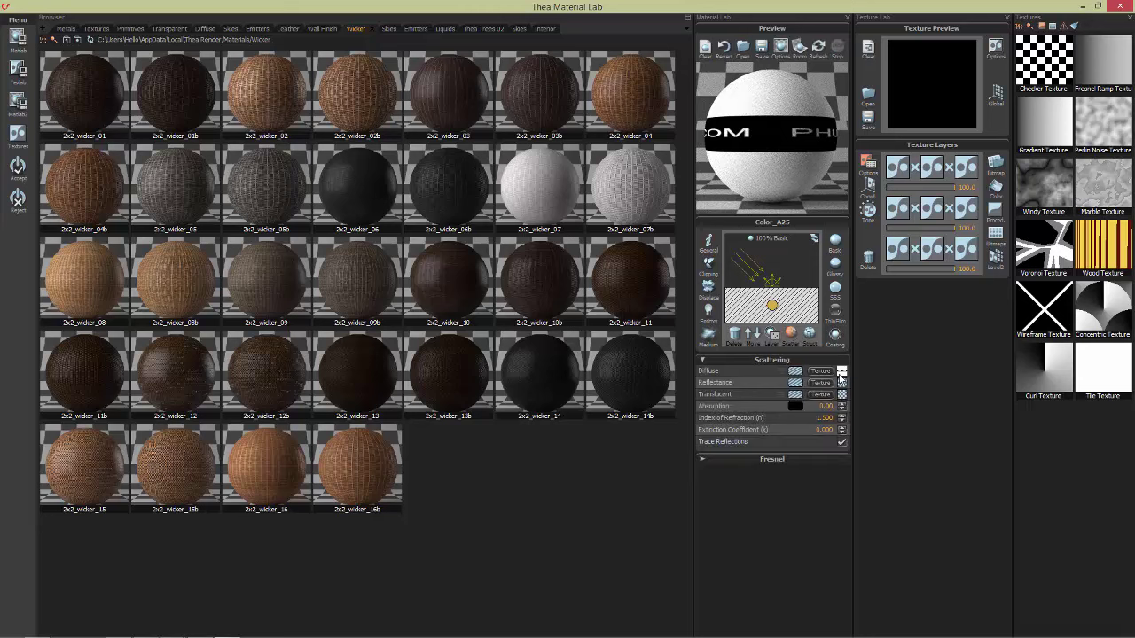
pyautogui.click(841, 373)
pyautogui.click(864, 440)
pyautogui.moveTo(840, 378); pyautogui.dragTo(901, 173)
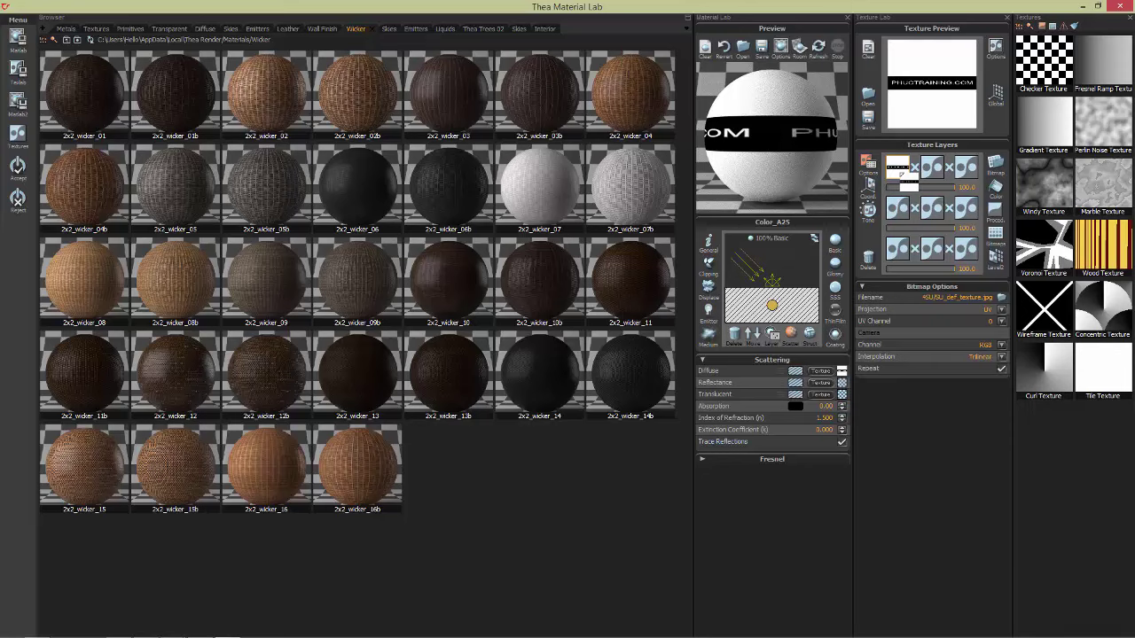
pyautogui.moveTo(396, 5); pyautogui.dragTo(631, 284)
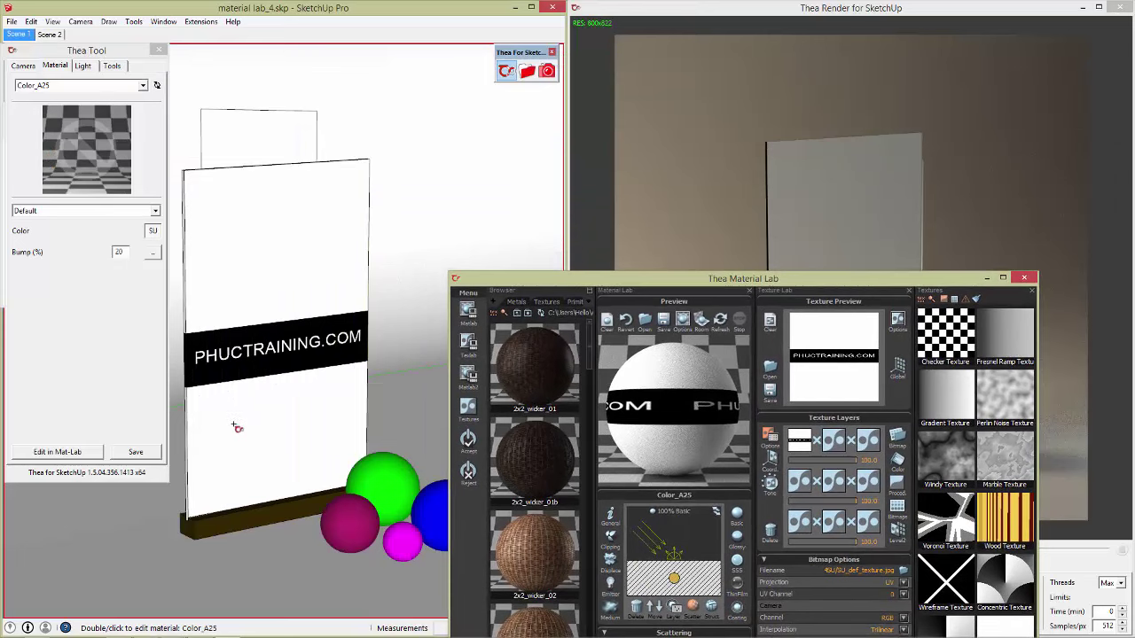
pyautogui.doubleClick(576, 278)
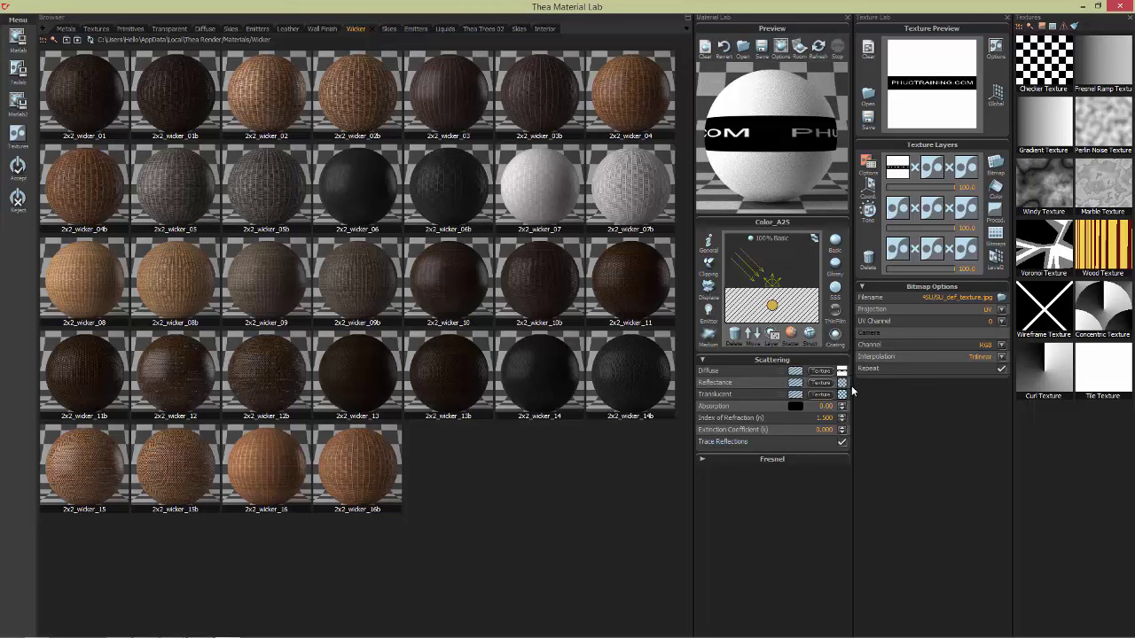
# Step: Replace the Basic layer with a Glossy layer that has white reflectance
pyautogui.click(735, 333)
pyautogui.click(835, 263)
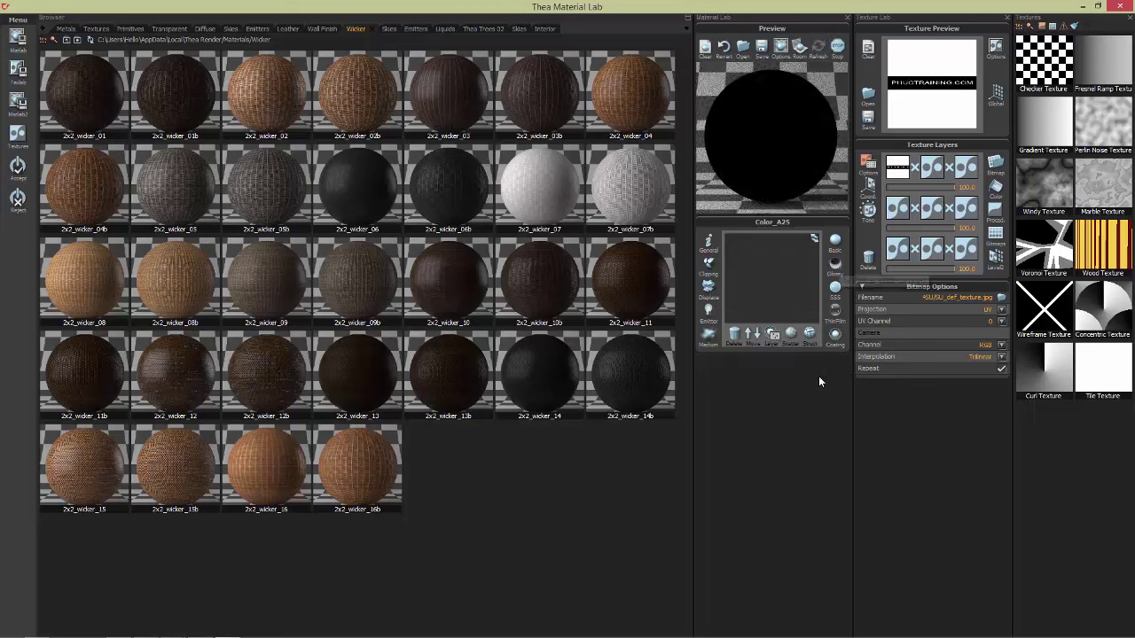
pyautogui.click(818, 382)
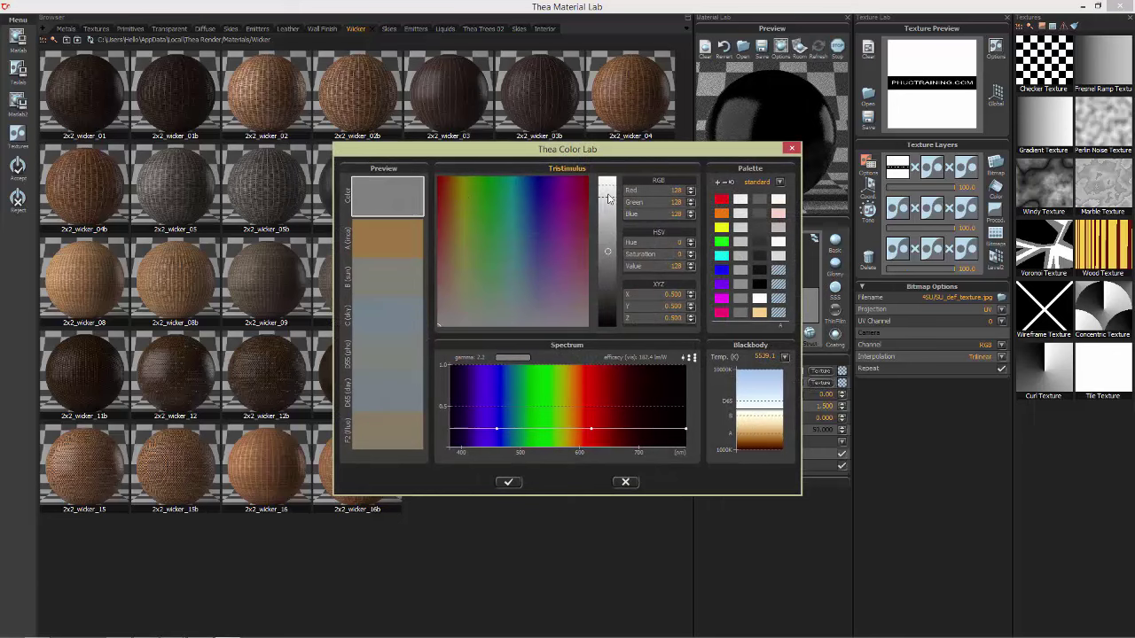
pyautogui.click(612, 204)
pyautogui.click(508, 481)
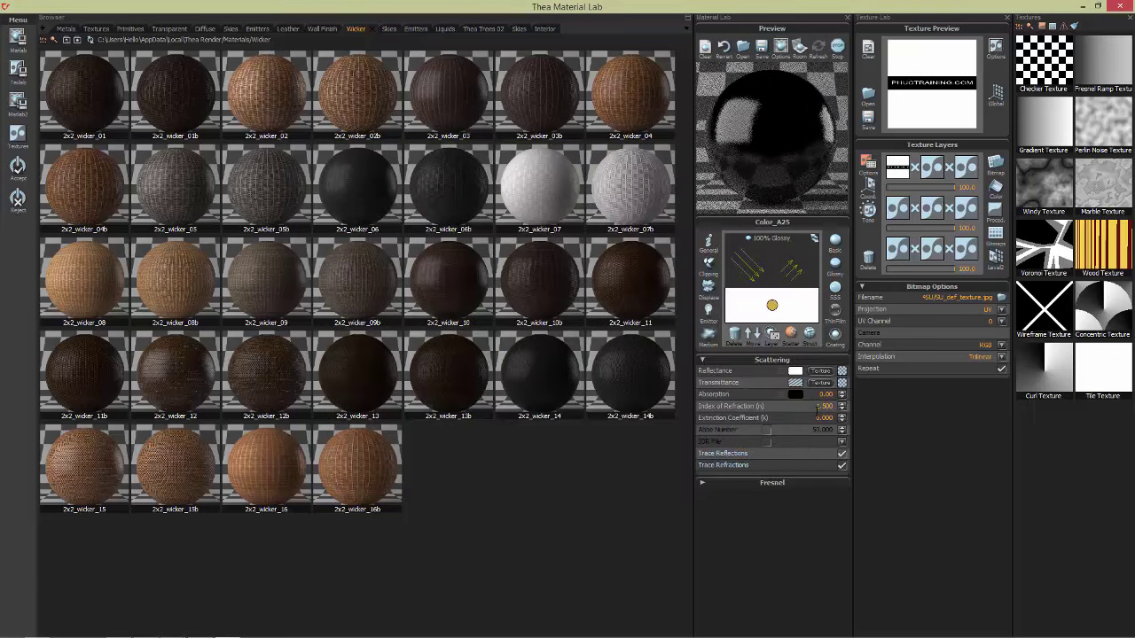
# Step: Set the Glossy layer's transmittance colour to pure white and show its structure settings
pyautogui.click(796, 394)
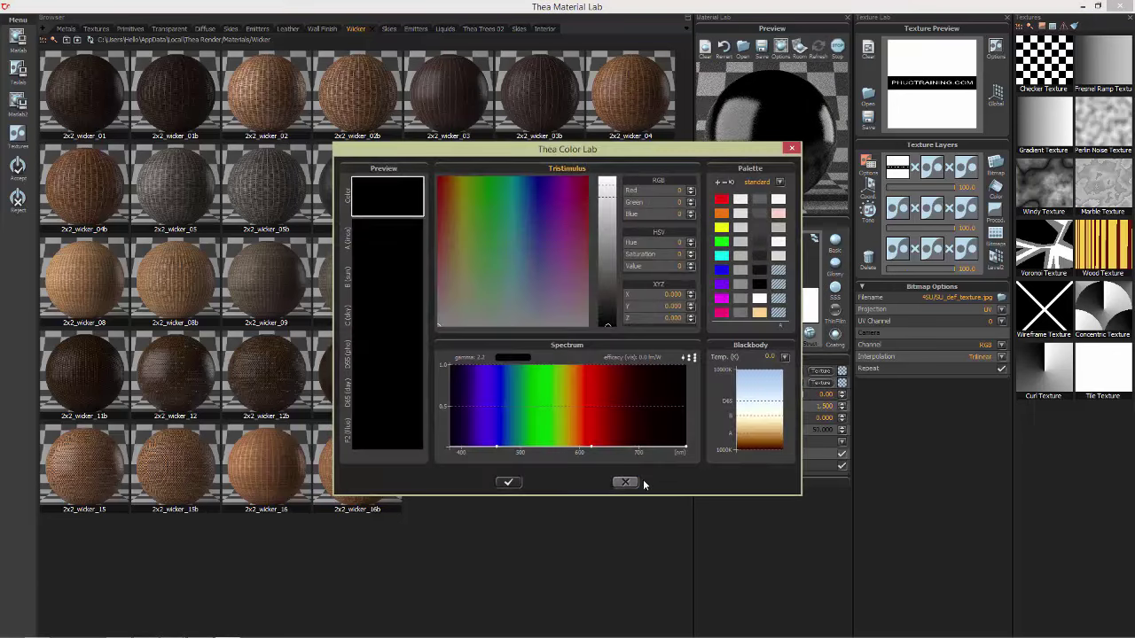
pyautogui.click(625, 481)
pyautogui.click(796, 394)
pyautogui.click(606, 214)
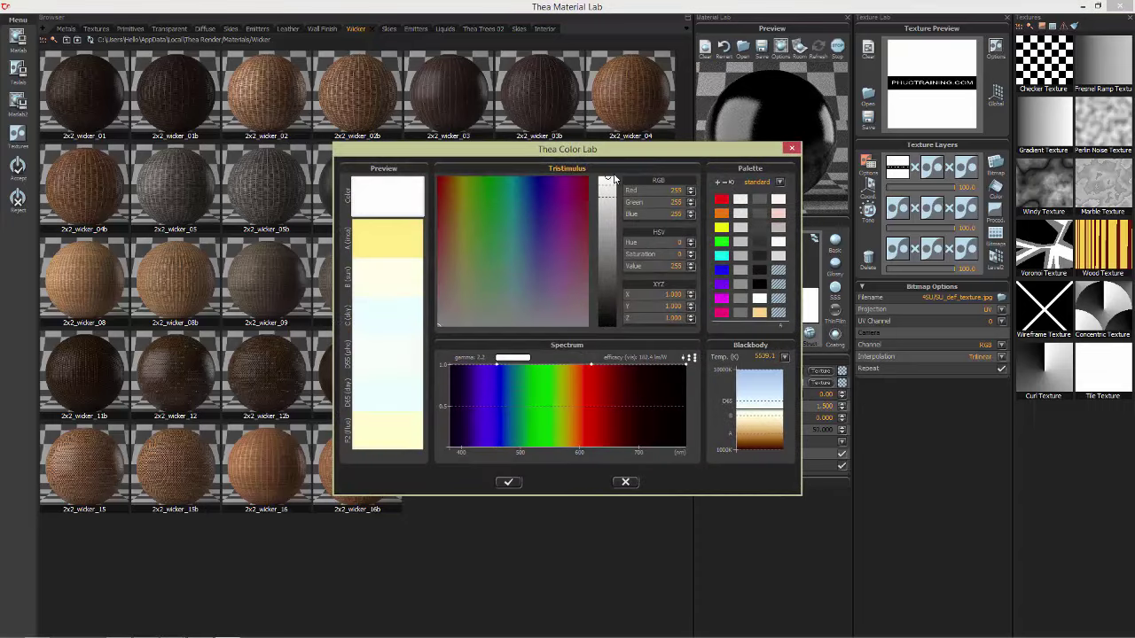
pyautogui.click(508, 482)
pyautogui.click(807, 333)
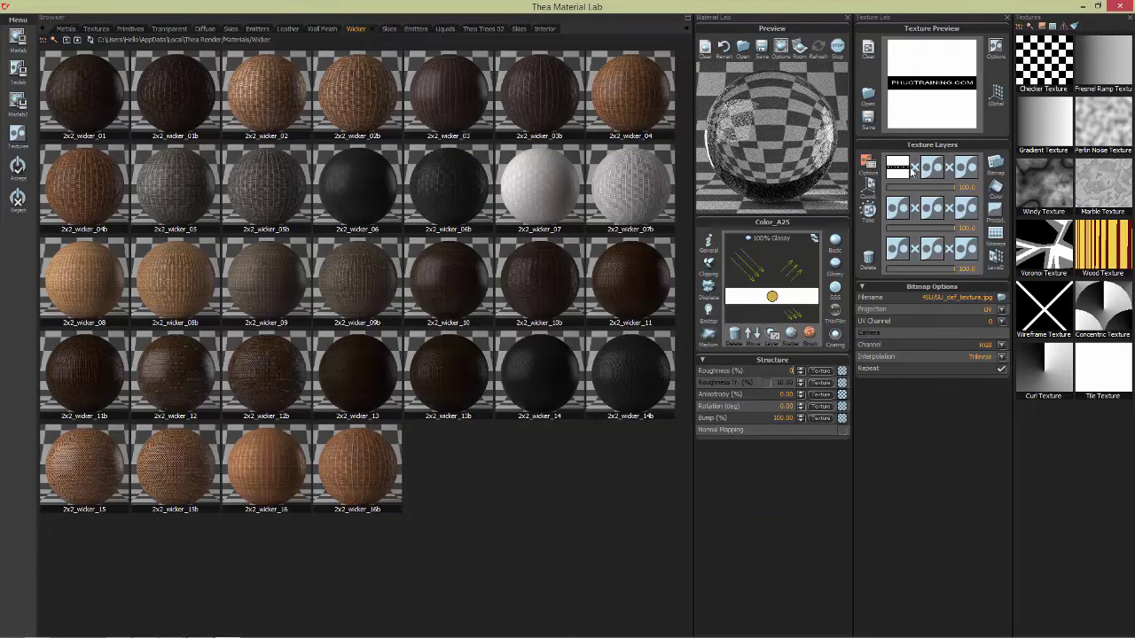
# Step: Drive the glass roughness with the inverted PHUCTRAINING.COM texture and accept the material
pyautogui.click(842, 374)
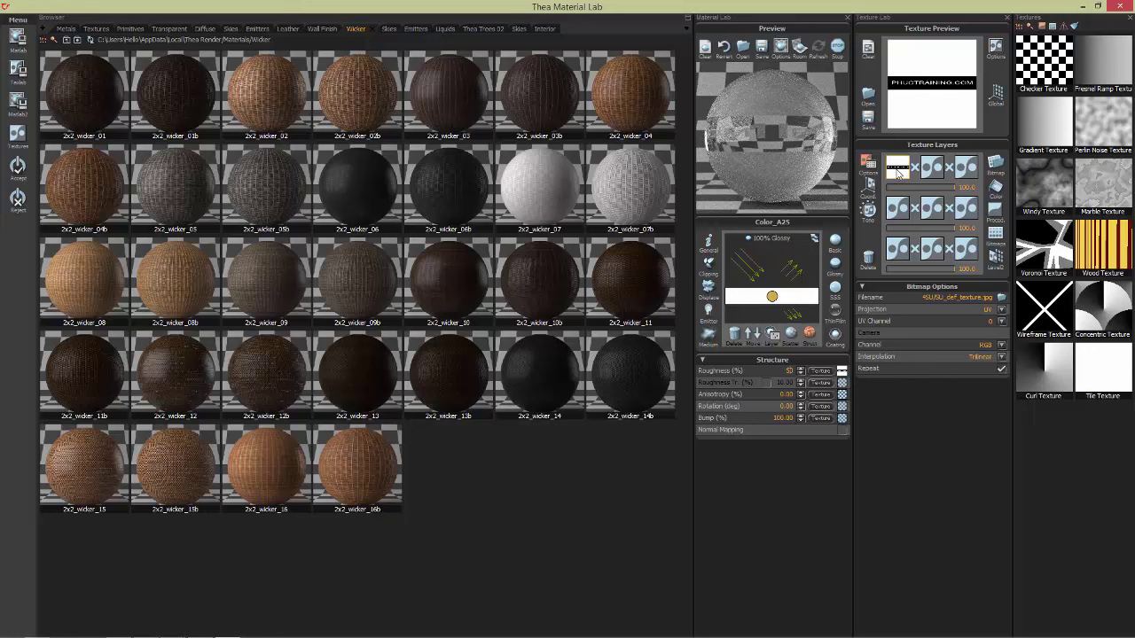
pyautogui.click(868, 211)
pyautogui.click(1001, 299)
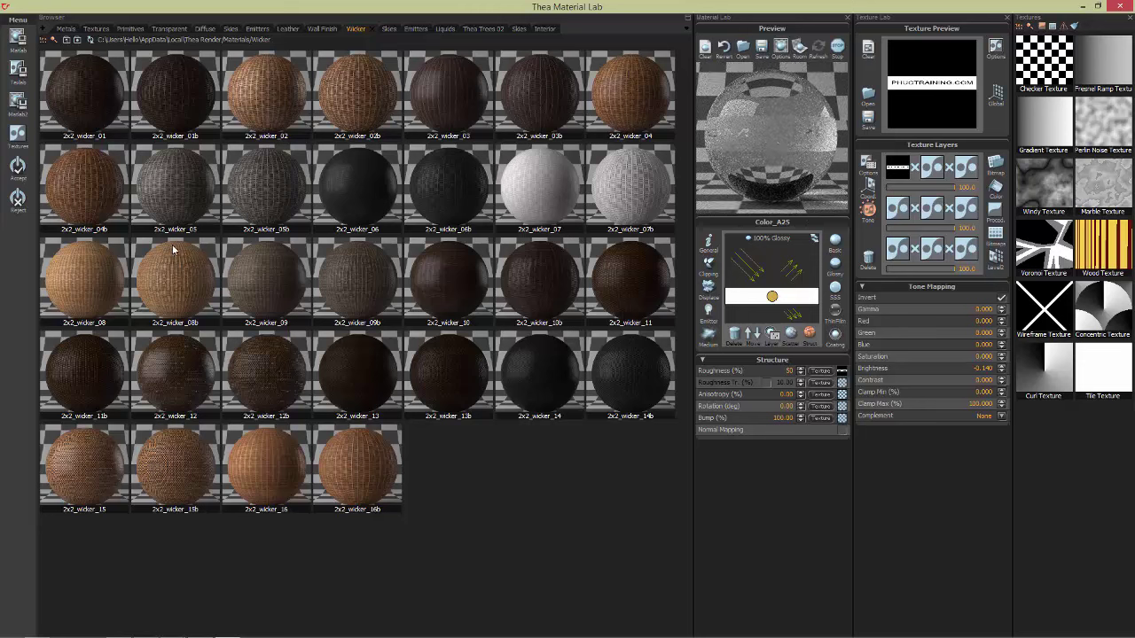
pyautogui.click(20, 168)
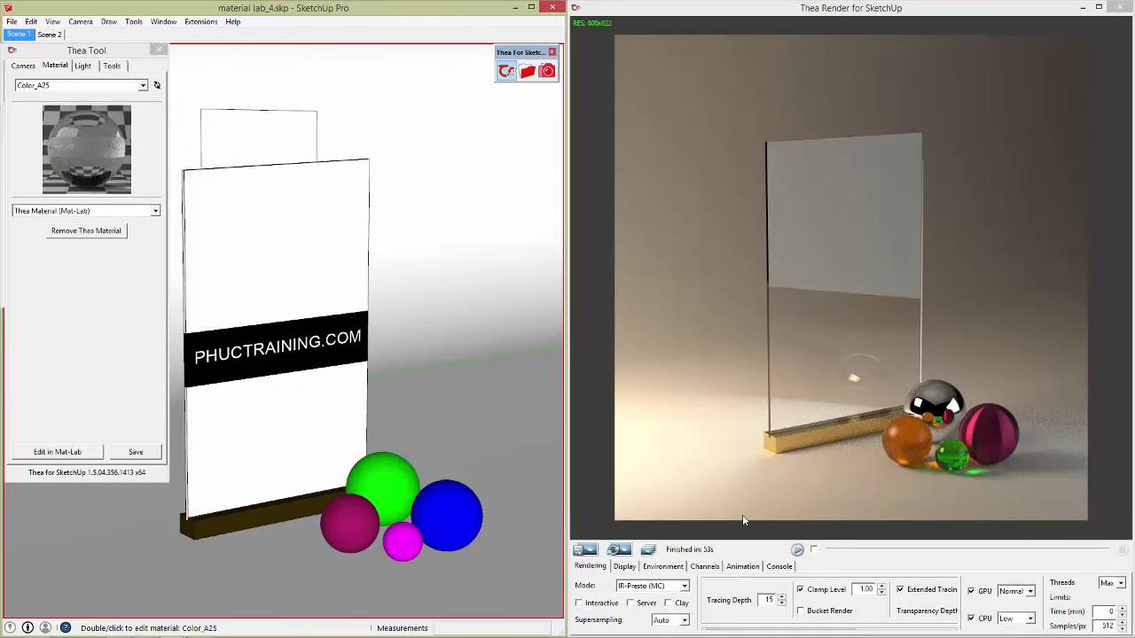
# Step: Assign the Mat-Lab glass to Color_A25, enable Interactive rendering, and restart the Thea render
pyautogui.click(797, 550)
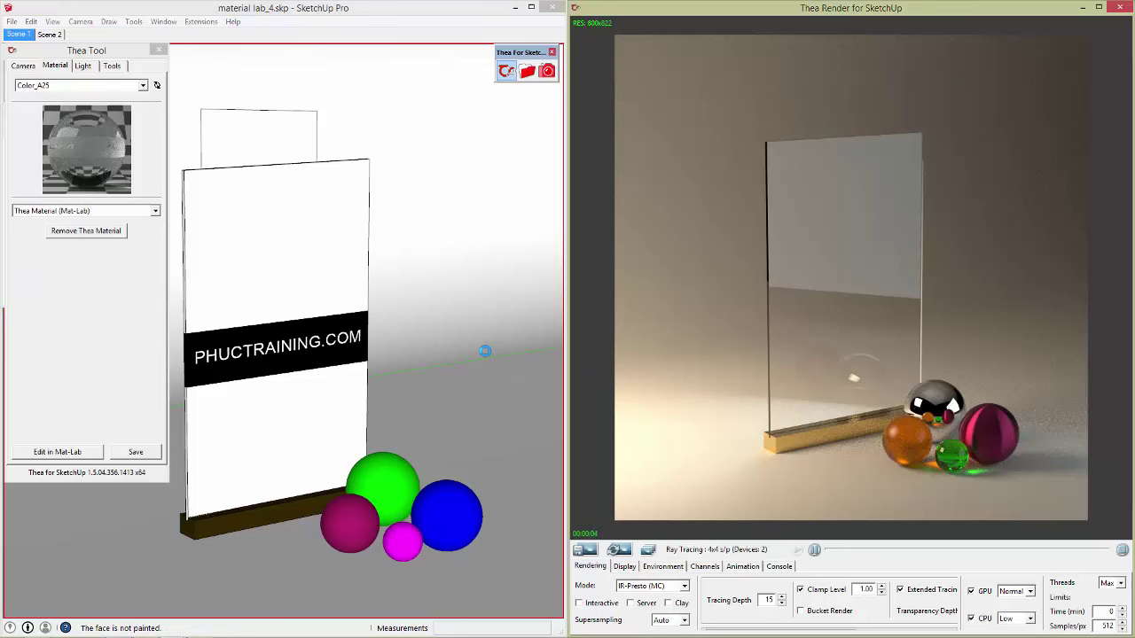
pyautogui.click(600, 606)
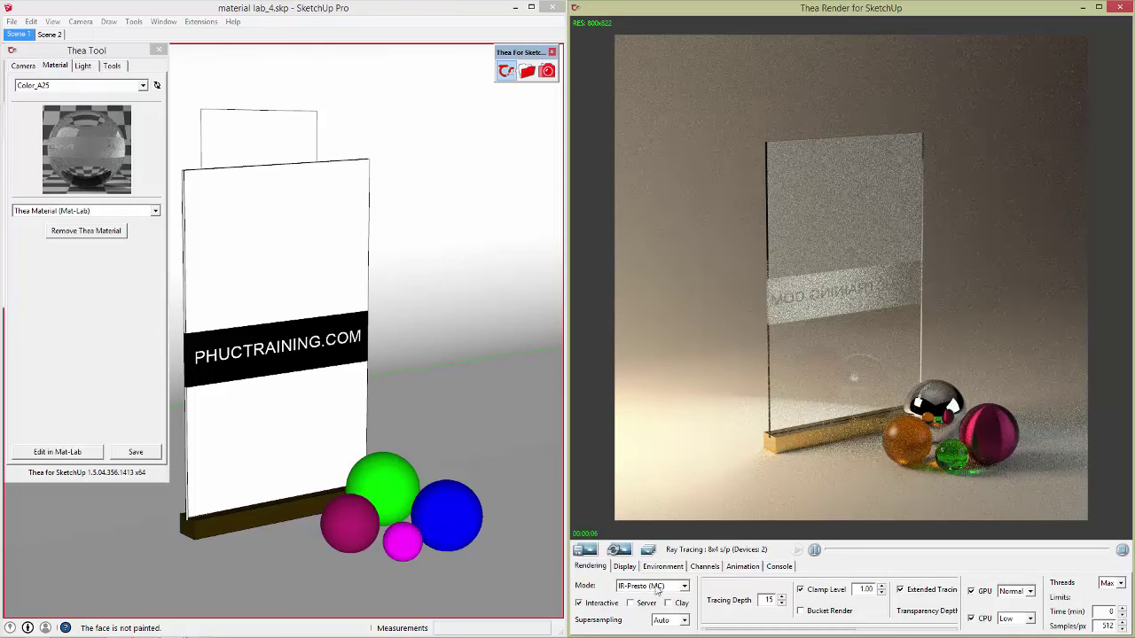
pyautogui.click(1119, 548)
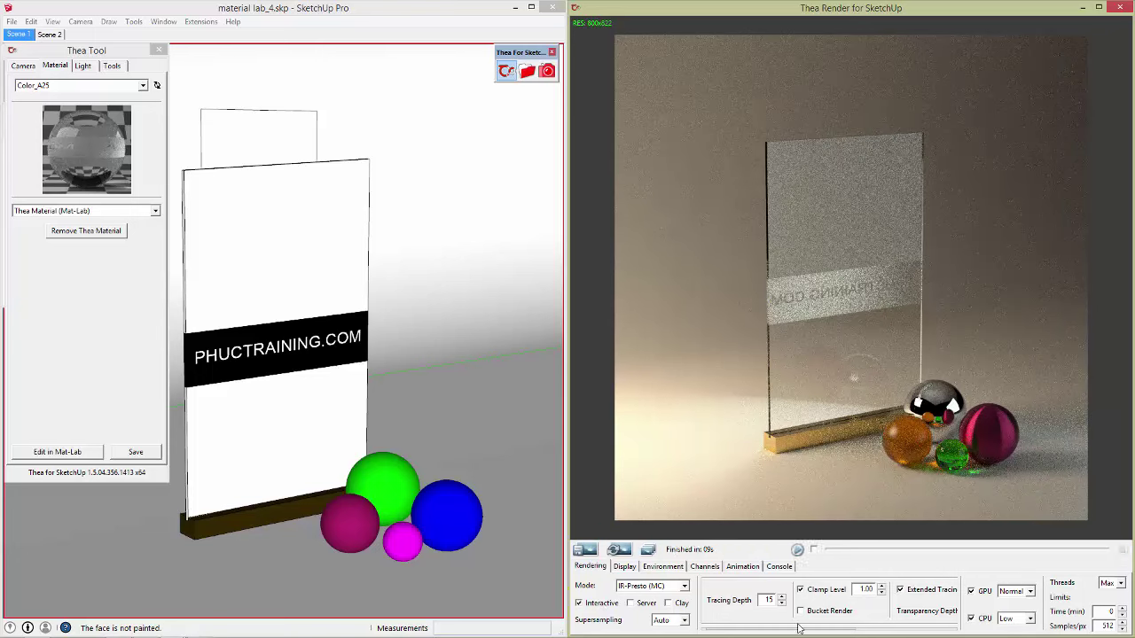
pyautogui.click(799, 551)
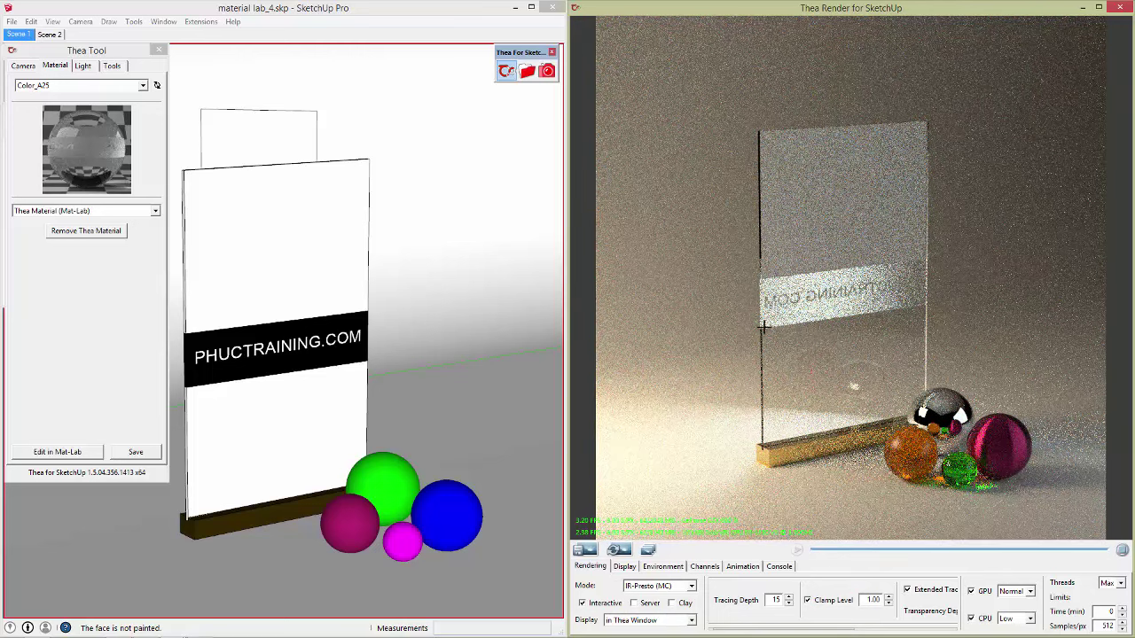
pyautogui.click(1123, 552)
pyautogui.scroll(-2, 446, 373)
pyautogui.scroll(3, 476, 350)
# Step: Set the sign's banner texture to Projected mapping
pyautogui.scroll(4, 396, 393)
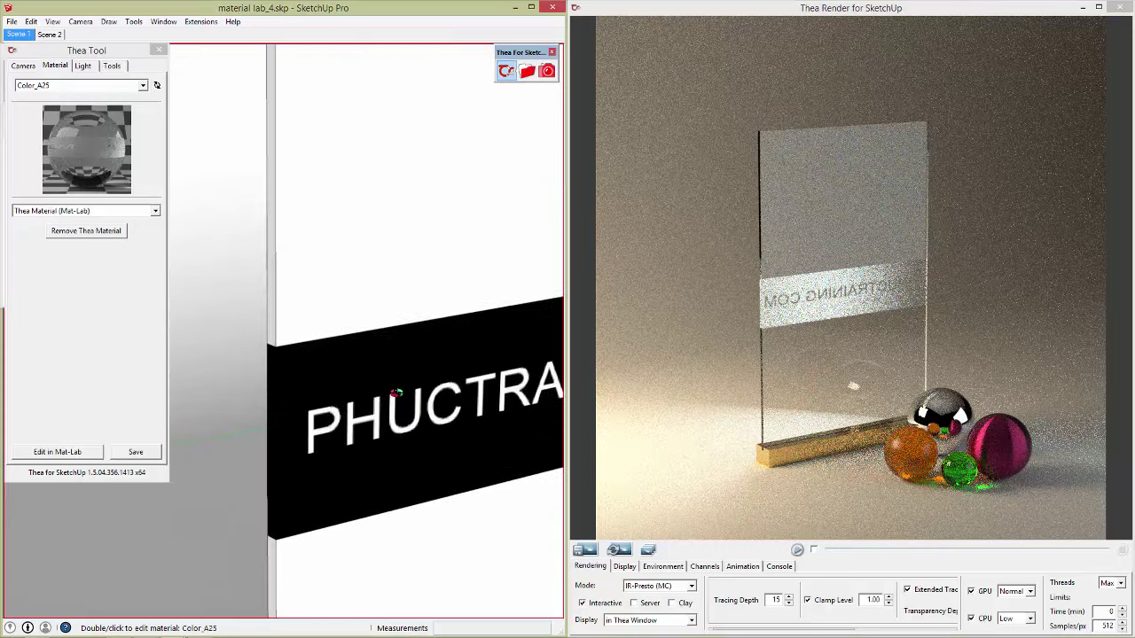
pyautogui.moveTo(397, 393)
pyautogui.mouseDown(button='middle')
pyautogui.moveTo(699, 411)
pyautogui.moveTo(317, 375)
pyautogui.mouseUp(button='middle')
pyautogui.scroll(-2, 317, 375)
pyautogui.scroll(-2, 367, 380)
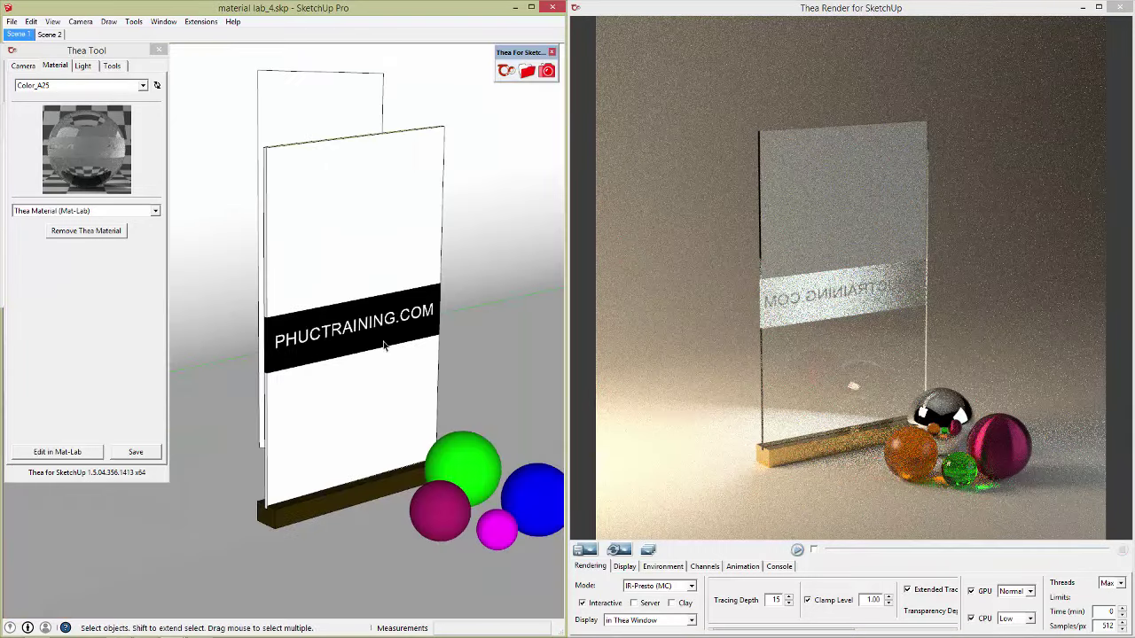
pyautogui.click(384, 346)
pyautogui.rightClick(356, 355)
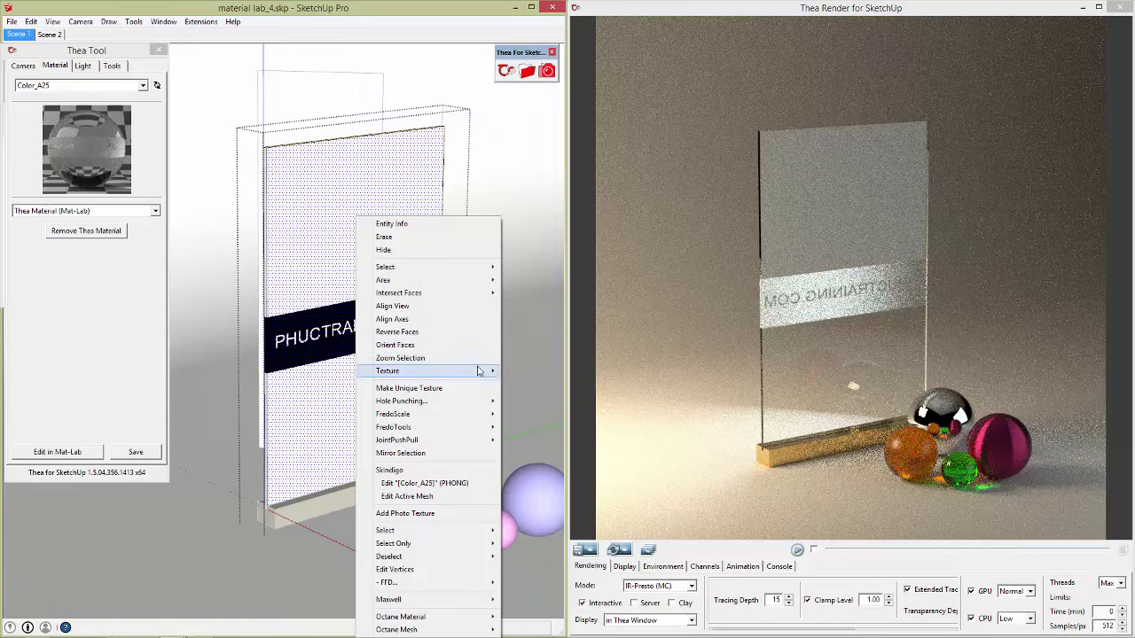
pyautogui.moveTo(387, 371)
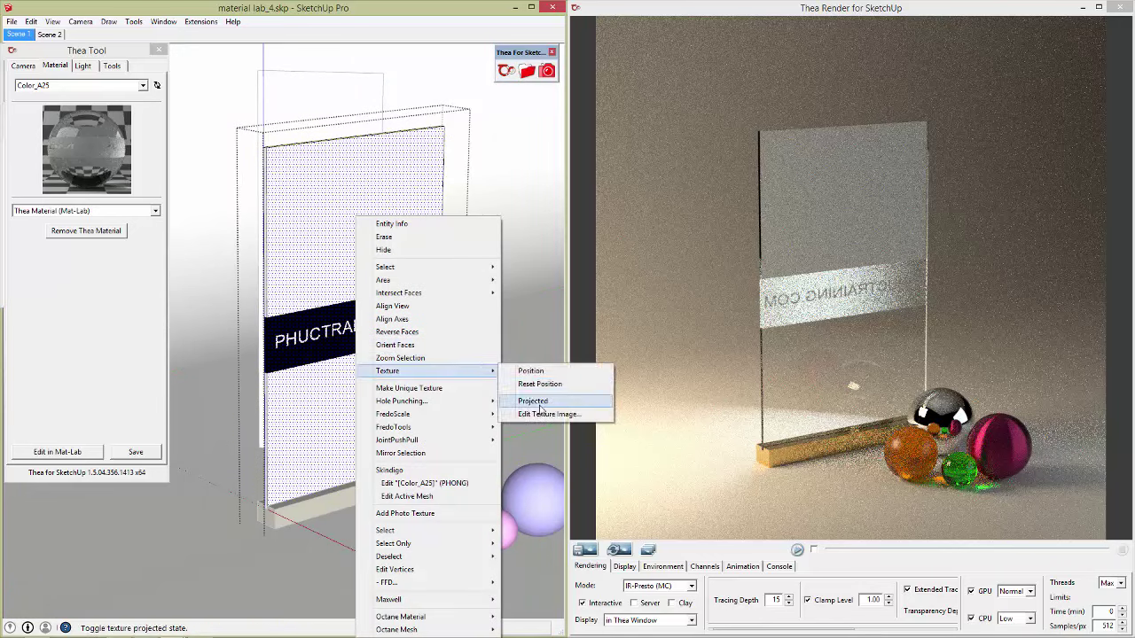
pyautogui.click(540, 409)
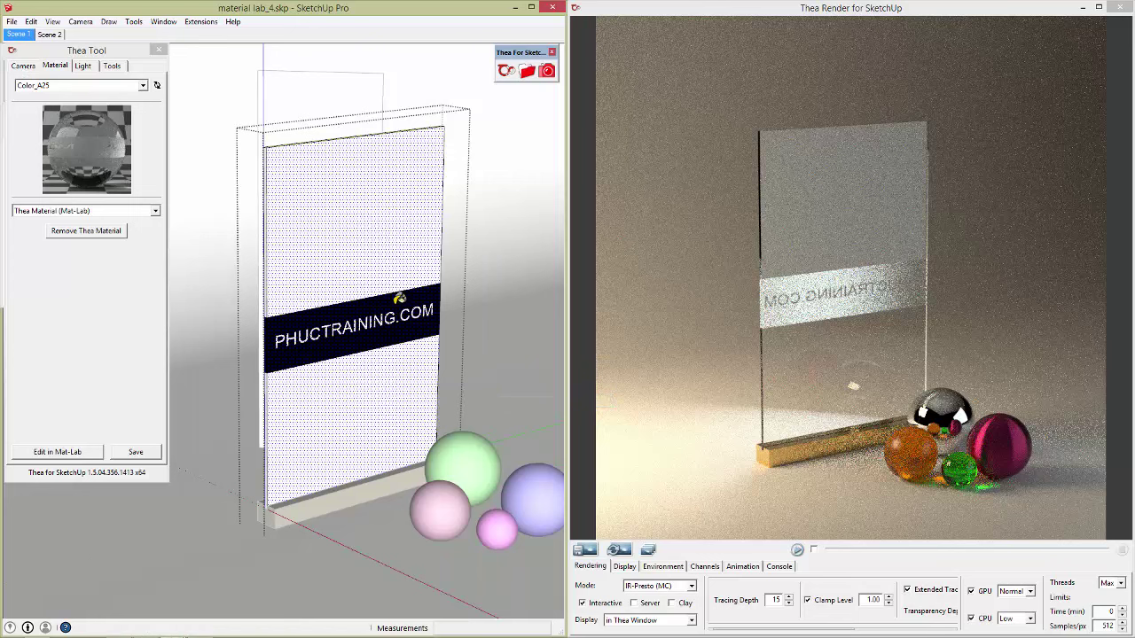
# Step: Sample the sign panel's material with the eyedropper and orbit to check its back side
pyautogui.press('b')
pyautogui.press('alt')
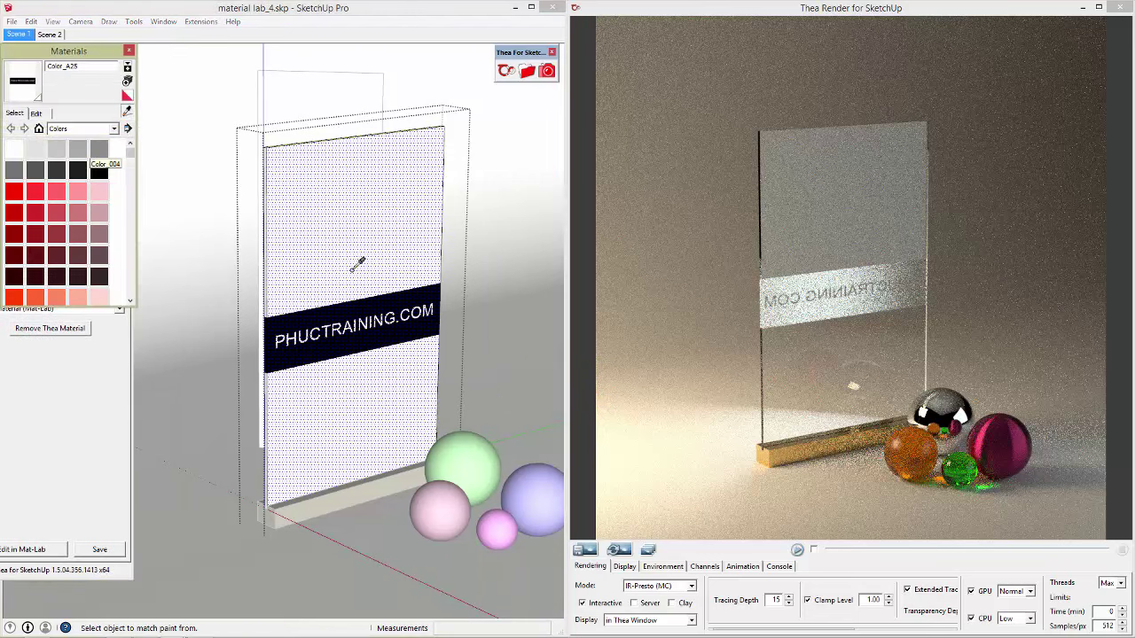
pyautogui.click(356, 264)
pyautogui.press('space')
pyautogui.click(346, 249)
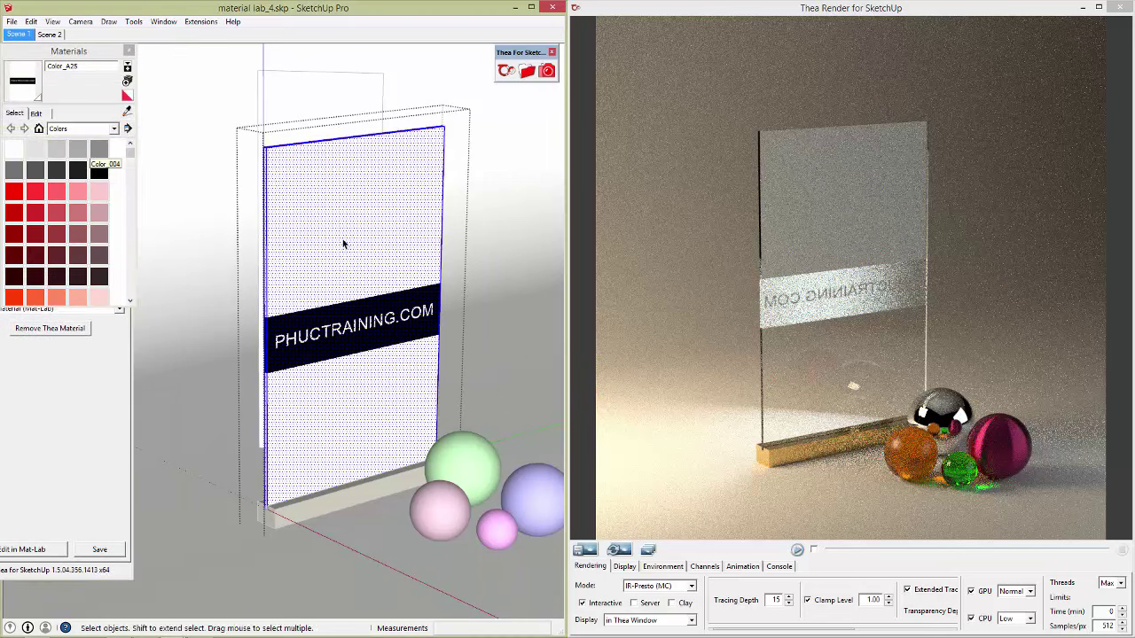
pyautogui.scroll(5, 341, 226)
pyautogui.moveTo(540, 317); pyautogui.dragTo(192, 315, button='middle')
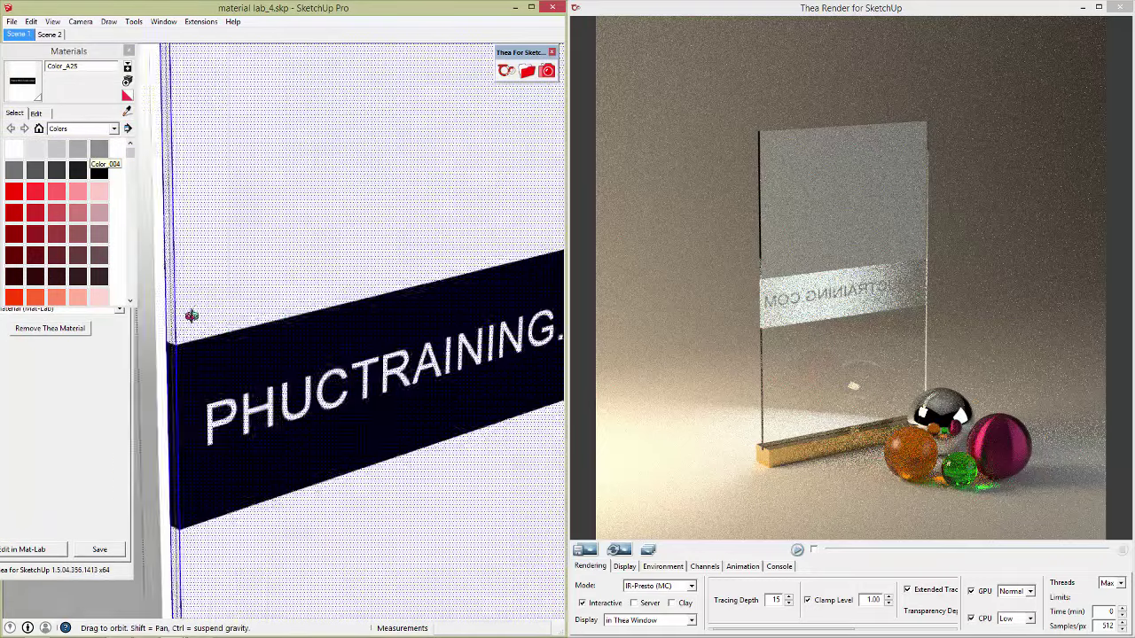
pyautogui.scroll(-3, 420, 320)
pyautogui.scroll(-2, 352, 350)
pyautogui.scroll(3, 354, 329)
pyautogui.scroll(3, 378, 373)
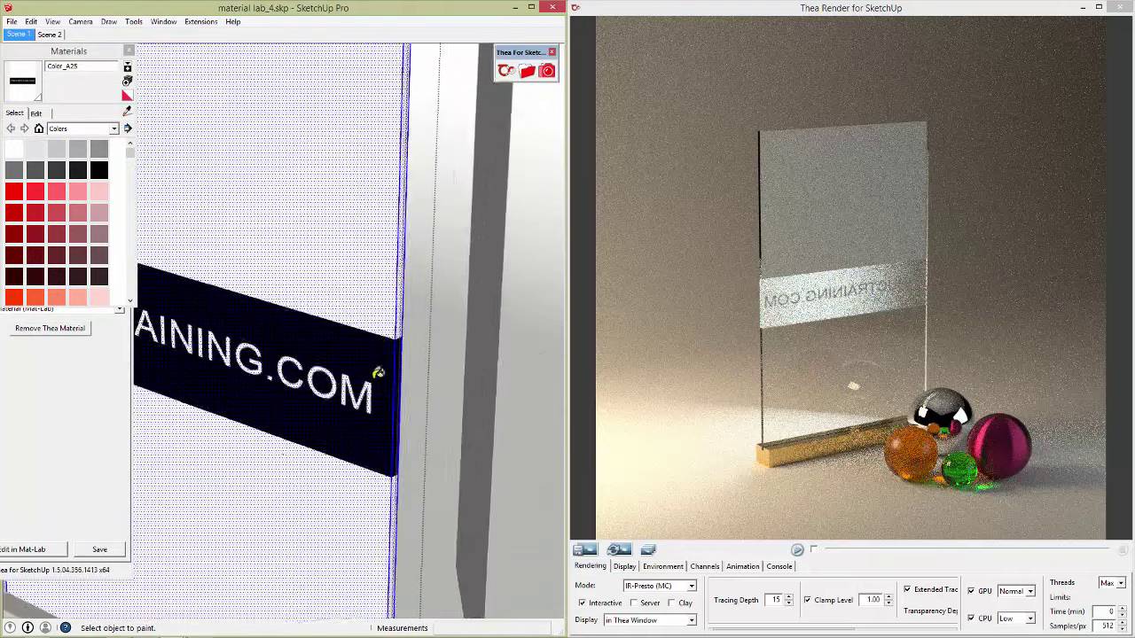
pyautogui.moveTo(377, 373)
pyautogui.mouseDown(button='middle')
pyautogui.moveTo(132, 375)
pyautogui.moveTo(363, 322)
pyautogui.moveTo(114, 342)
pyautogui.moveTo(71, 328)
pyautogui.moveTo(284, 317)
pyautogui.moveTo(425, 284)
pyautogui.mouseUp(button='middle')
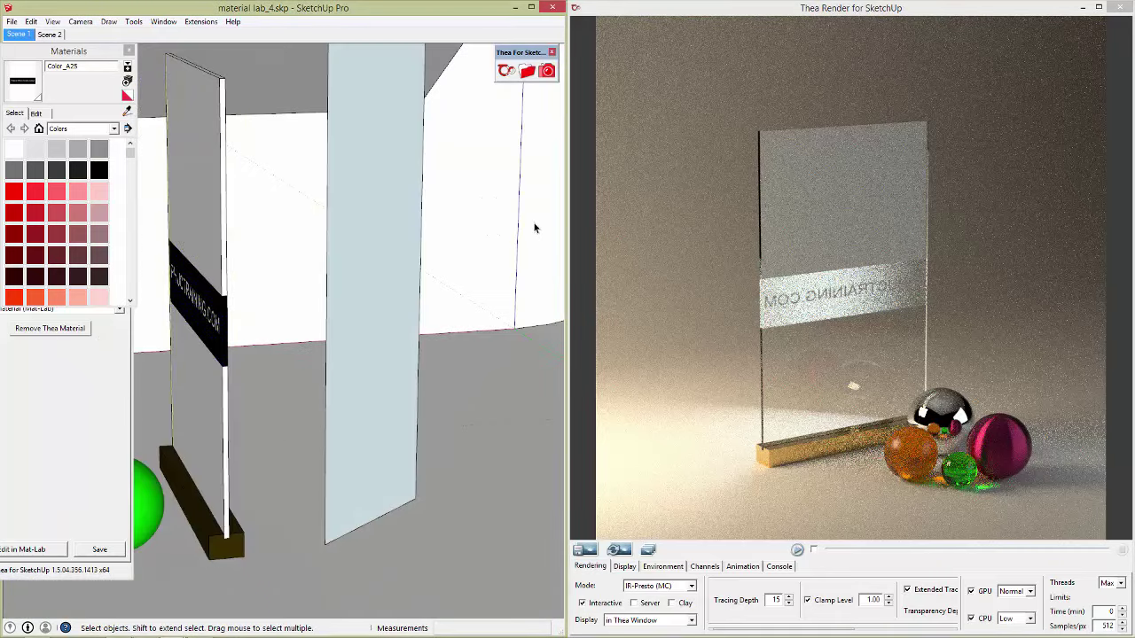
# Step: Reopen Thea's material settings, return to Scene 1, and restart the render
pyautogui.click(129, 51)
pyautogui.click(20, 34)
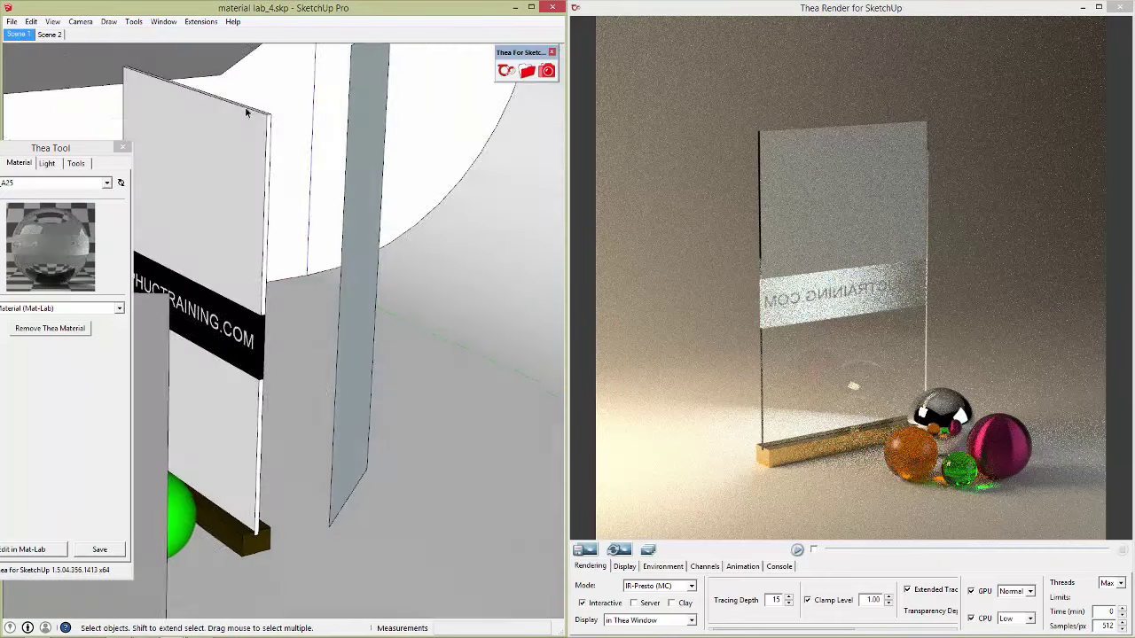
pyautogui.click(797, 549)
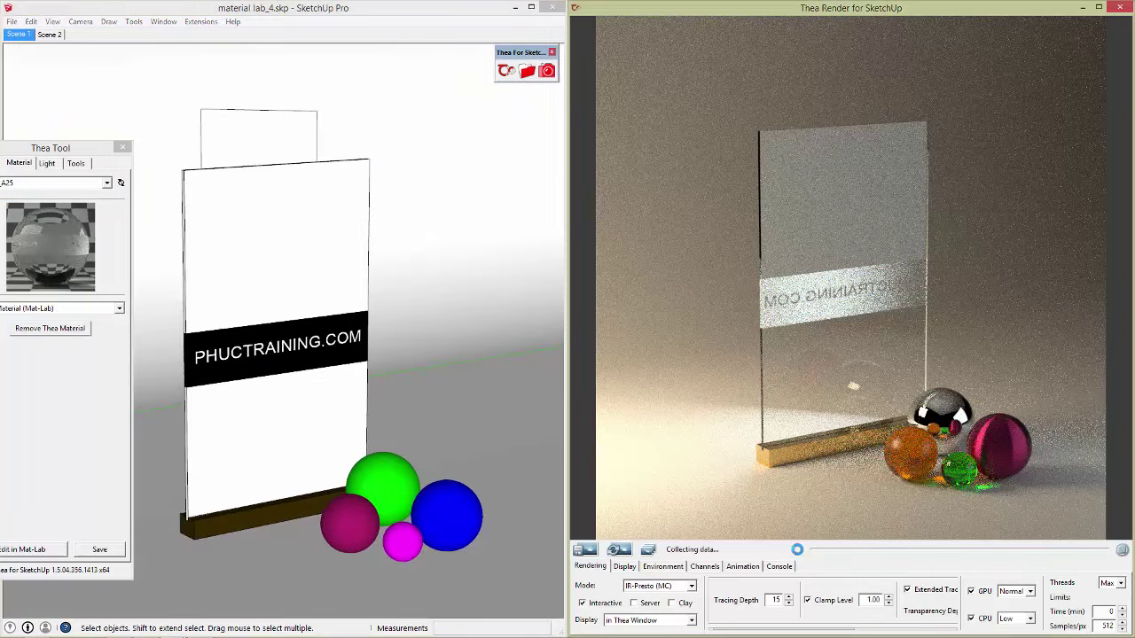